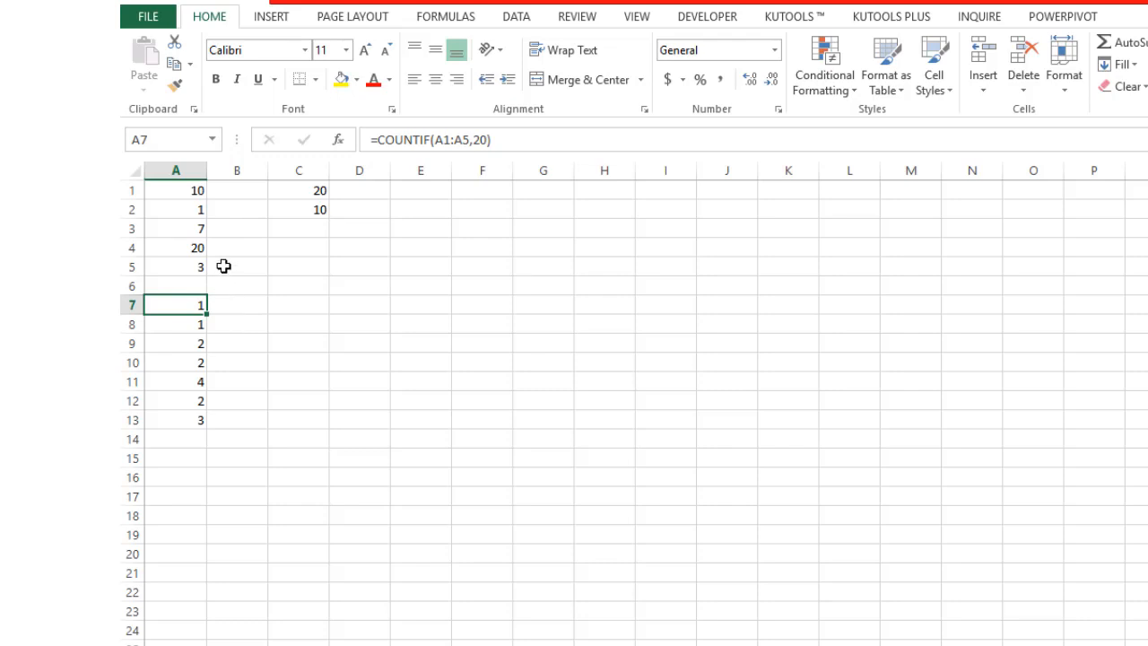
- Examine the numbers and COUNTIF formulas in cells A1 to A13 of column A
click(177, 171)
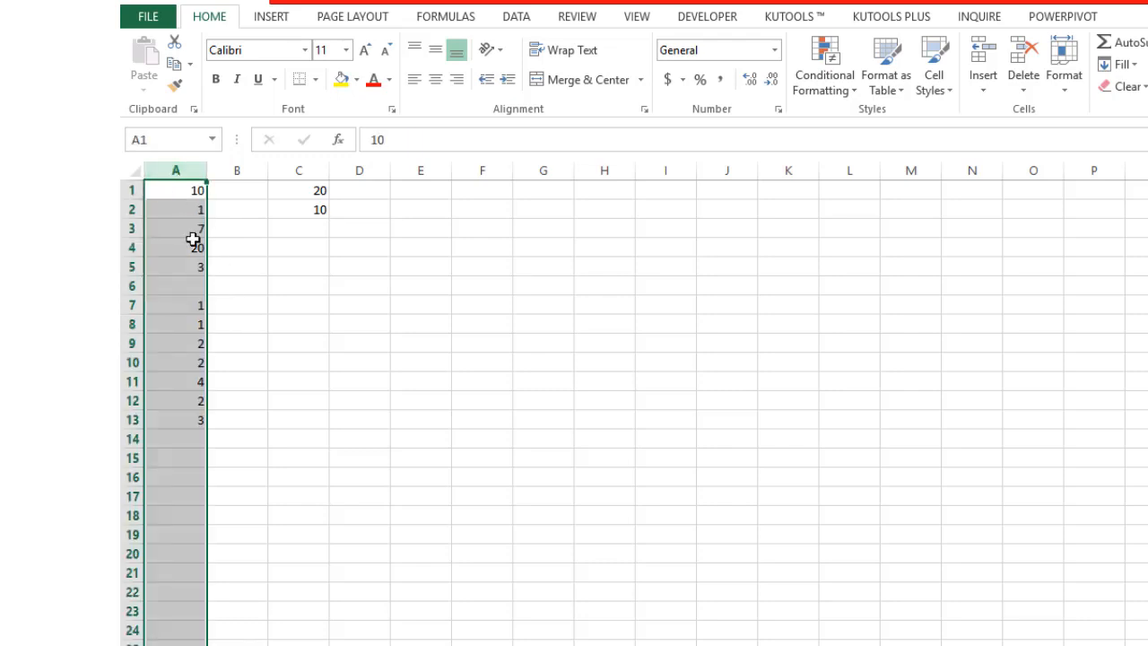
click(188, 193)
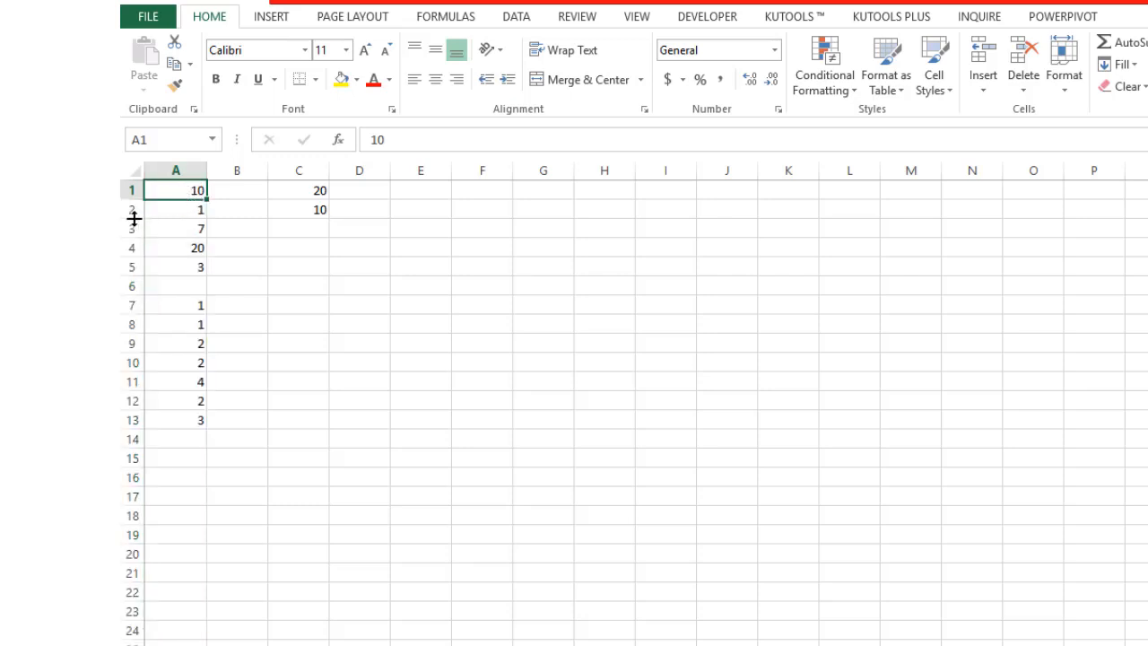
key(Down)
key(Down)
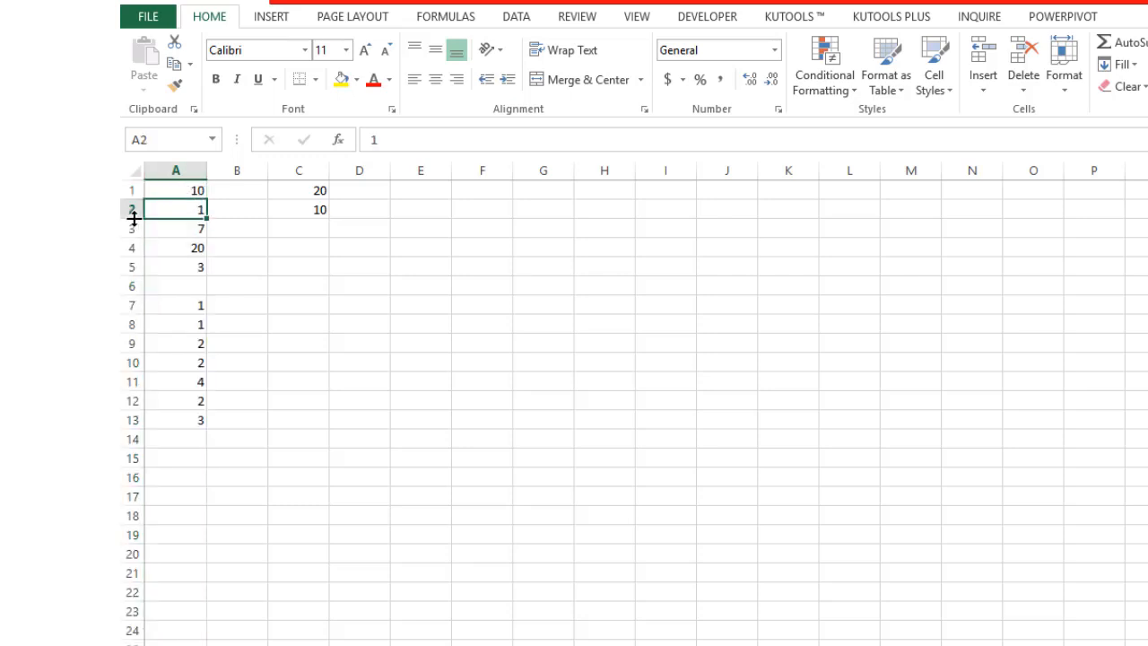
key(Down)
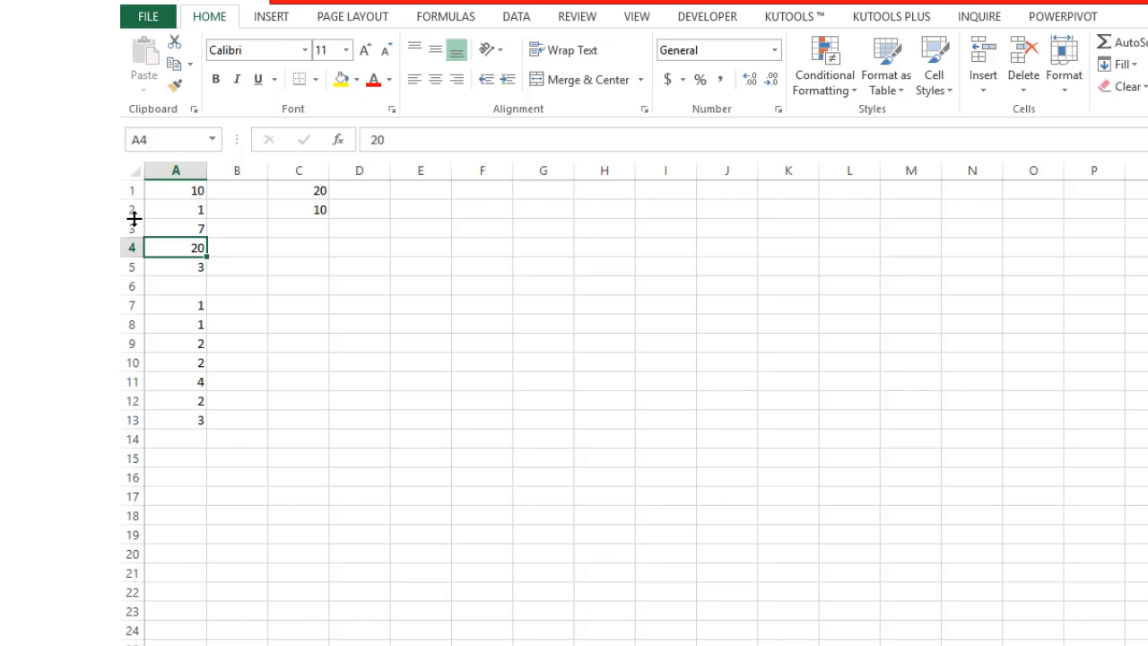
key(Down)
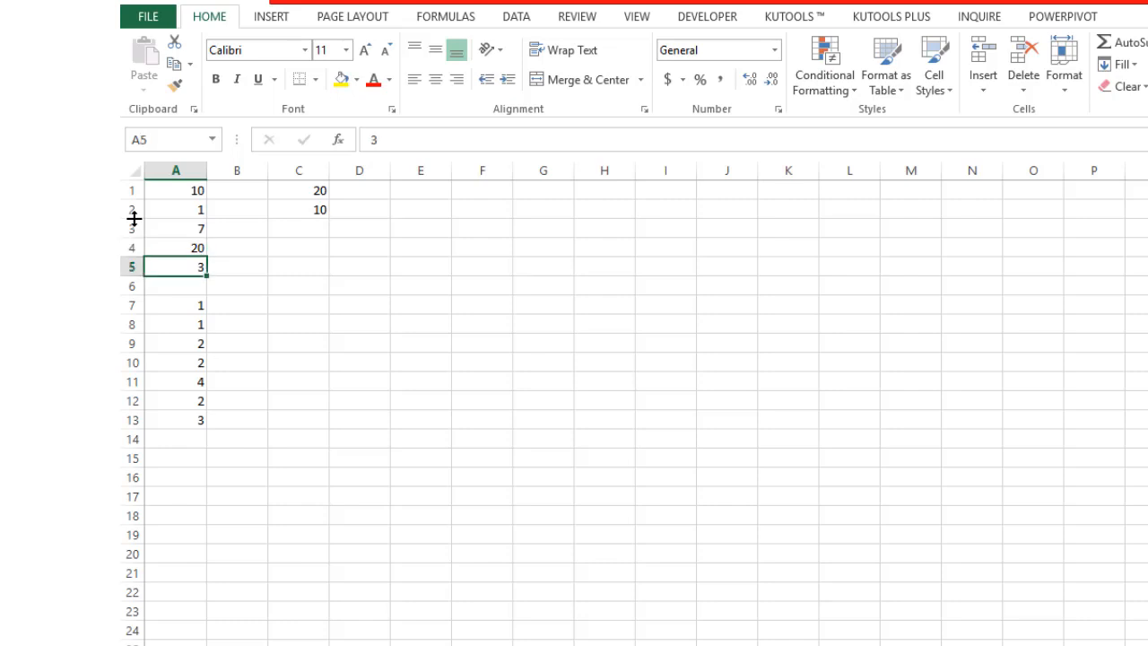
key(Down)
key(Down)
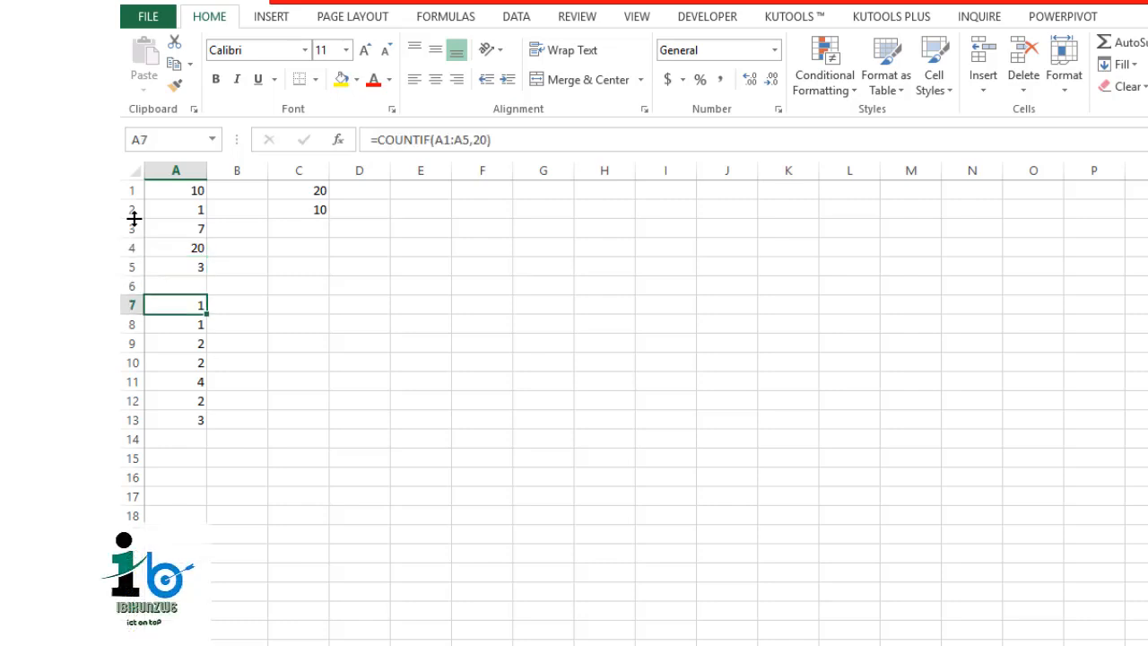
key(Down)
key(Down)
key(Down)
key(Down)
key(Down)
key(Down)
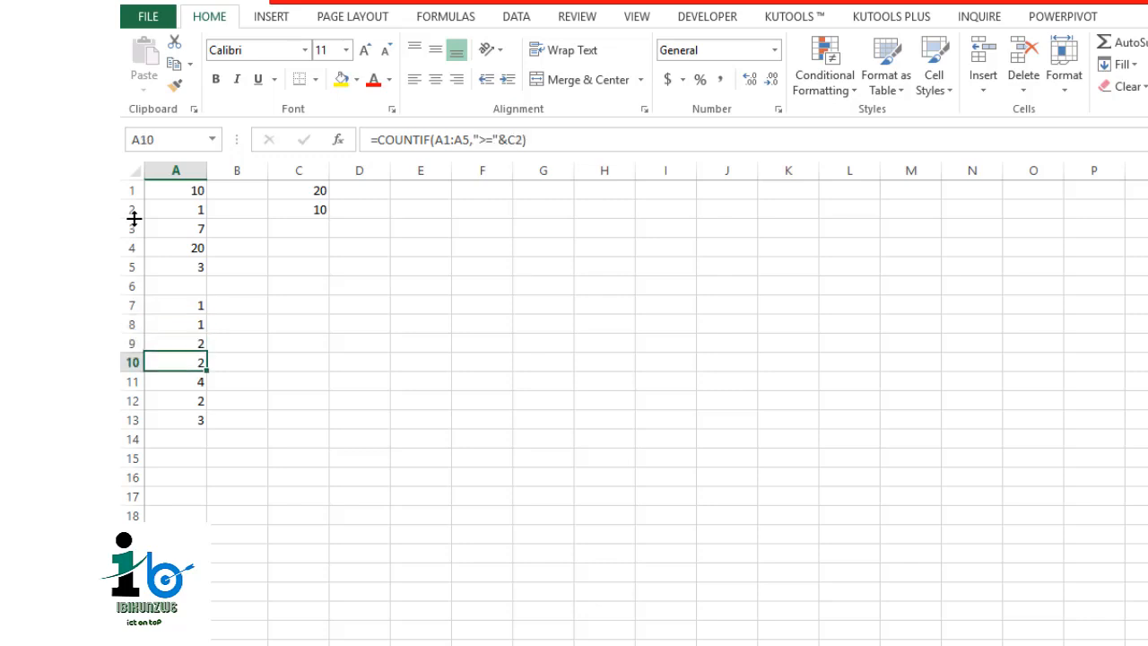
key(Up)
key(Up)
key(Up)
key(Up)
key(Up)
key(Up)
key(Up)
key(Up)
key(Up)
key(Up)
key(Up)
key(Up)
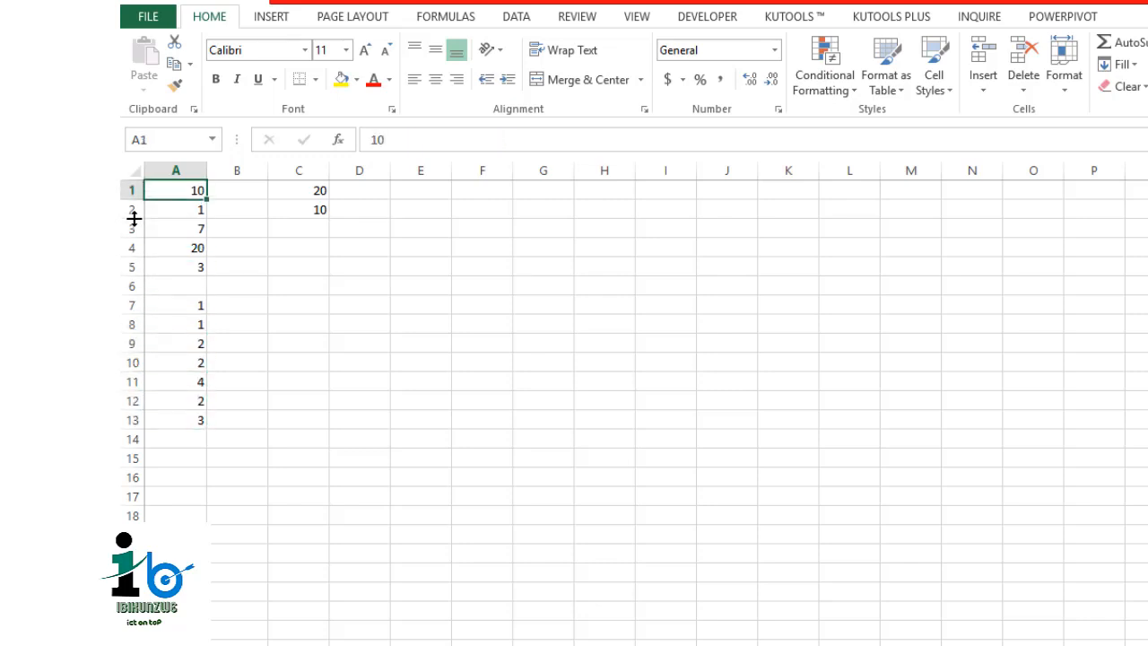
click(182, 161)
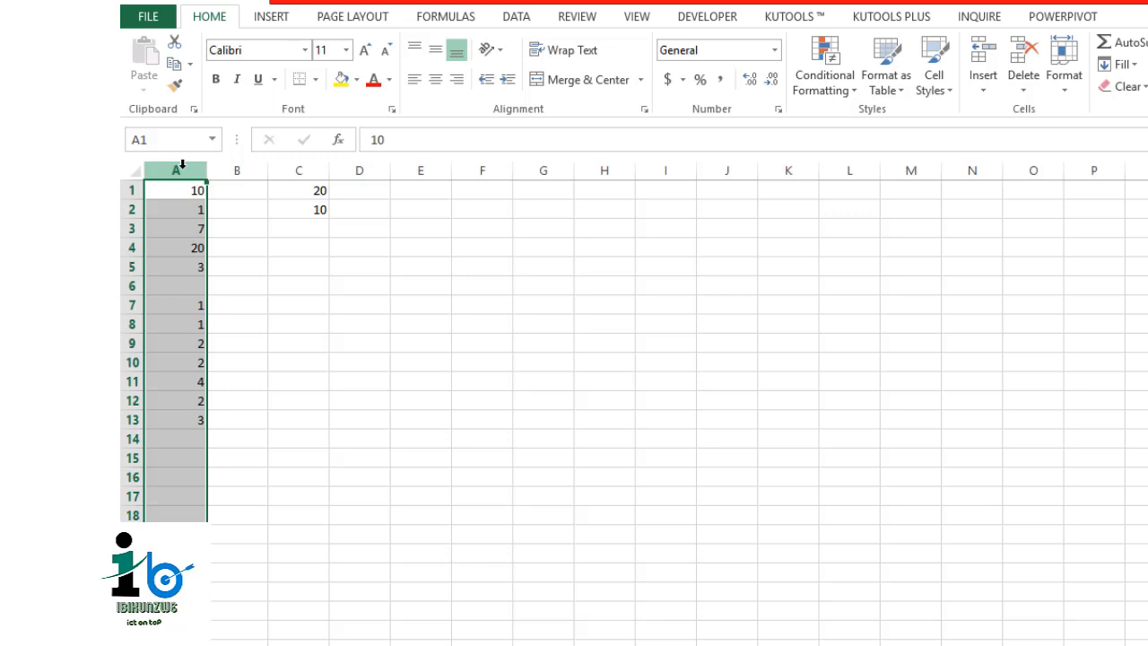
- Widen column H and start a COUNTIF formula in cell H8
click(603, 327)
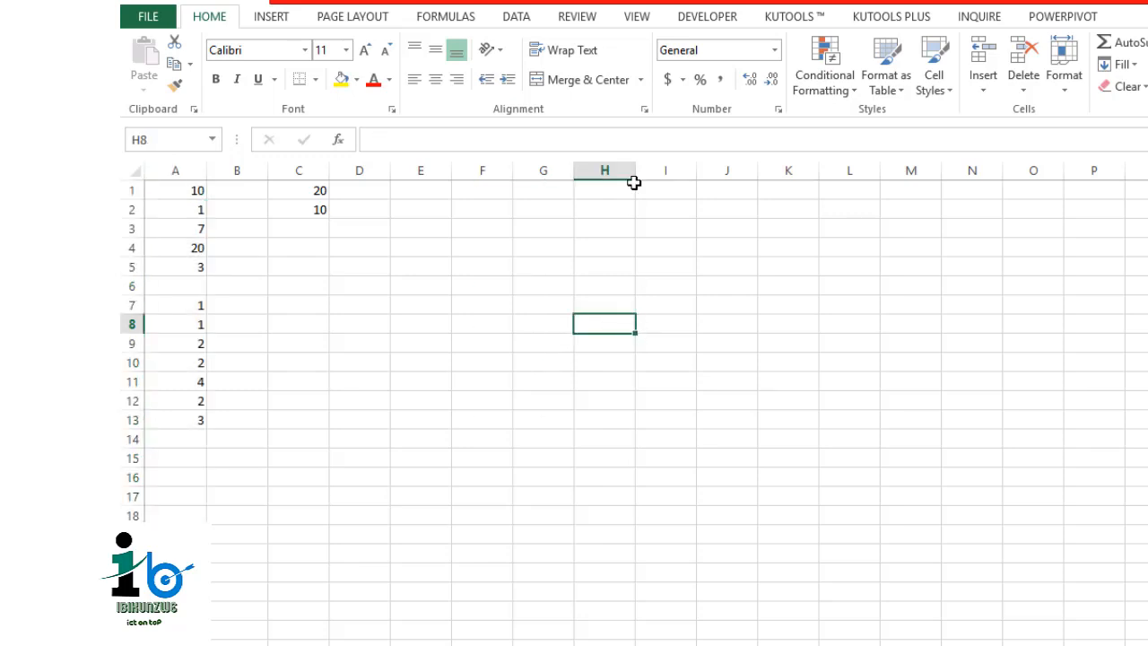
drag(636, 170, 745, 171)
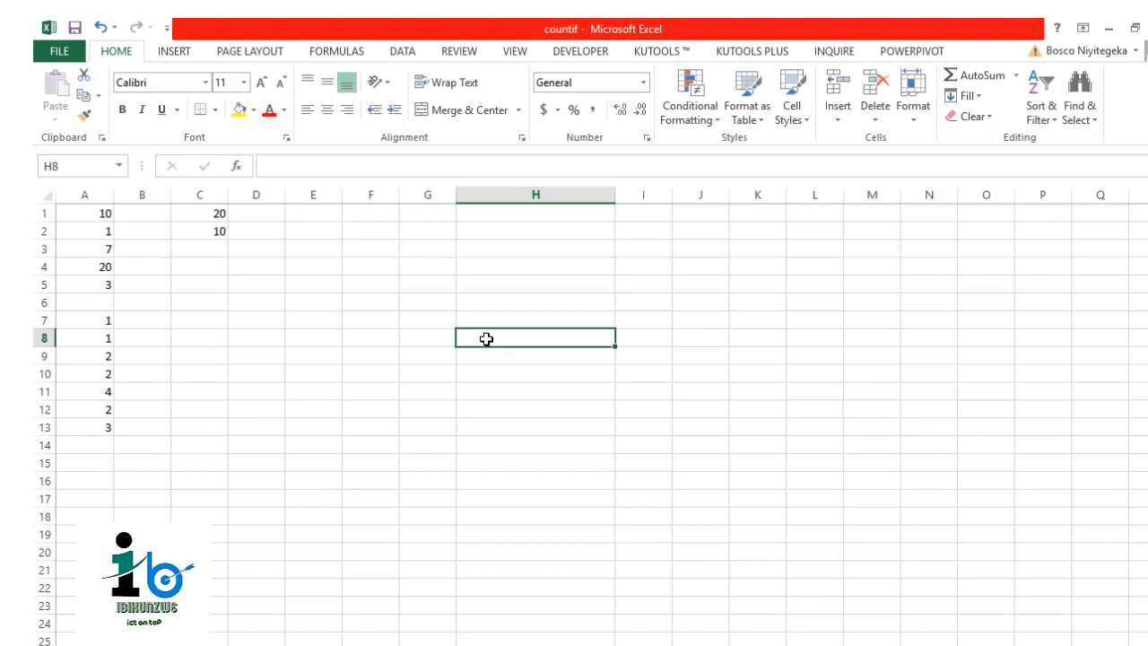
text(=)
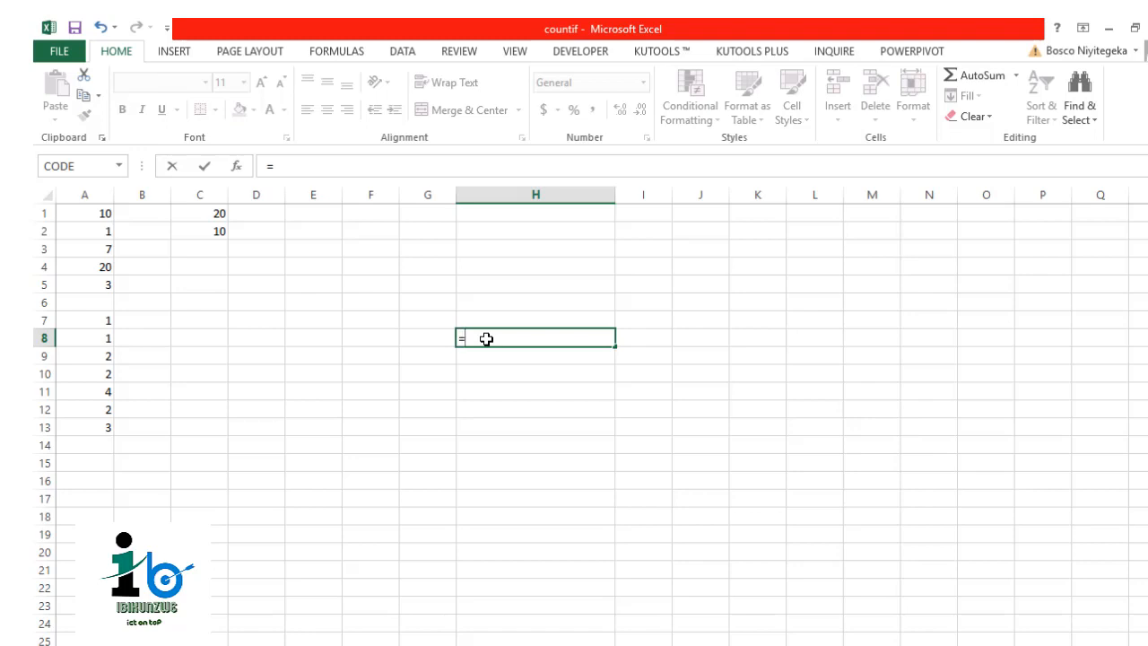
text(count)
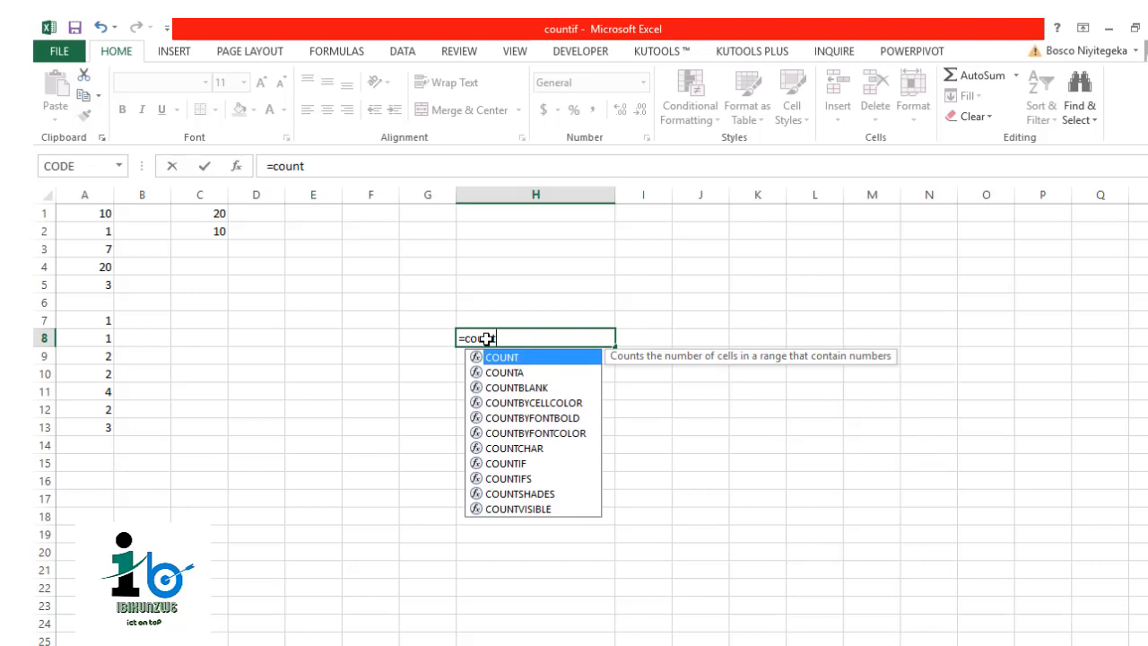
text(if)
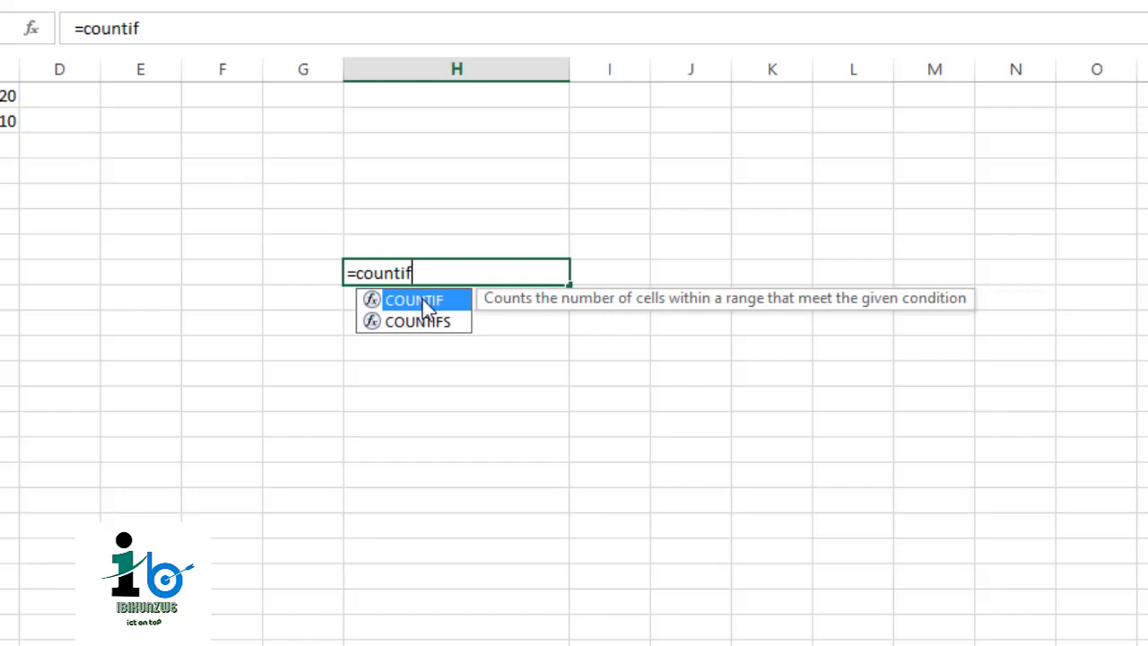
double_click(426, 308)
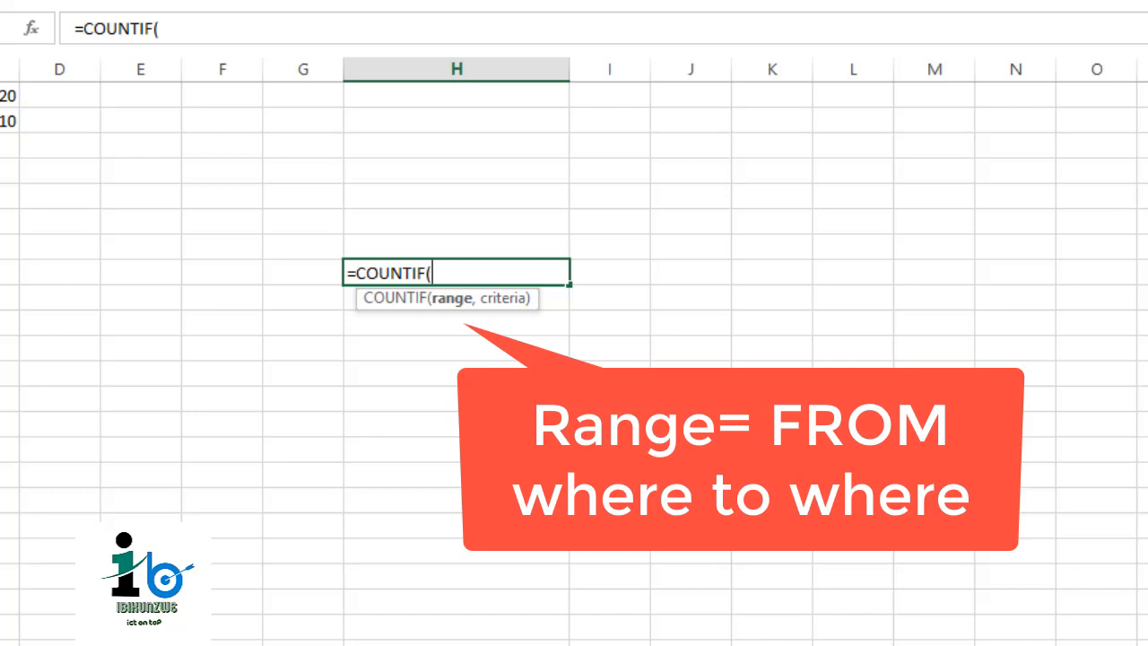
- Complete the COUNTIF formula in H8 with the range A1:A13 and the criterion 1
text(A1)
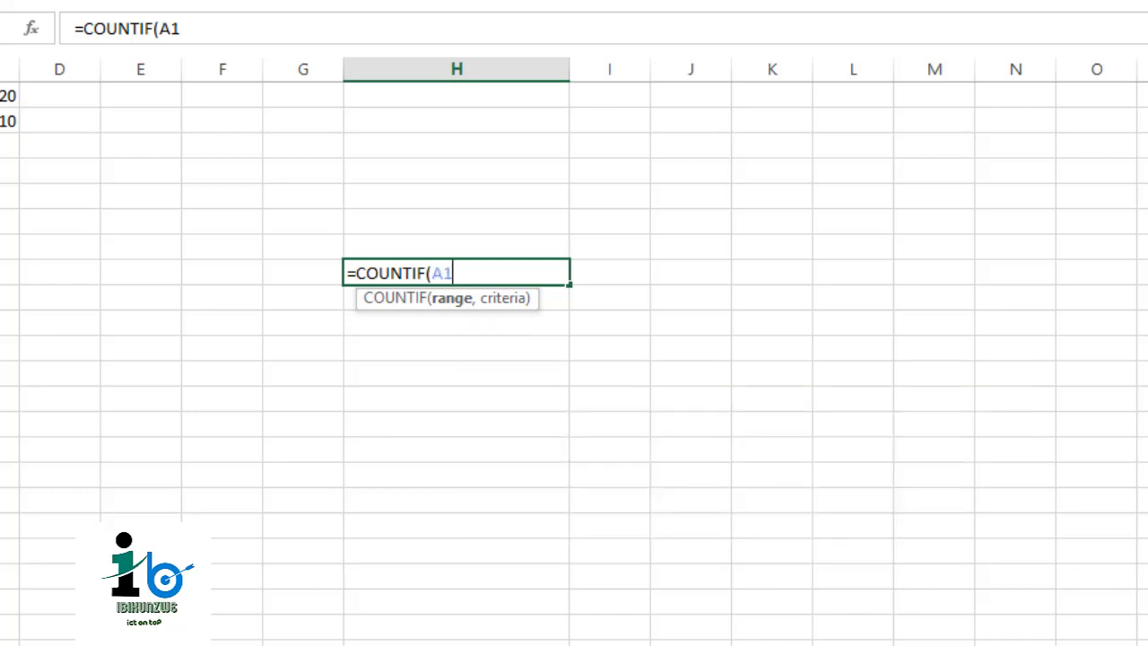
key(shift+Down)
key(shift+Down)
key(shift+Down)
key(shift+Down)
key(shift+Down)
key(shift+Down)
key(shift+Down)
key(shift+Down)
key(shift+Down)
drag(101, 347, 101, 398)
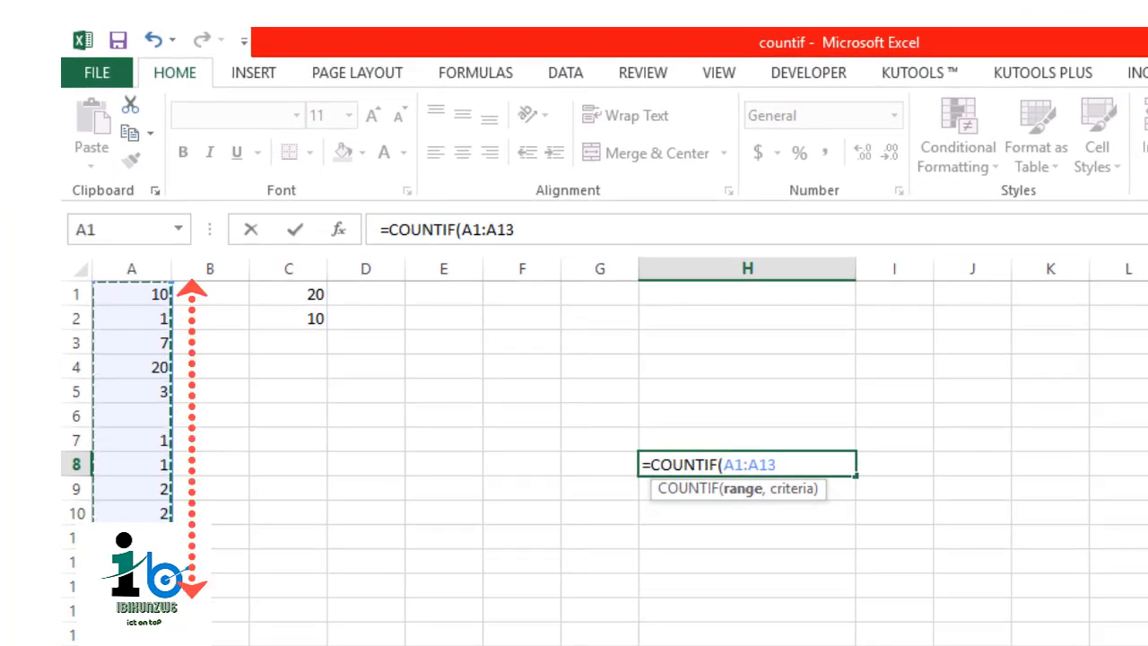
text(,)
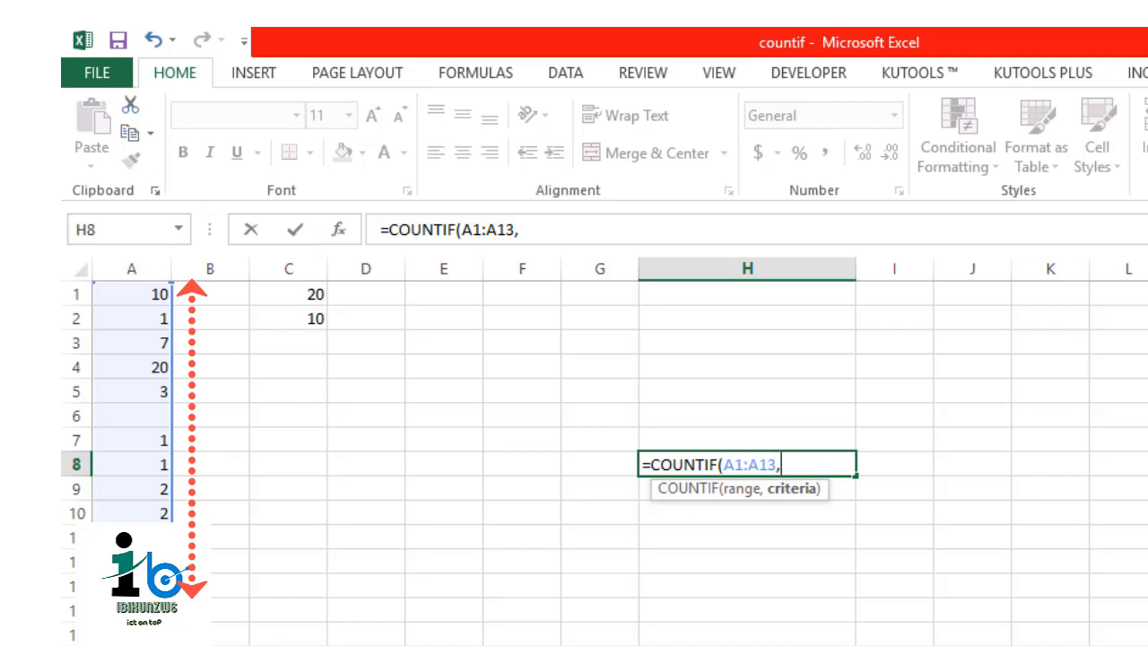
text(1)
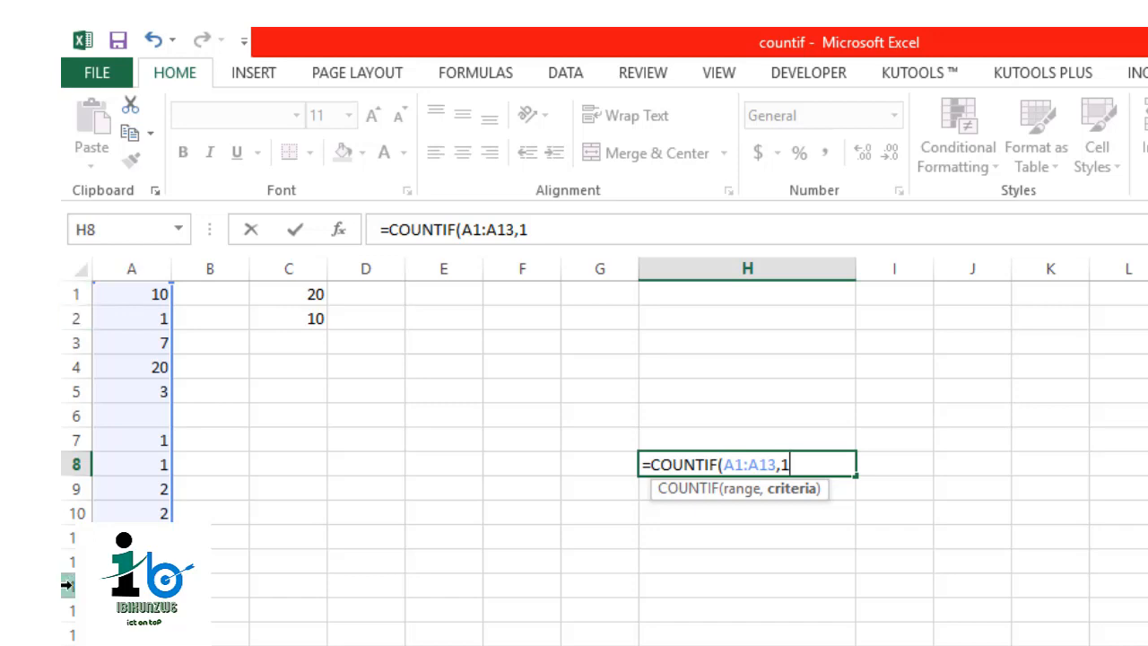
key(Return)
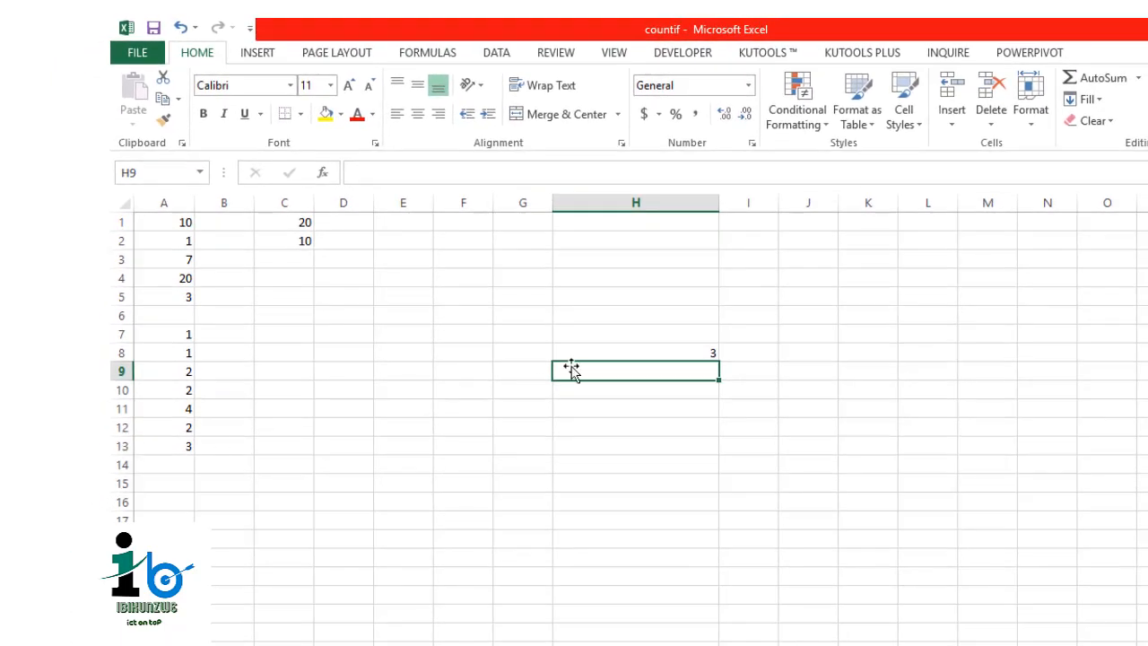
- Check the count in H8 against the cells containing 1 in column A
click(713, 364)
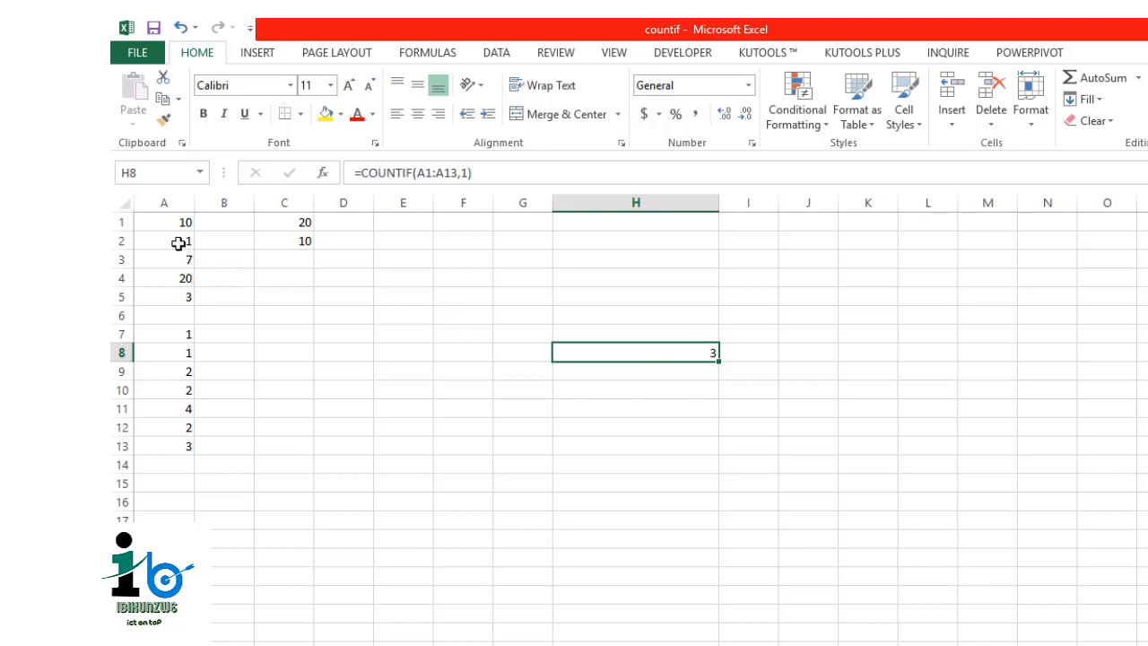
click(178, 242)
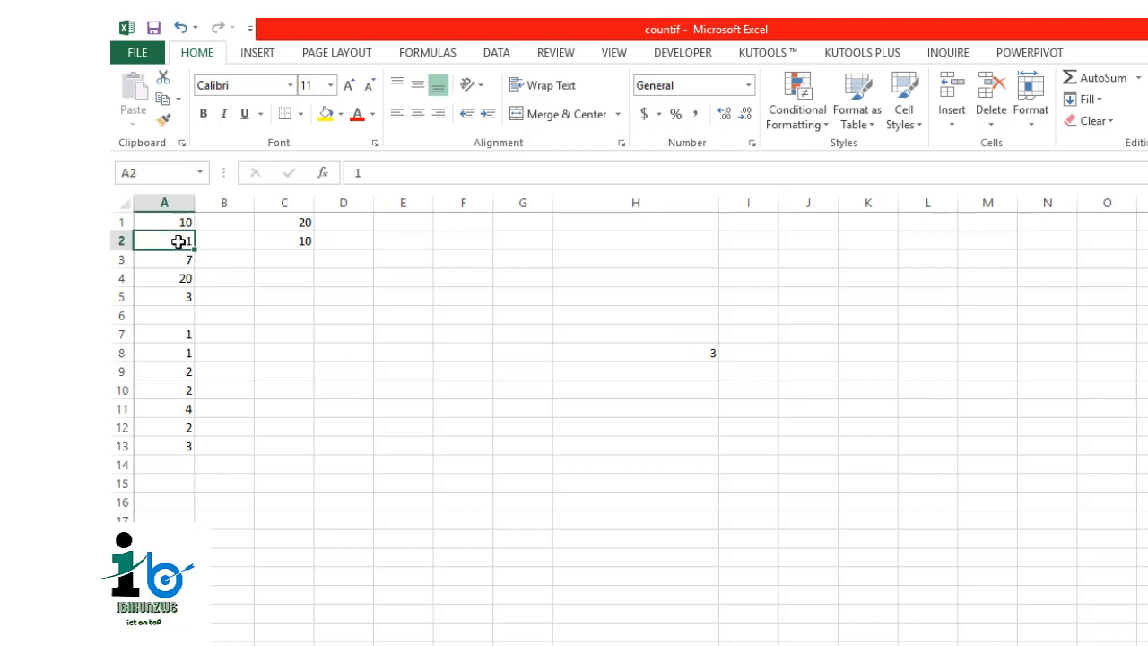
click(184, 334)
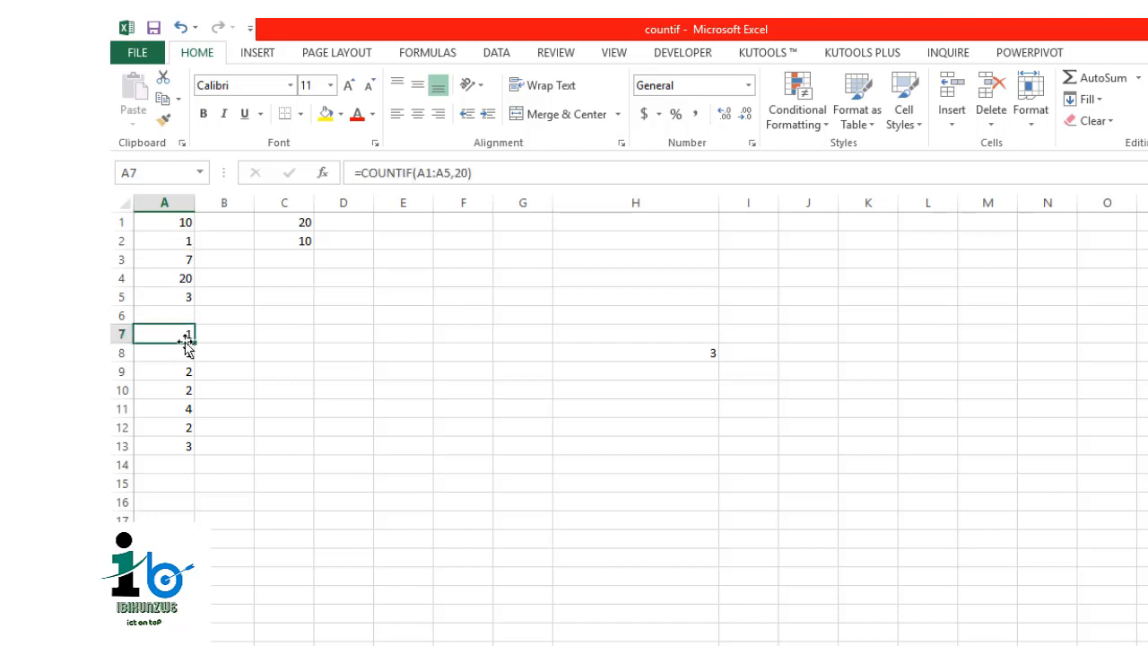
click(183, 352)
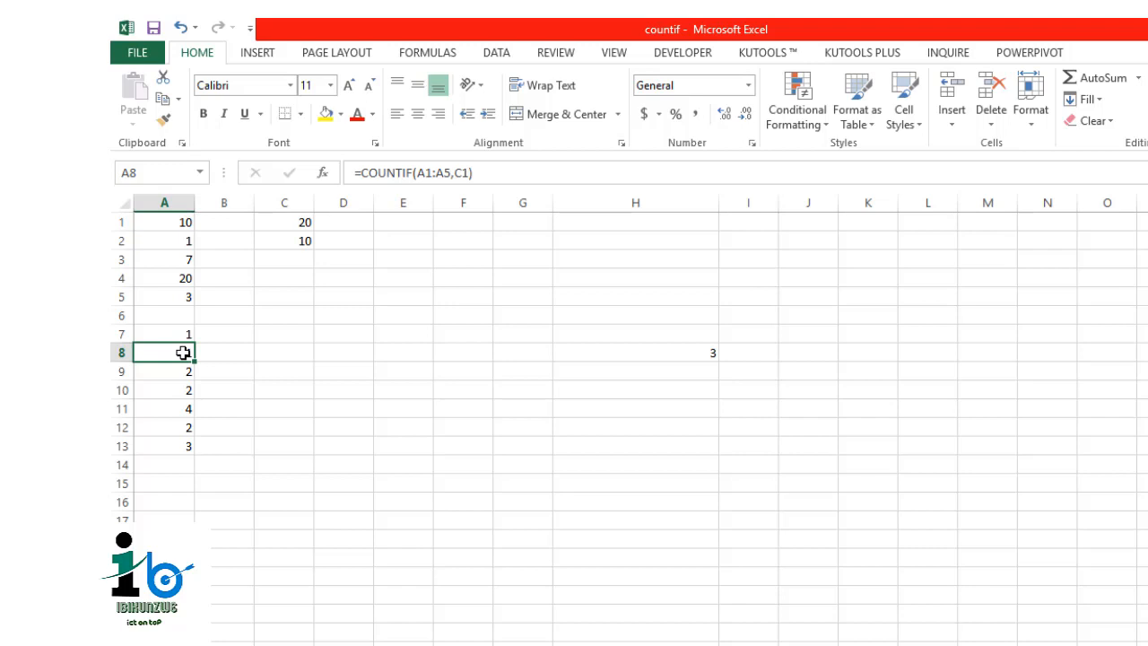
- Give cell H8 a light blue fill and enlarge its font size to 20
click(651, 354)
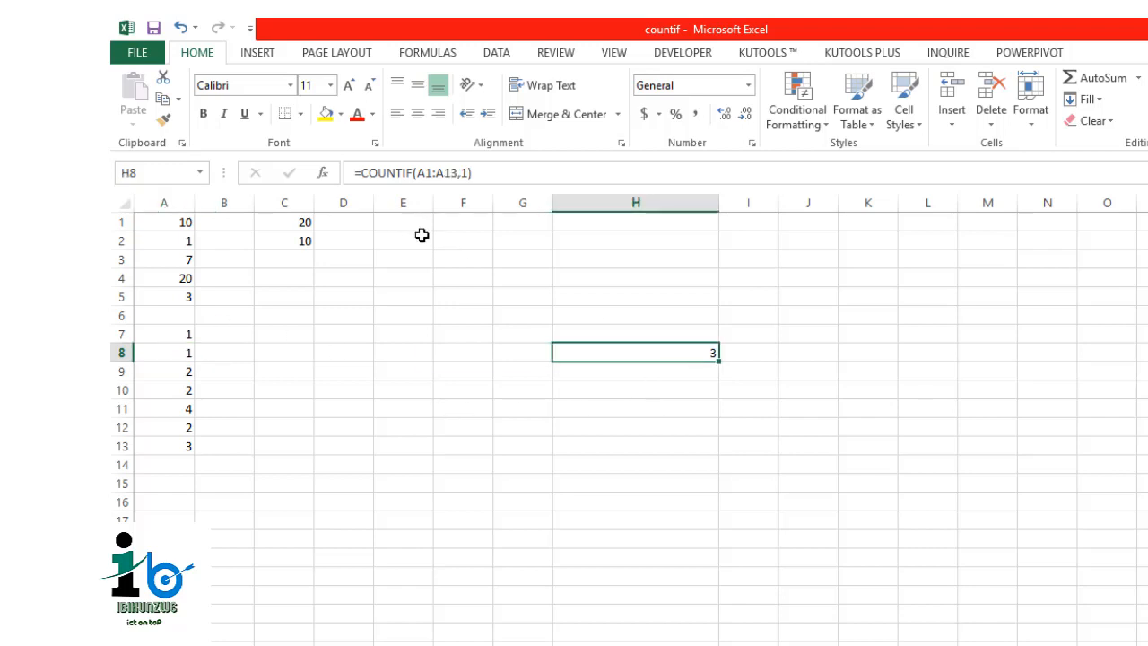
click(341, 114)
click(391, 188)
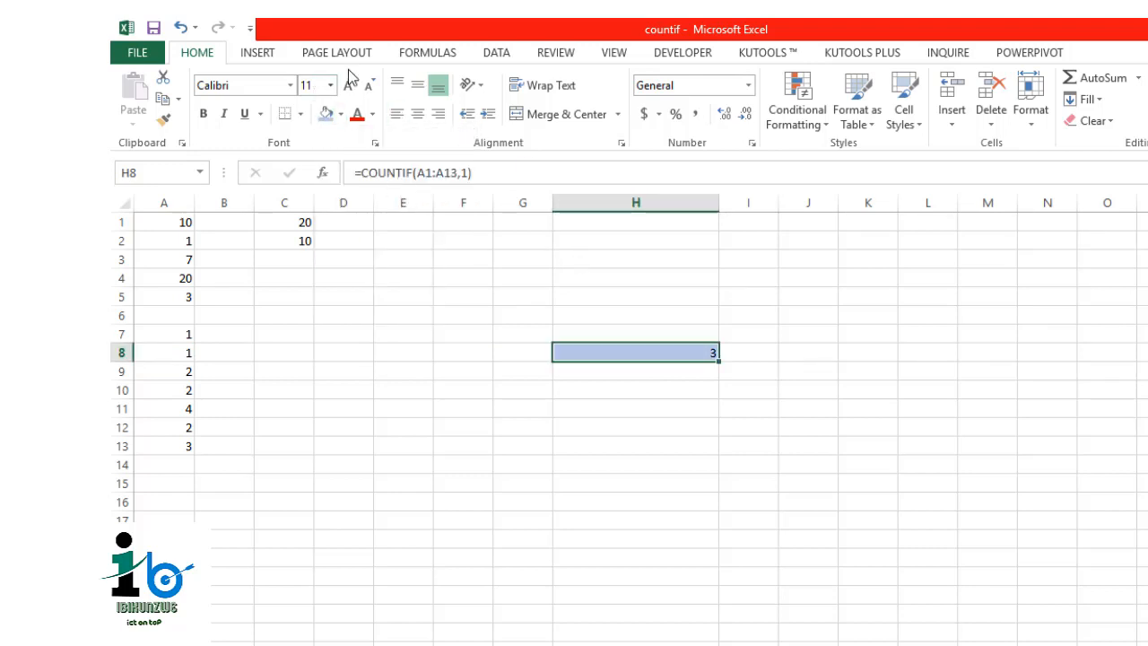
click(349, 85)
click(350, 86)
click(348, 85)
click(348, 85)
click(349, 86)
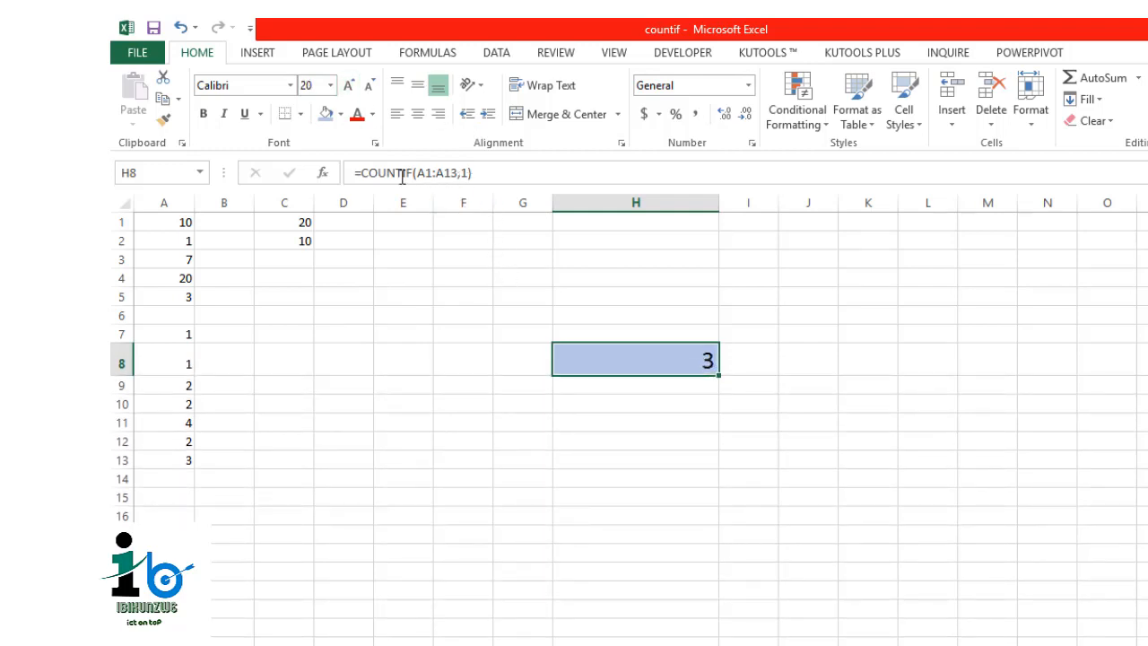
- Change the criterion of the COUNTIF formula in H8 to 2
double_click(440, 171)
drag(441, 168, 344, 164)
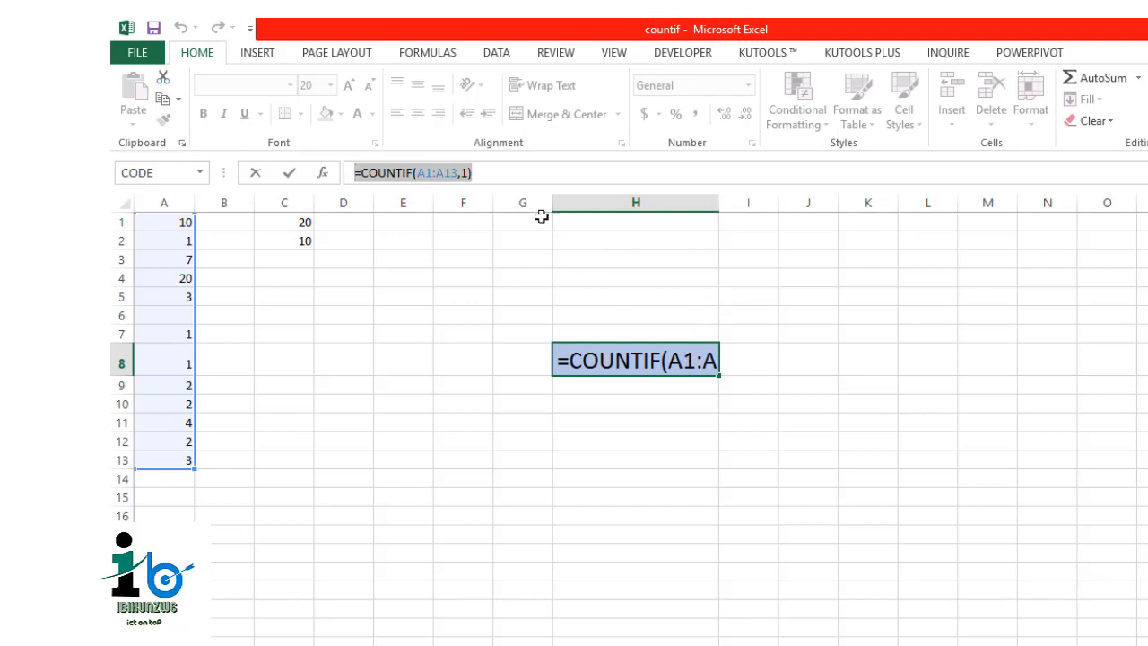
click(466, 174)
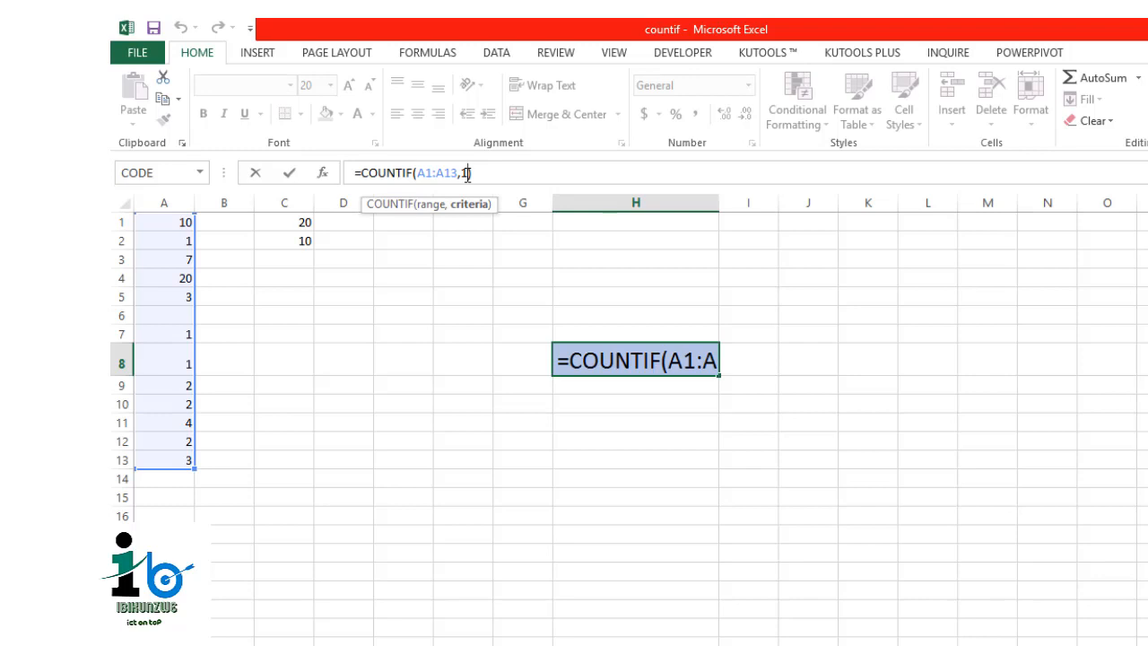
key(BackSpace)
text(2)
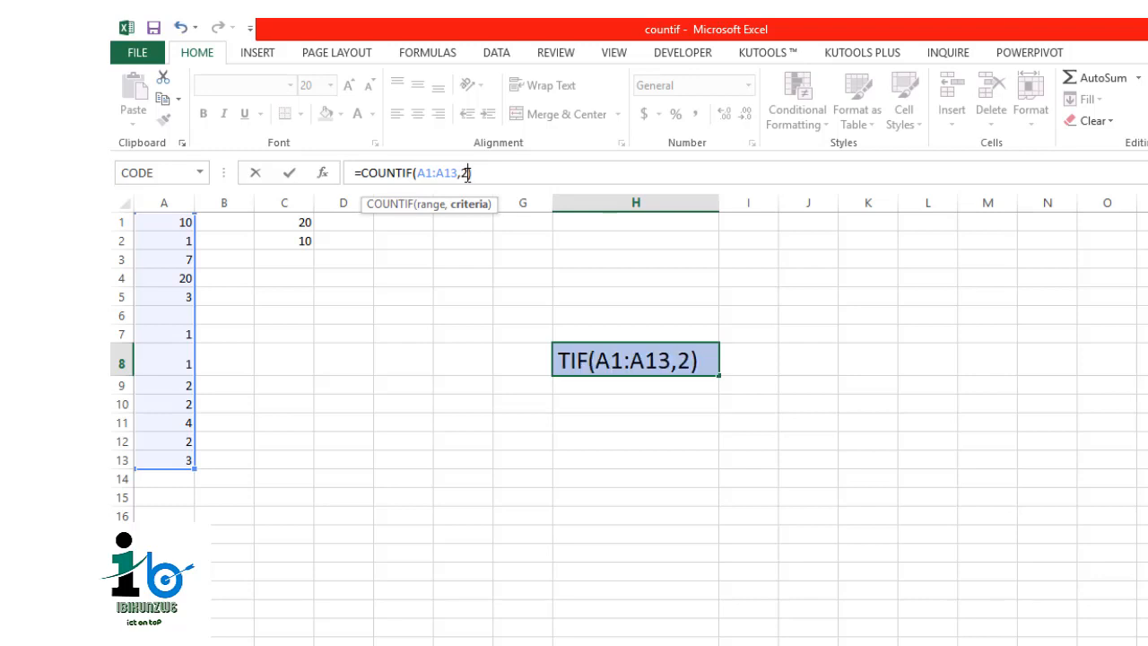
key(Return)
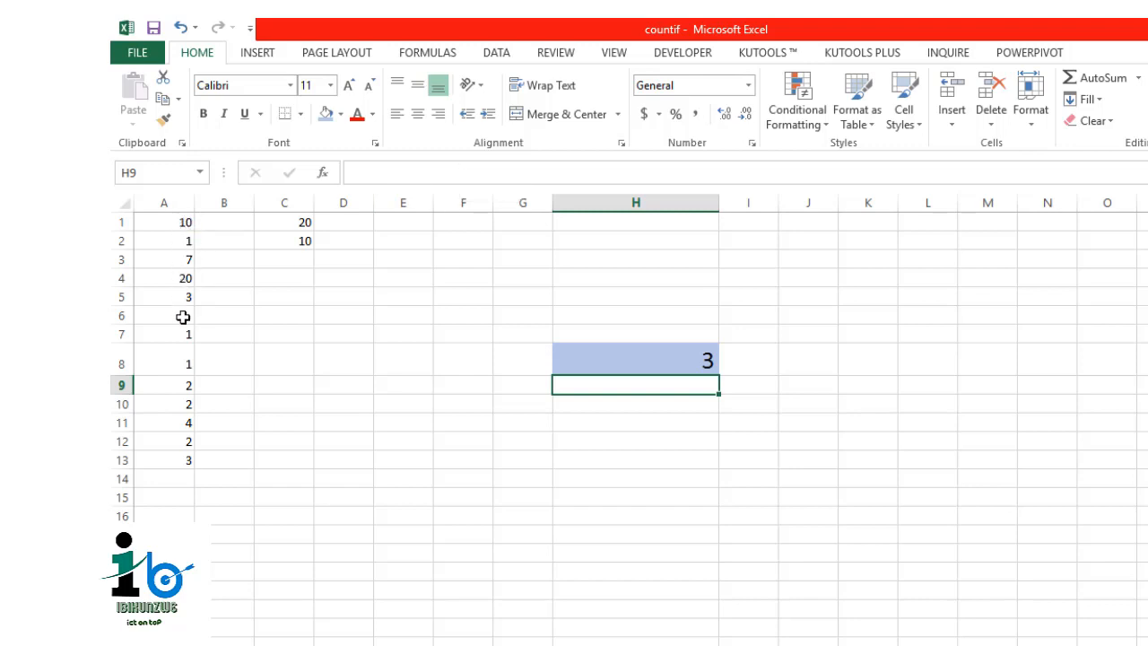
- Check the cells in column A that contain the value 2
click(183, 383)
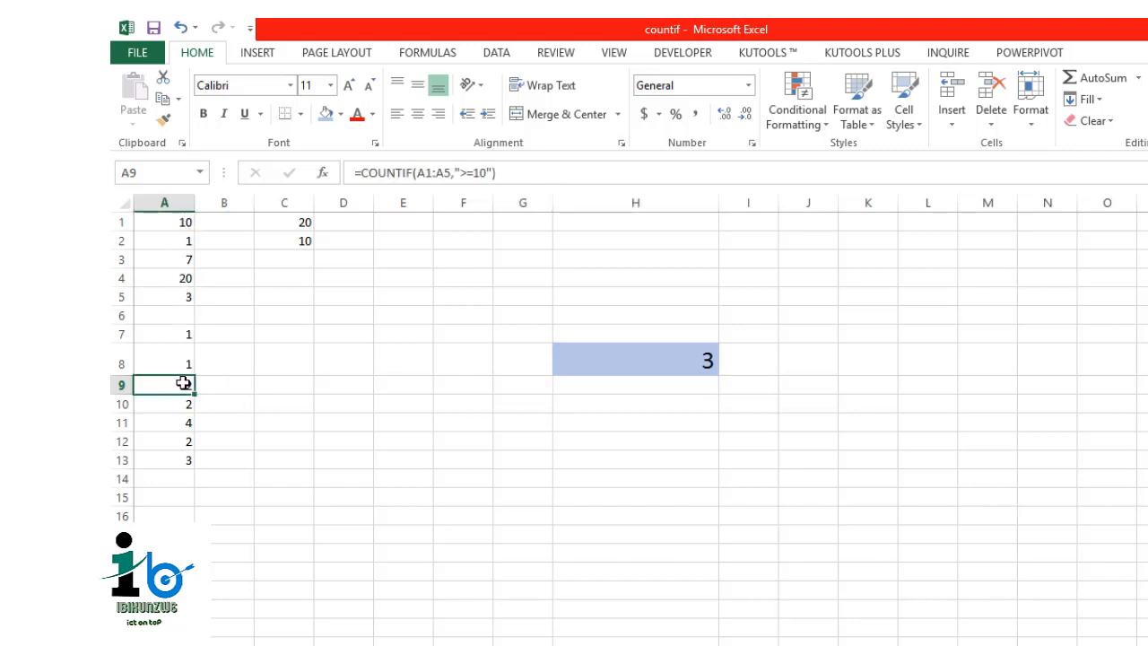
click(184, 404)
click(183, 438)
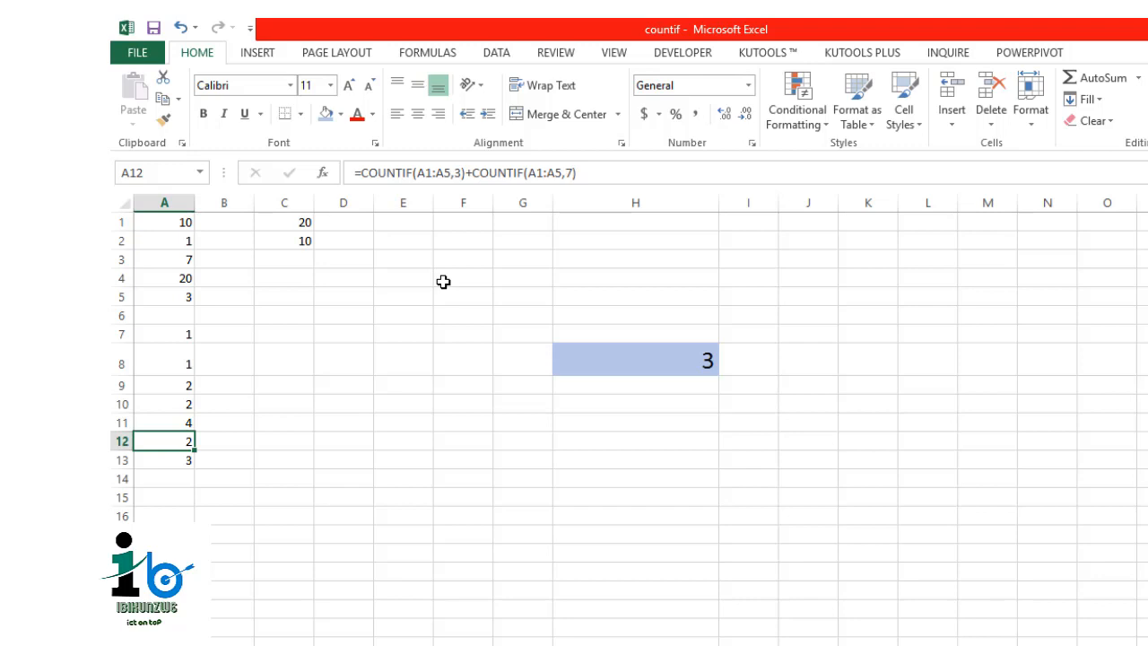
- Change the criterion of the COUNTIF formula in H8 to 10 and check the matching cell A1
click(633, 359)
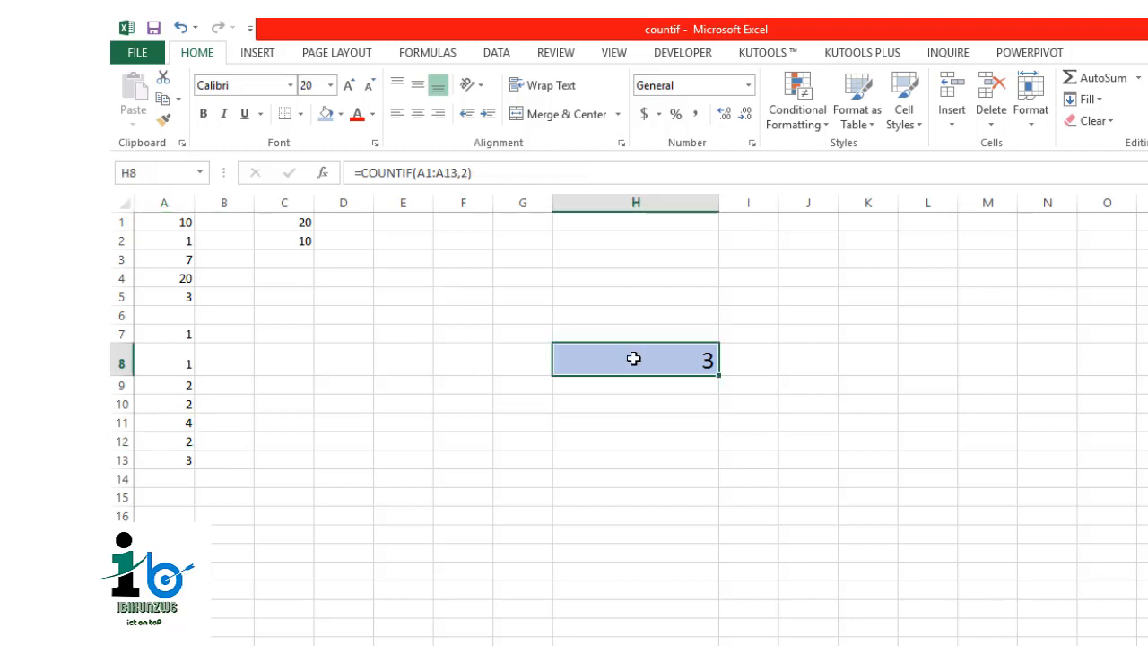
click(468, 172)
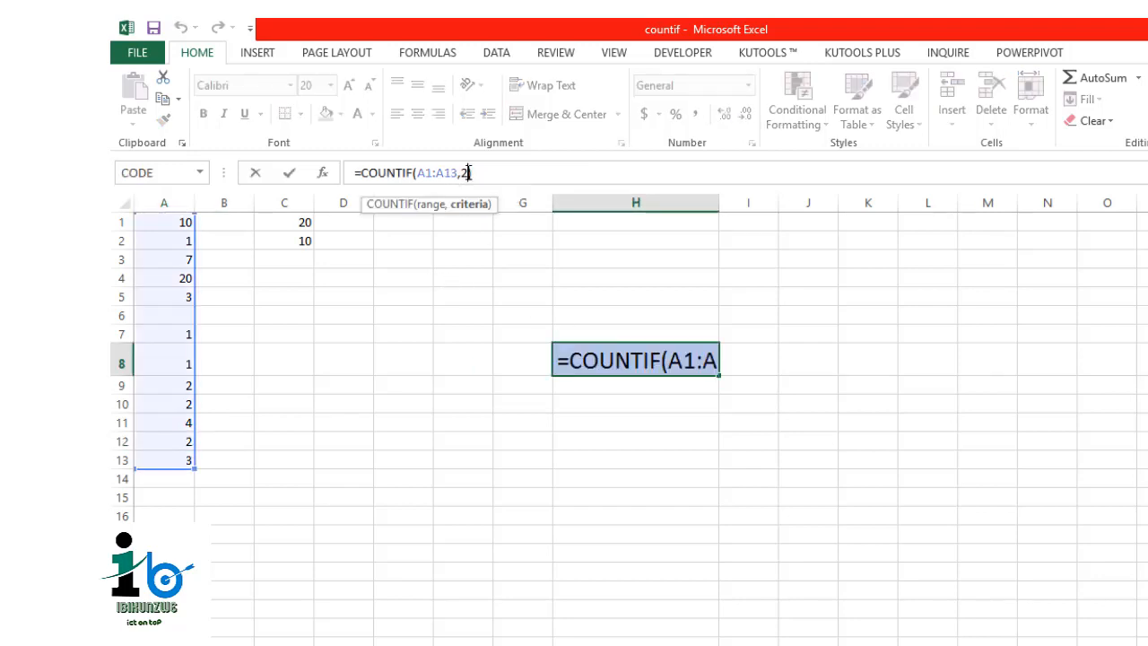
key(BackSpace)
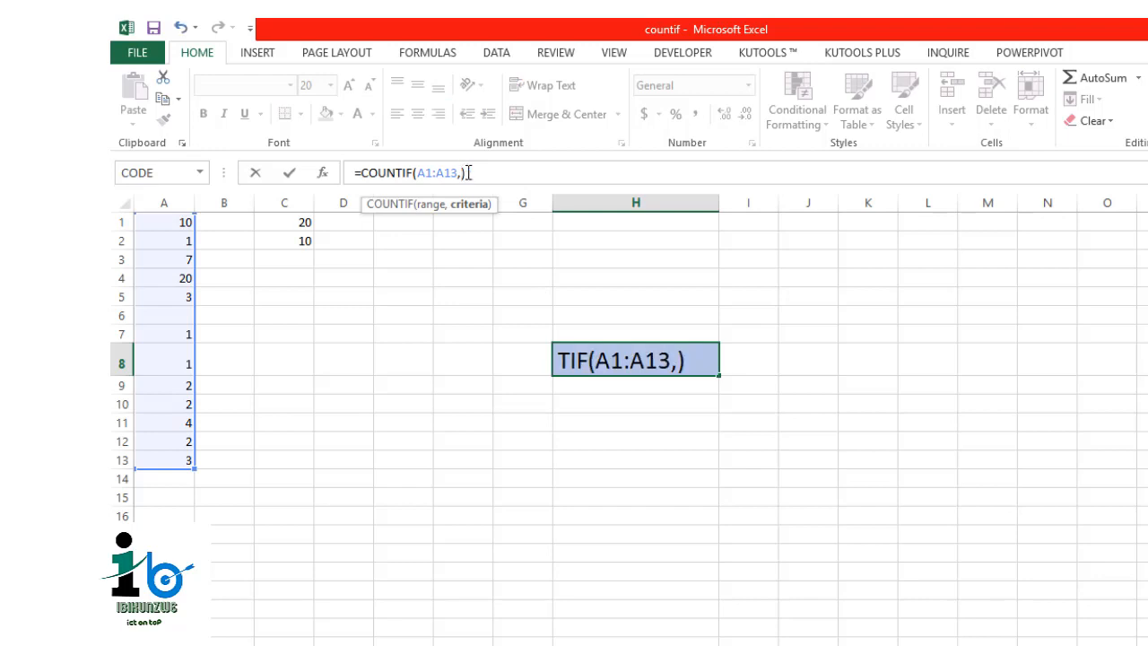
text(10)
key(Return)
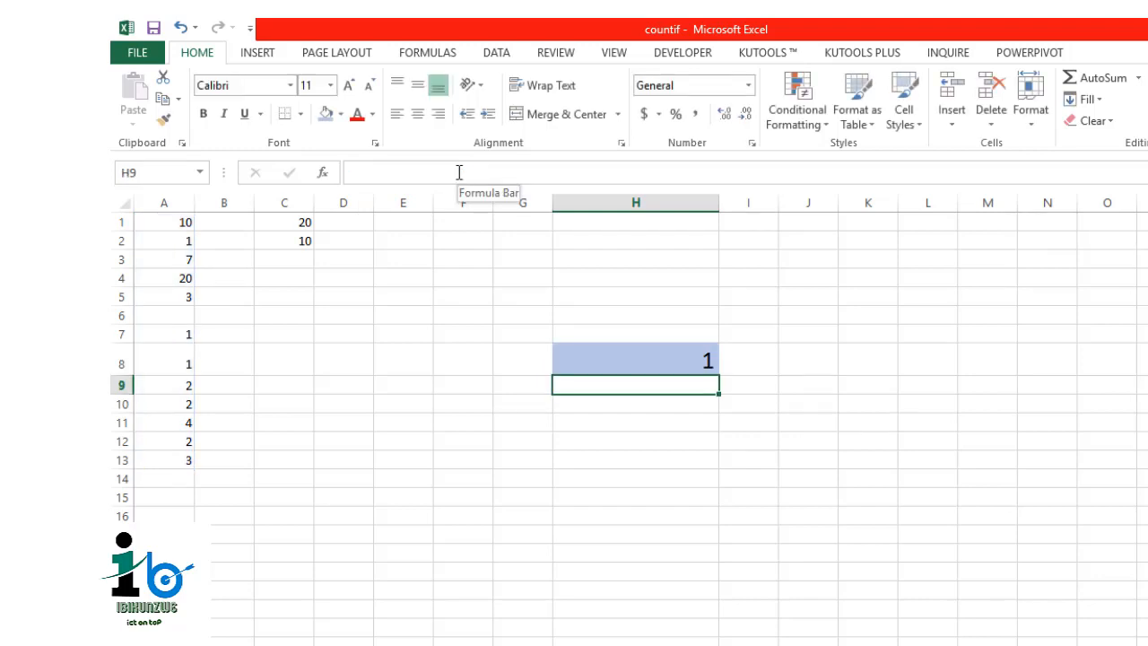
click(176, 225)
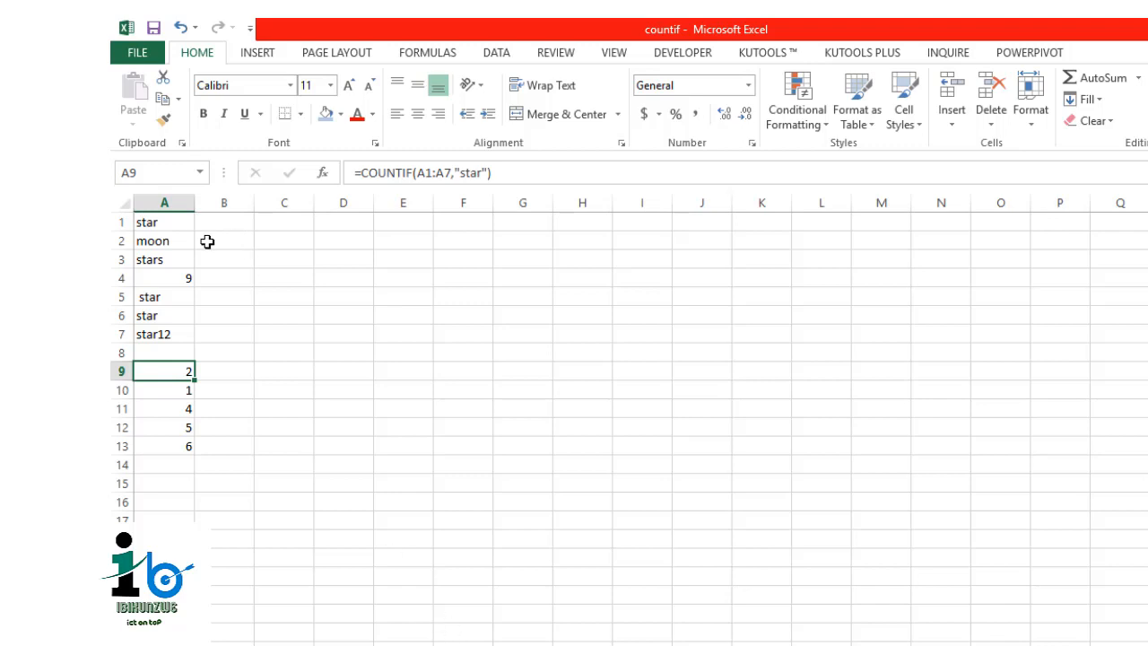
- Examine the text entries in A1:A7 and the COUNTIF formula with a text criterion in A9
click(169, 221)
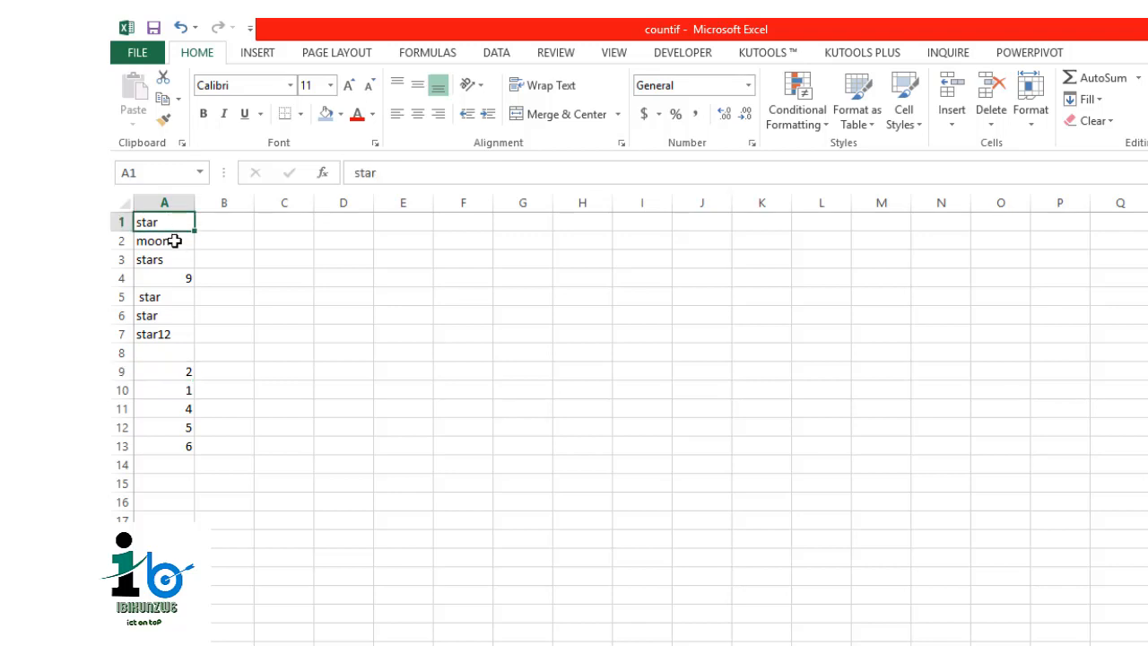
click(174, 241)
click(175, 262)
click(181, 295)
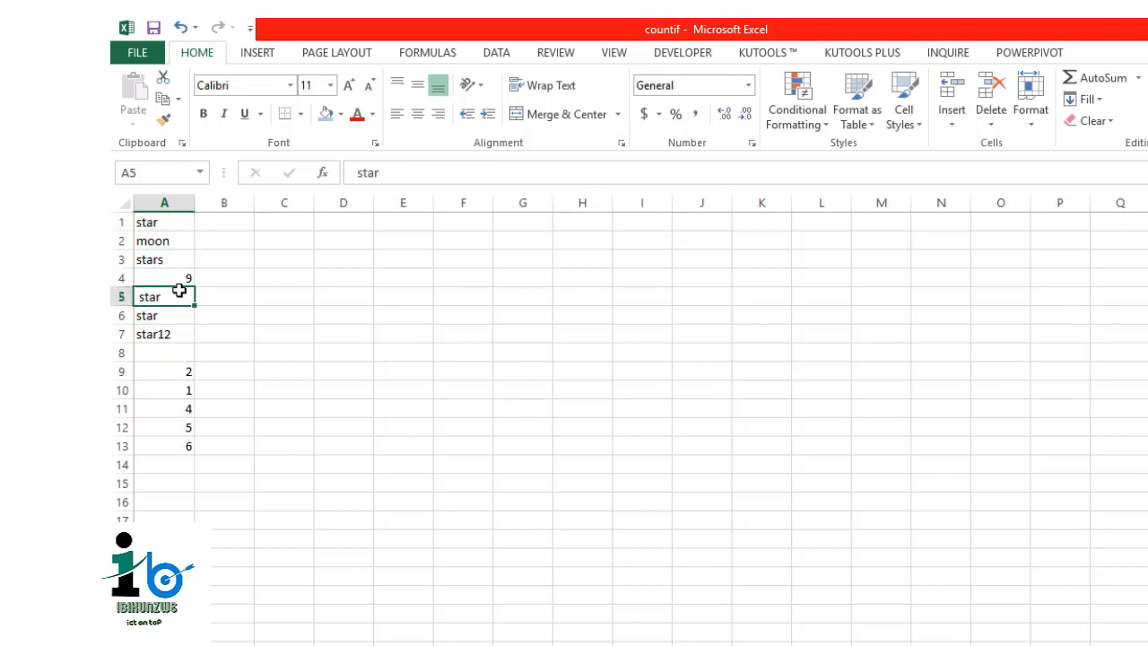
click(172, 315)
click(174, 333)
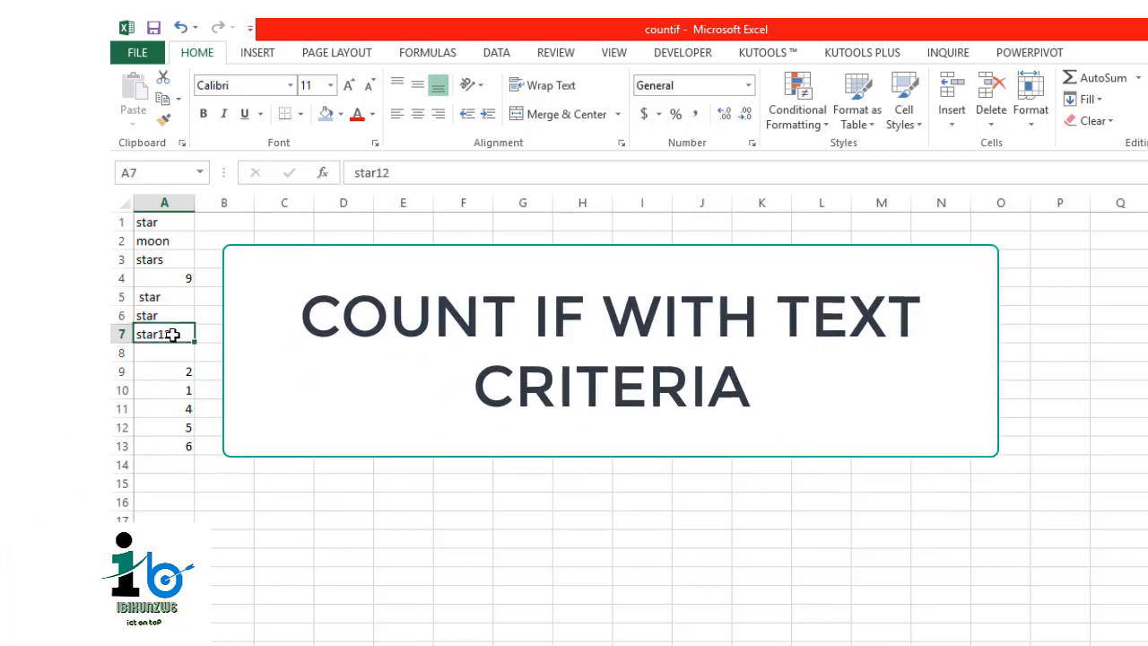
click(179, 371)
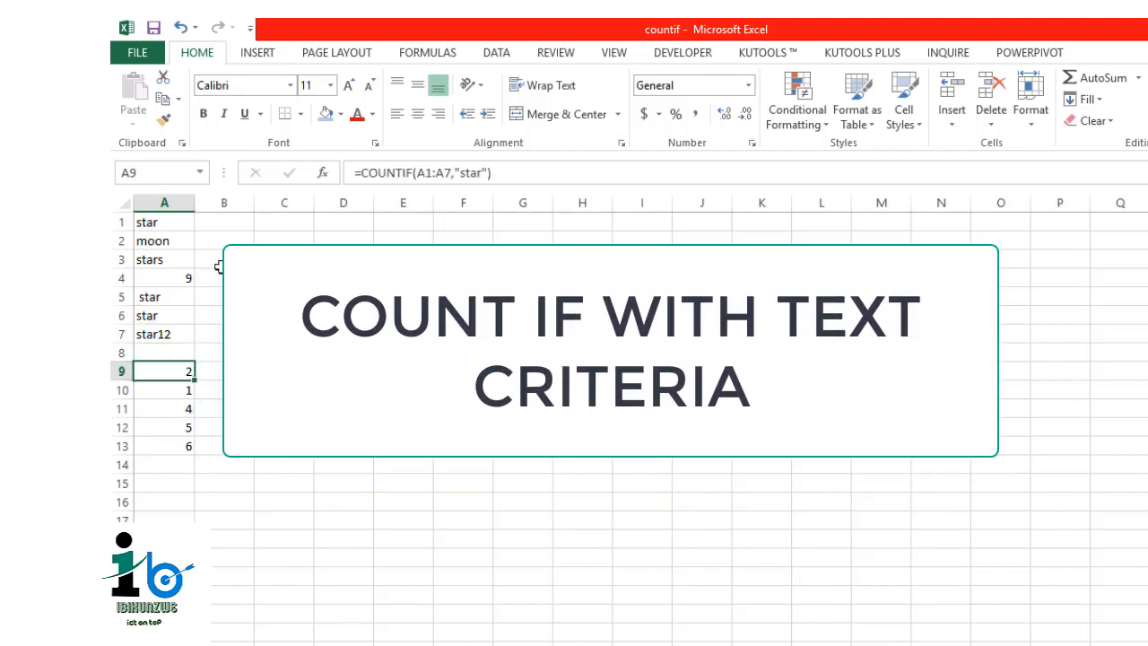
- Enter a list of five different first names in lowercase in cells C2 to C6
click(287, 243)
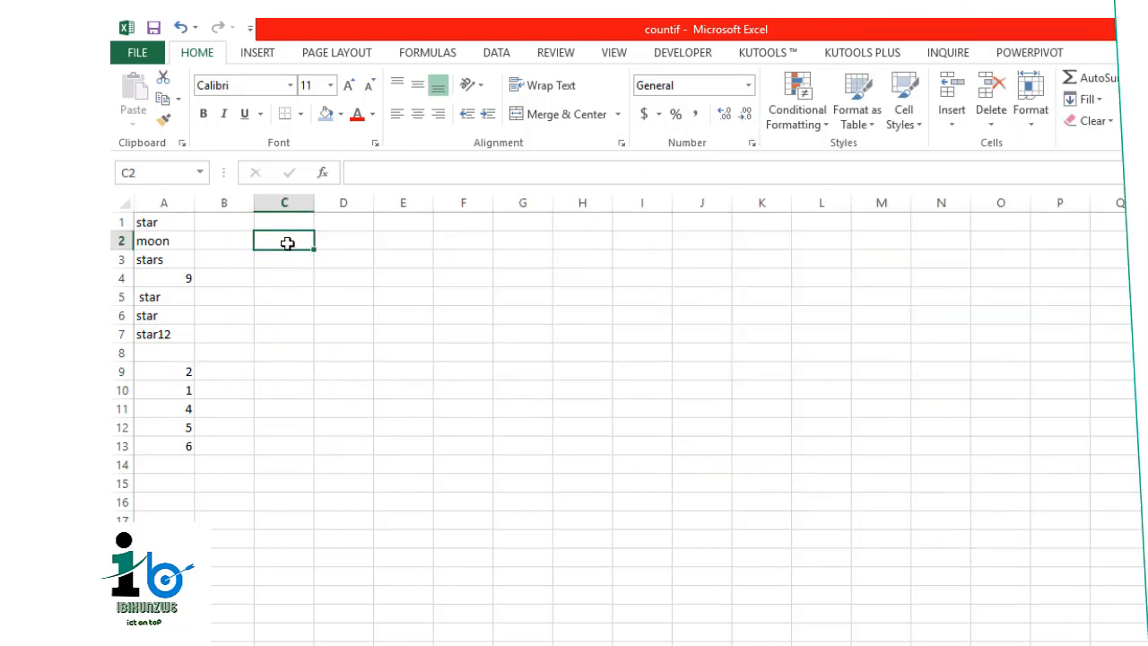
text(bosco)
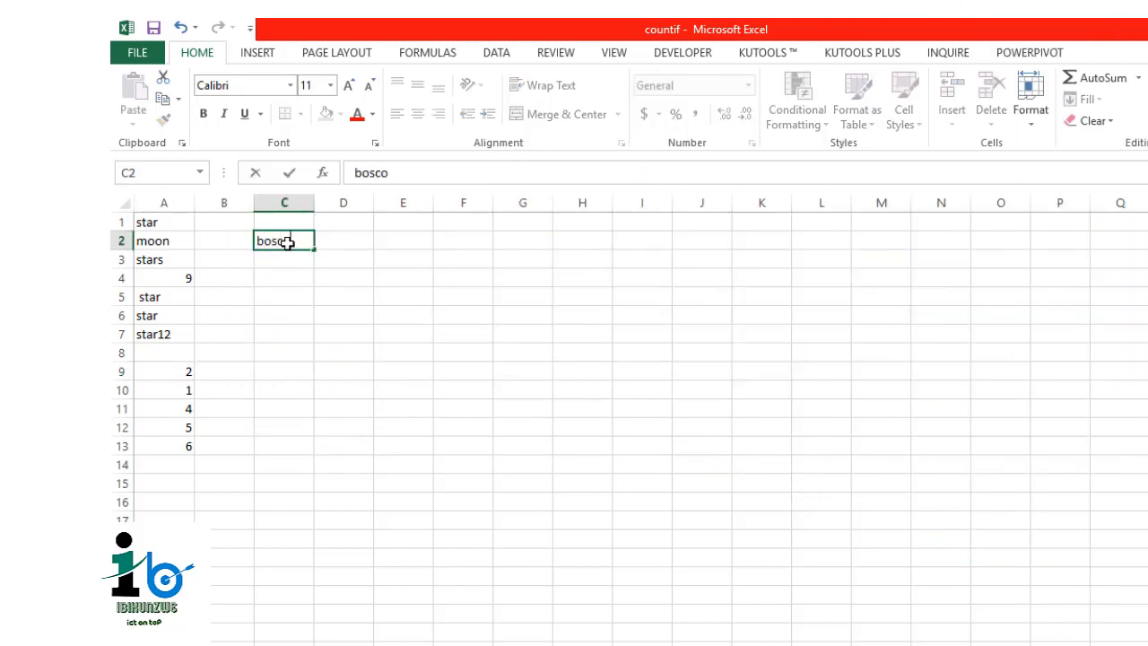
key(Return)
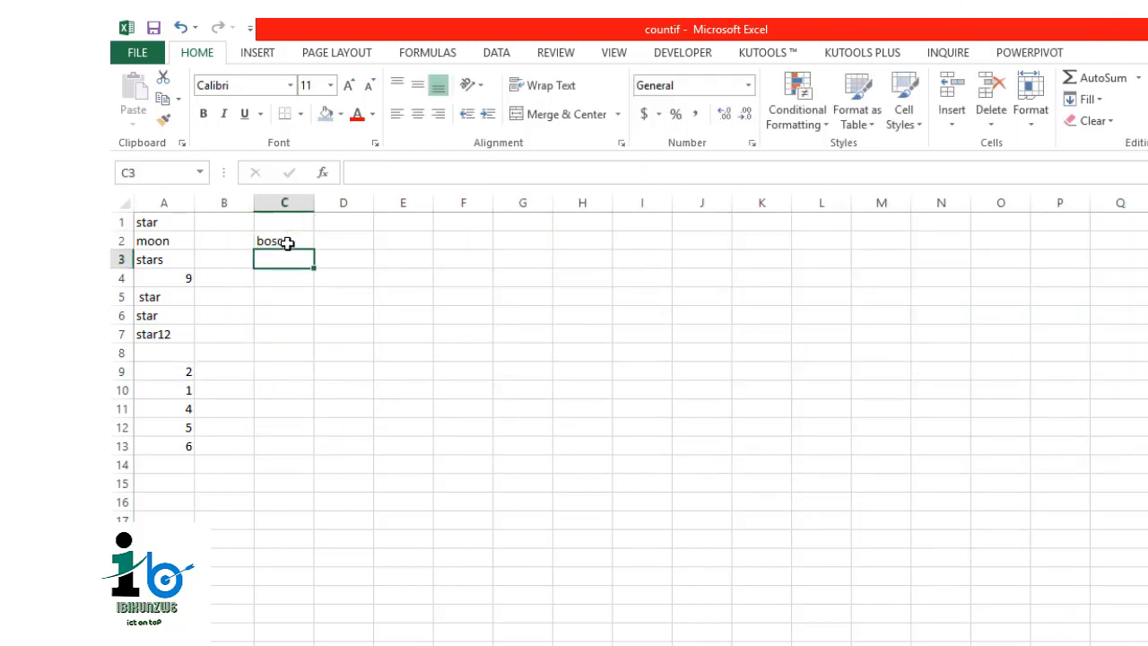
text(jon)
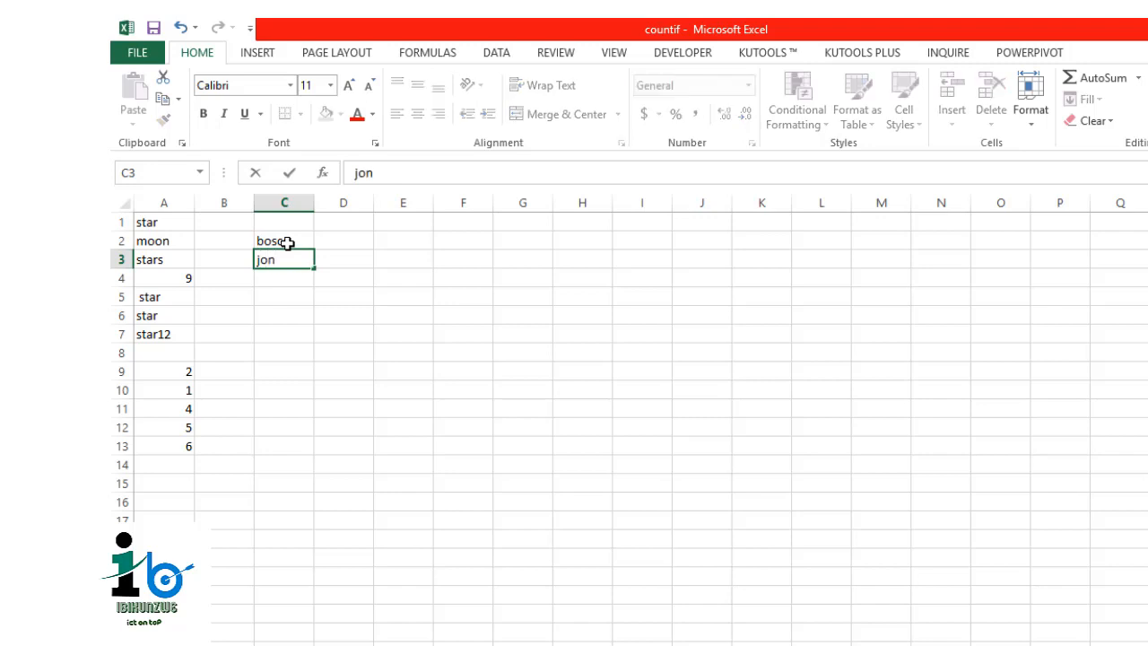
key(Return)
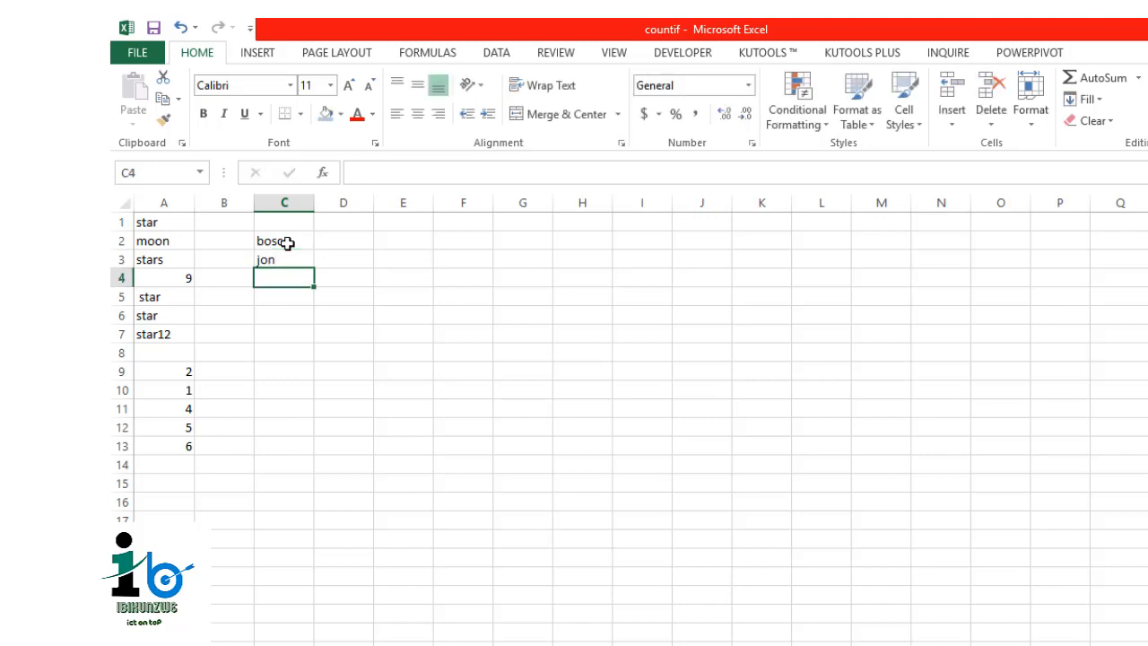
text(moise)
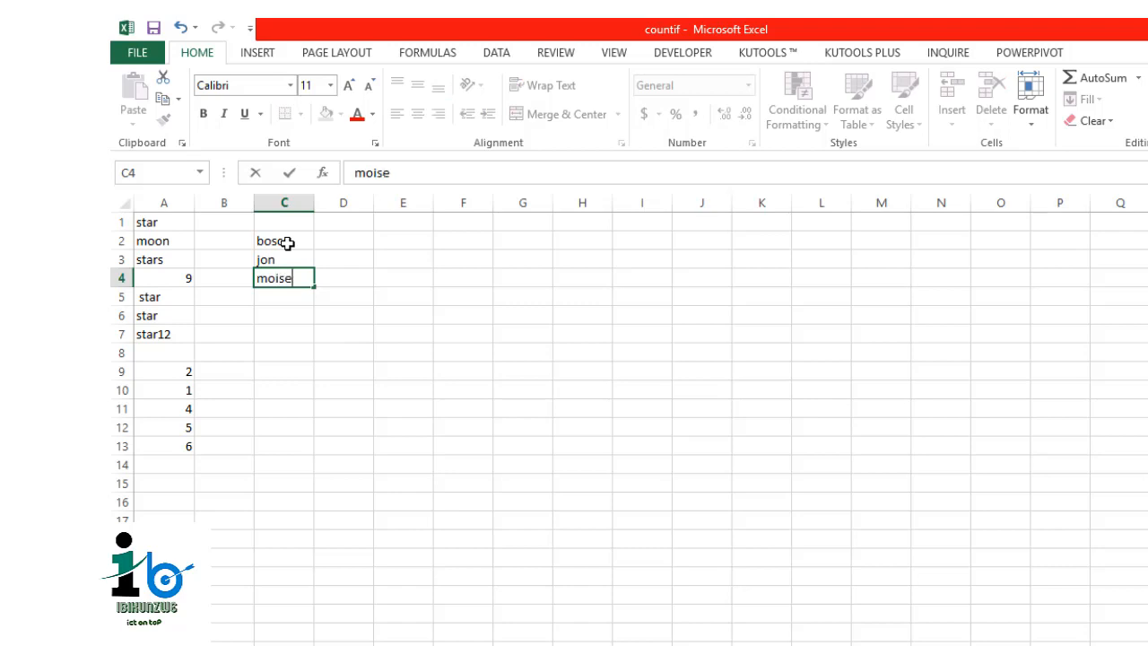
key(Return)
text(em)
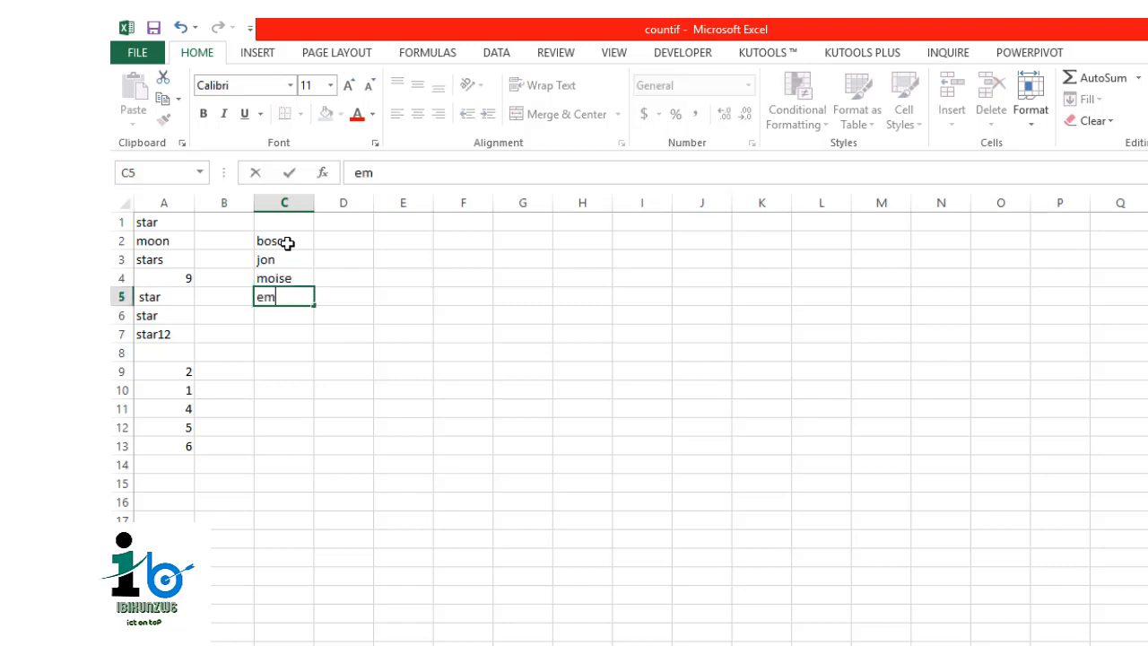
text(manuel)
key(Return)
text(samuel)
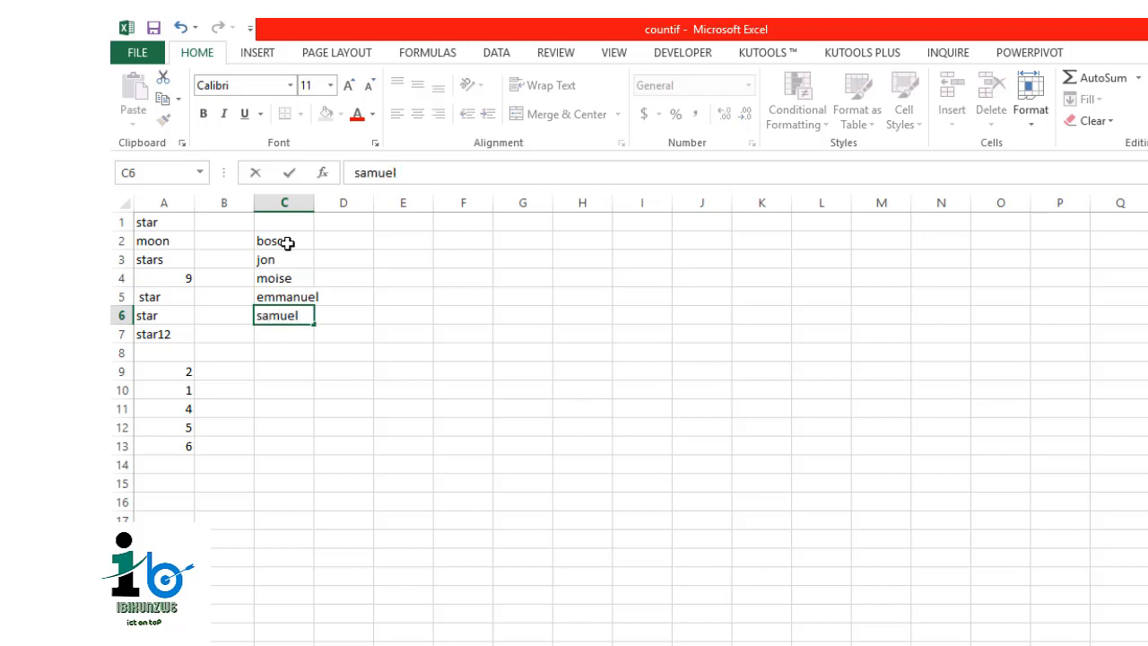
key(Return)
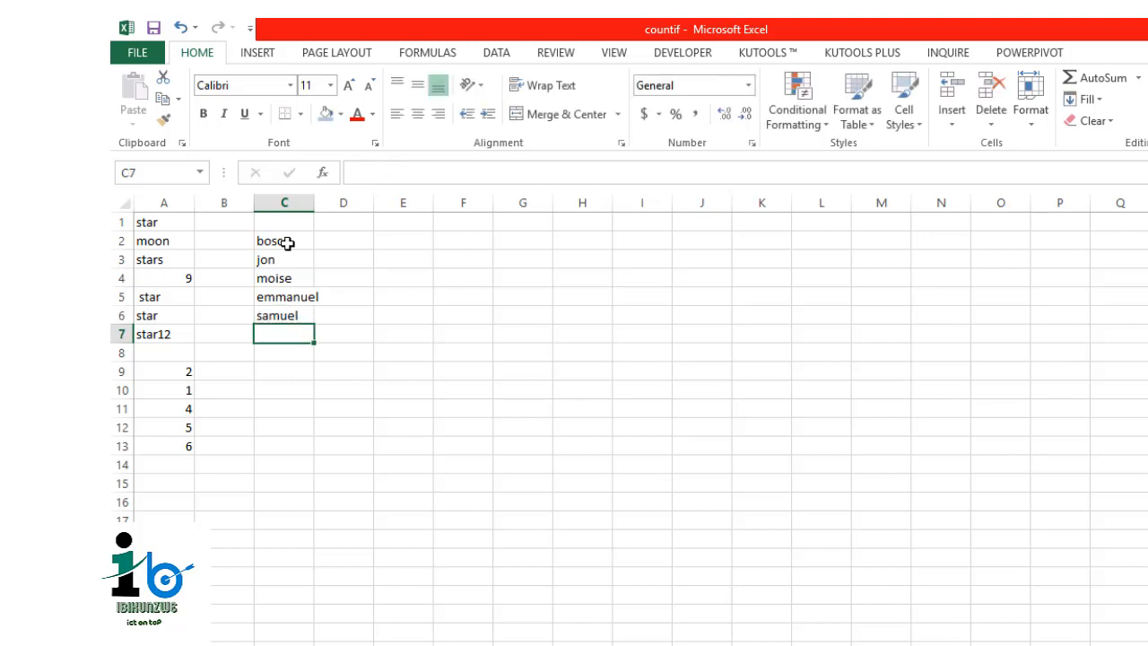
- Fill the five names in C2:C6 down column C as a repeating list to row 130
drag(285, 242, 289, 281)
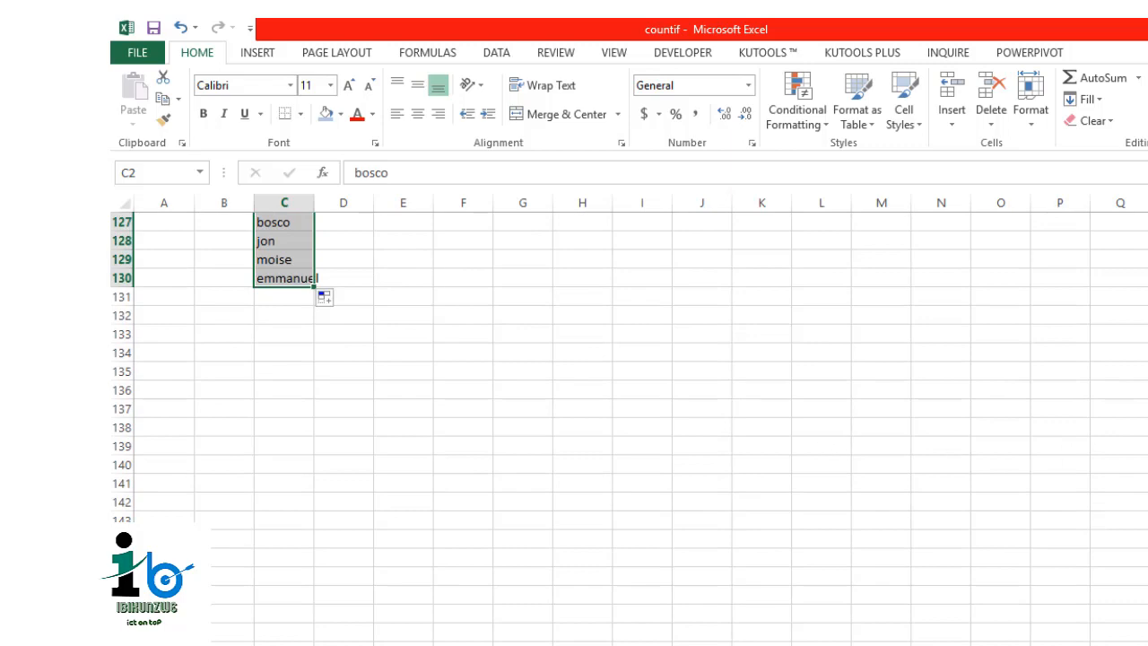
scroll(627, 429, up, 18)
scroll(627, 428, up, 6)
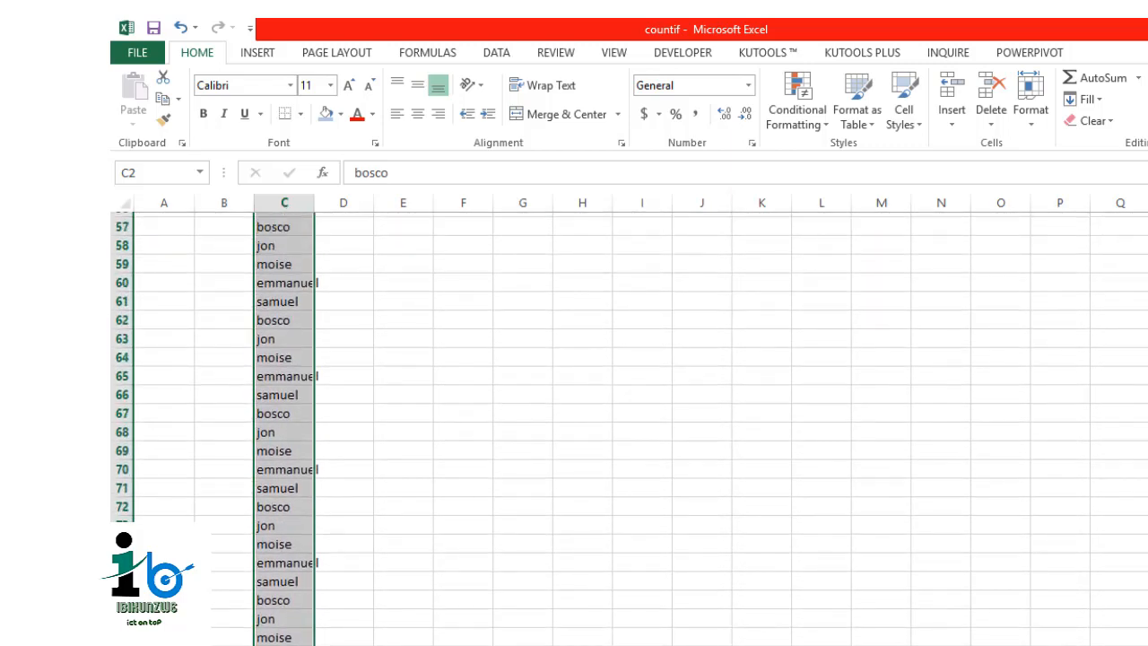
scroll(628, 429, down, 2)
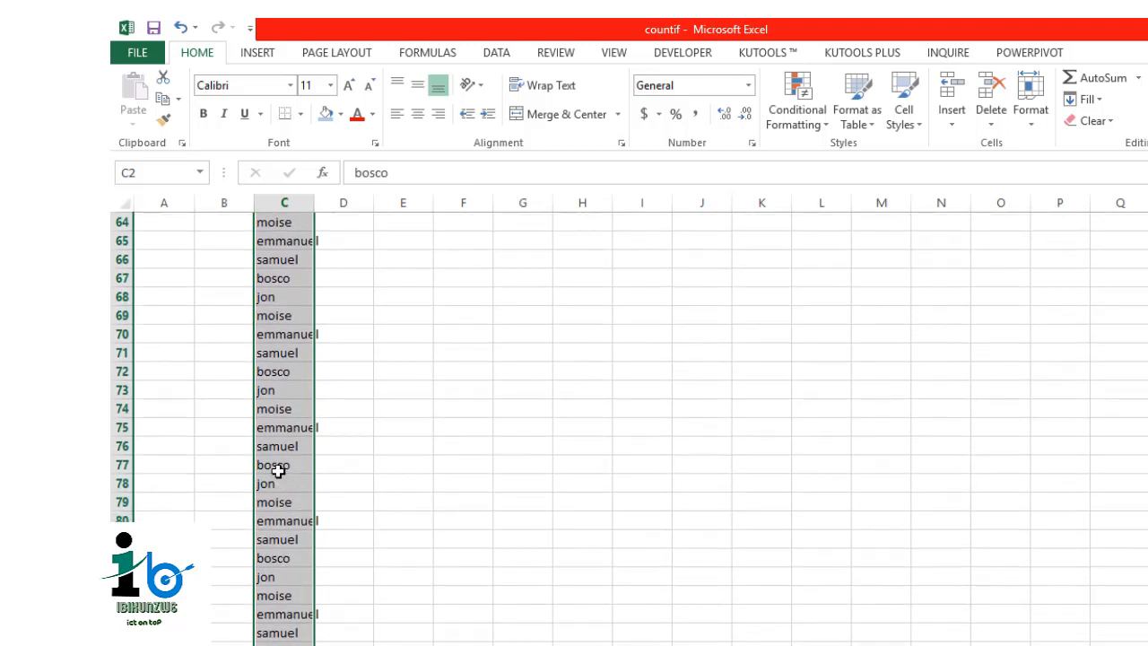
- Replace the name in cell C77 with a different capitalized first name, leaving C78 as it is
click(278, 470)
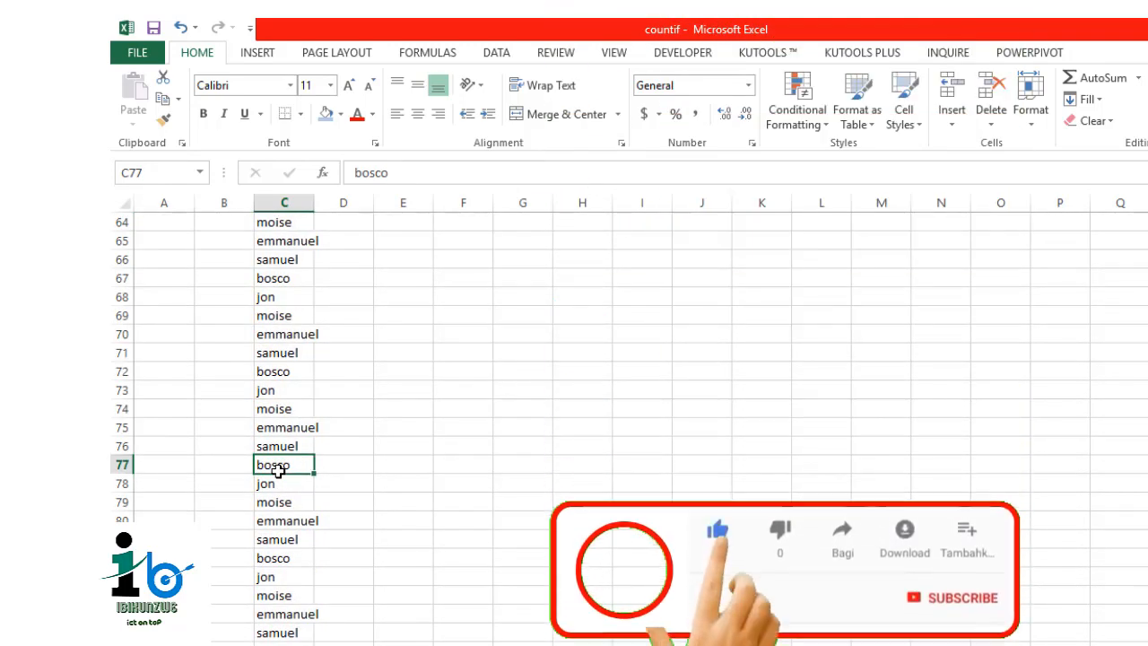
text(etr)
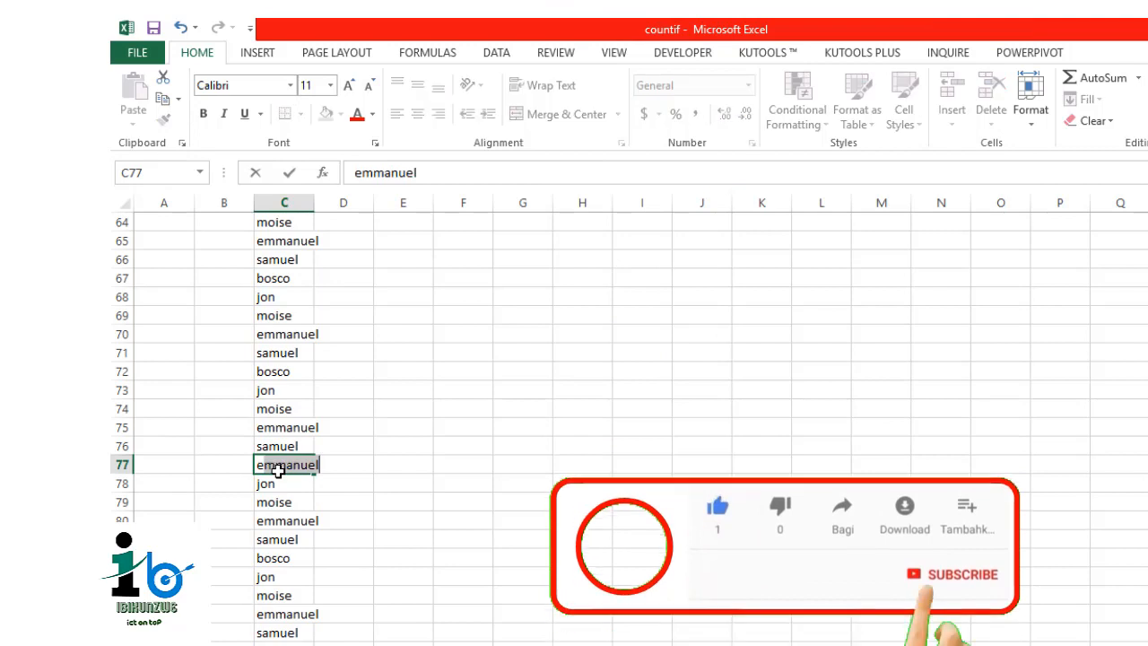
text(ien)
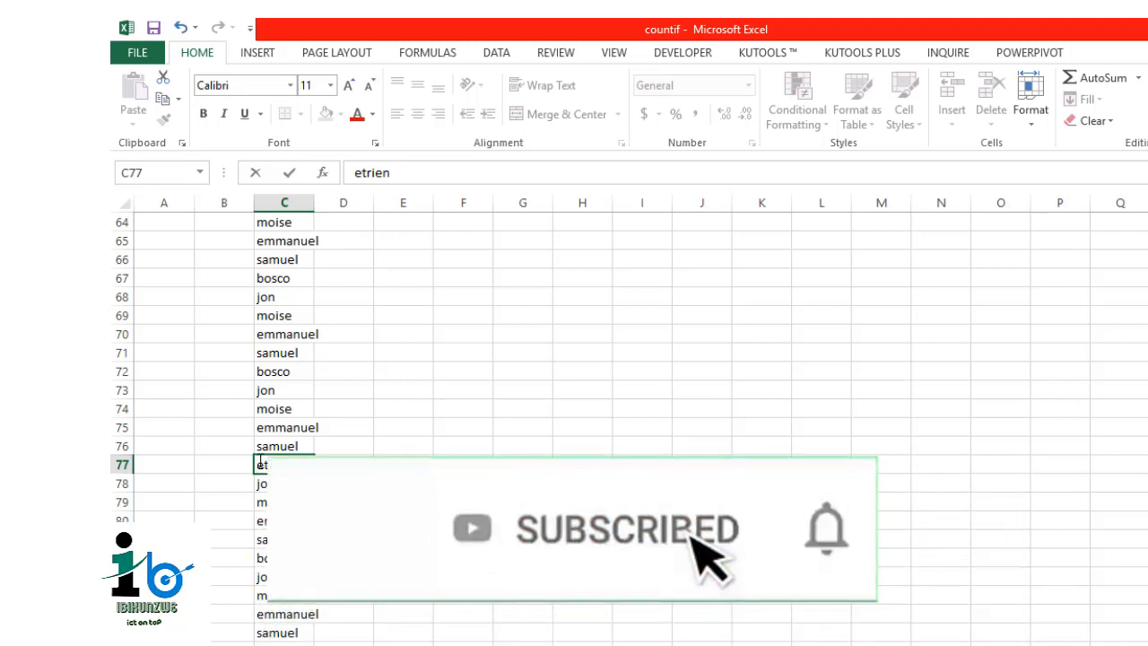
text(F)
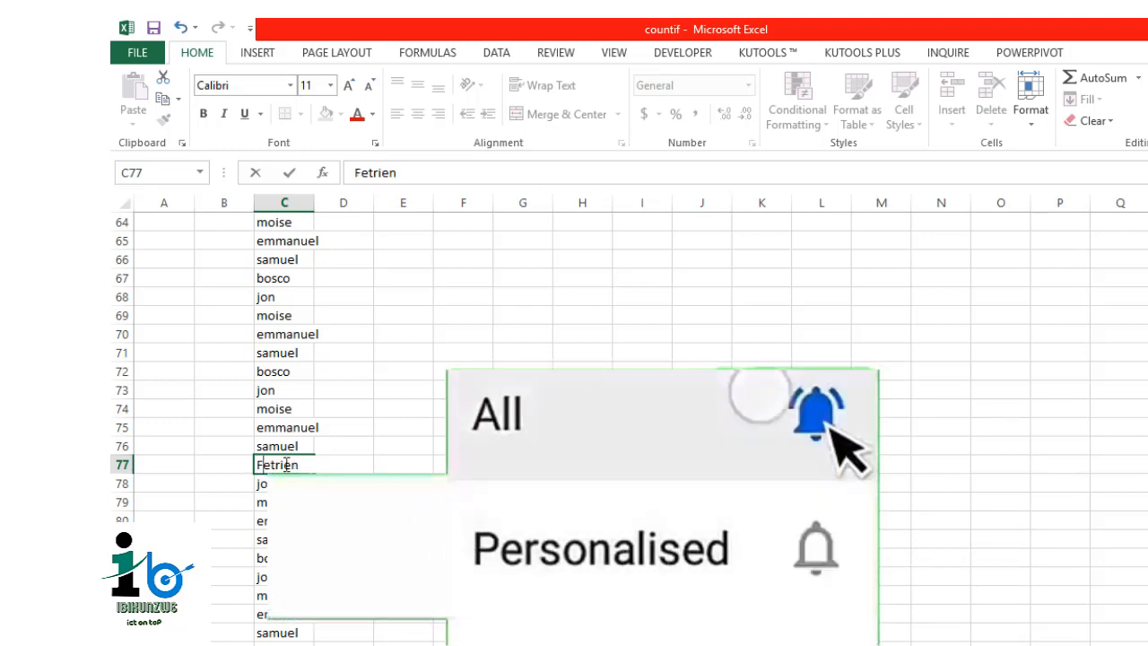
click(289, 557)
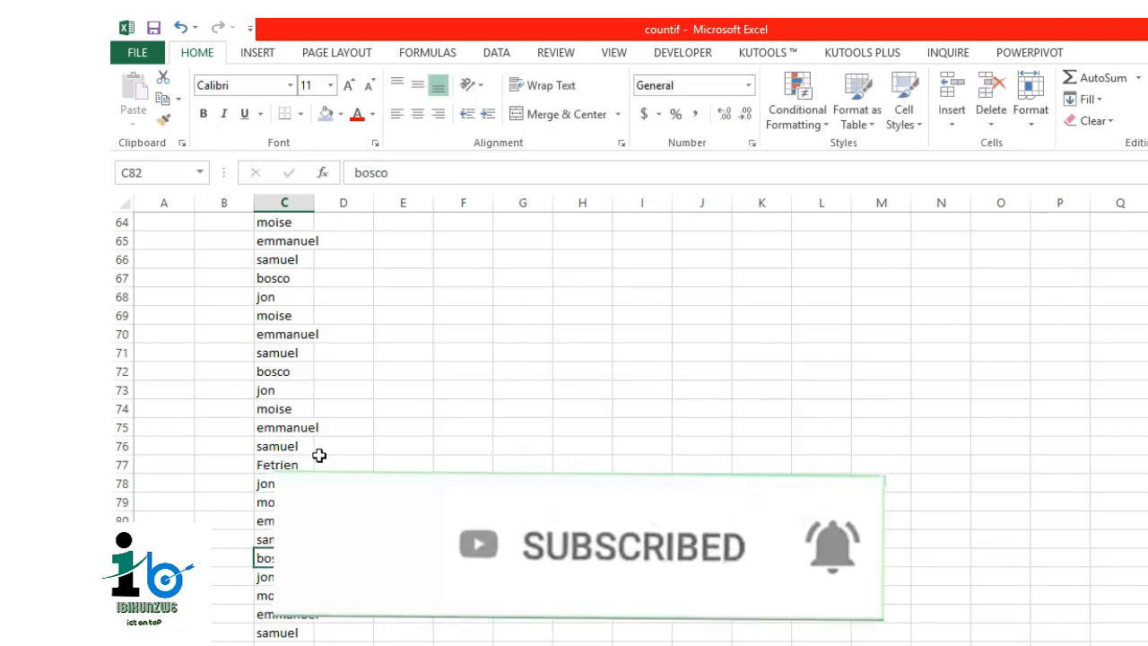
double_click(277, 483)
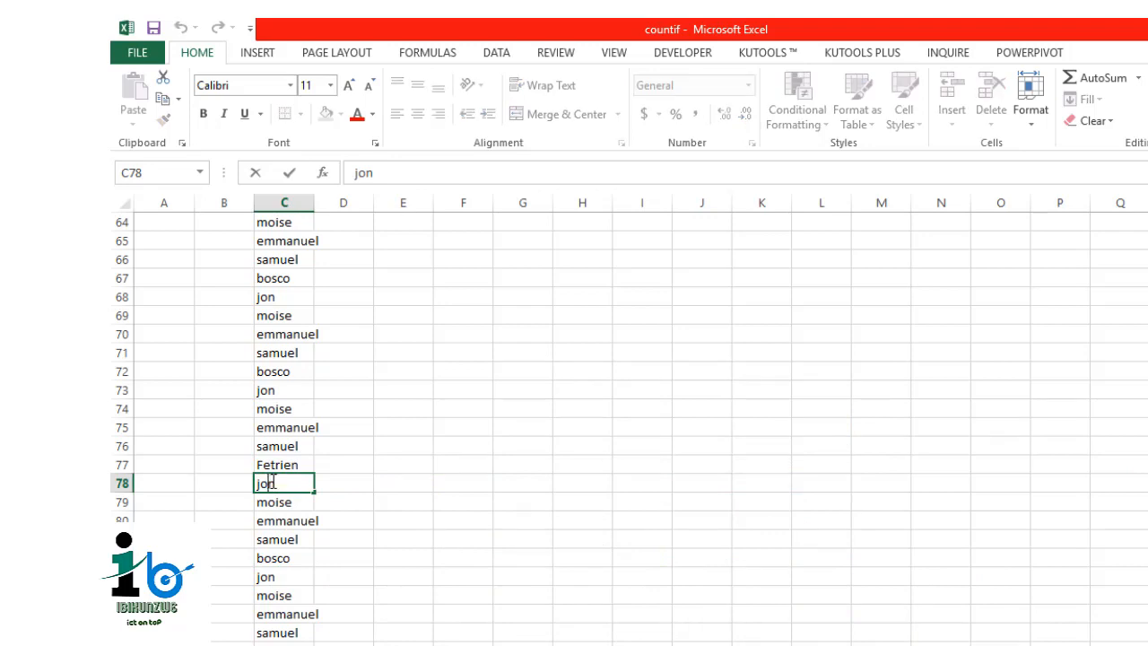
click(558, 496)
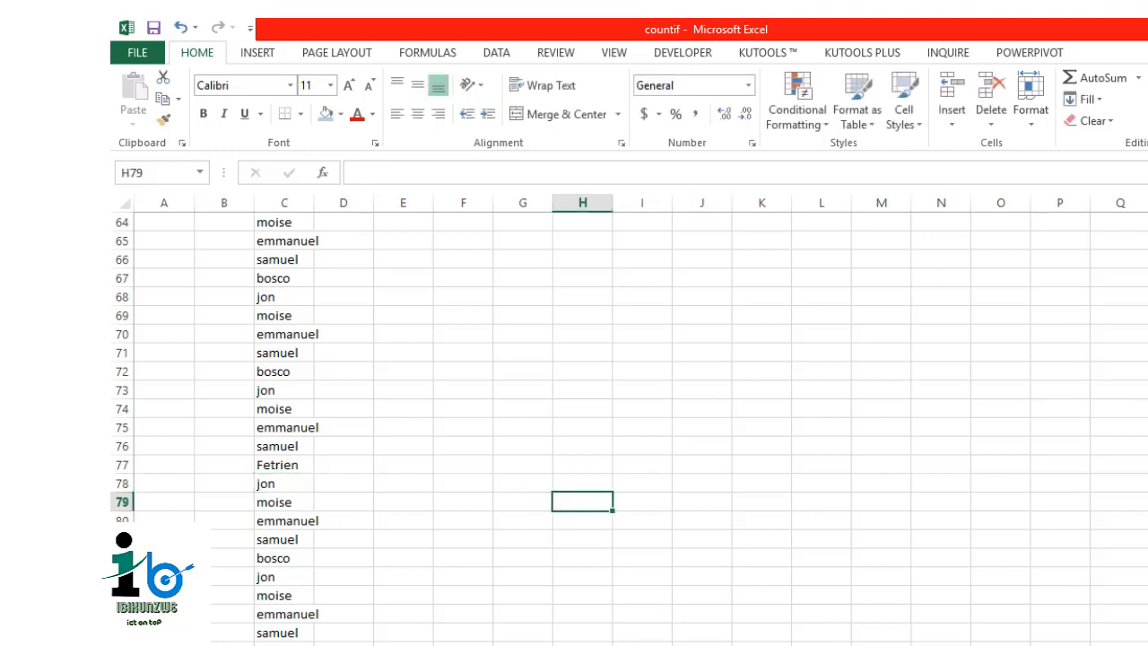
- Replace the names in cells C3 and C10 with two different names in uppercase
scroll(628, 429, up, 20)
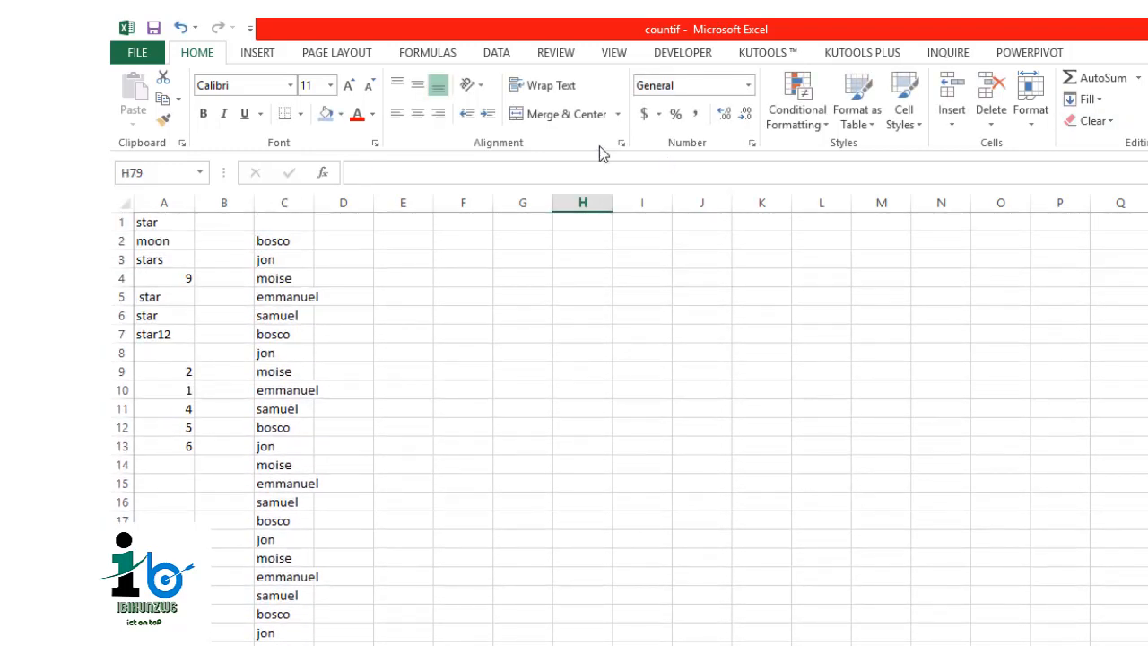
click(270, 261)
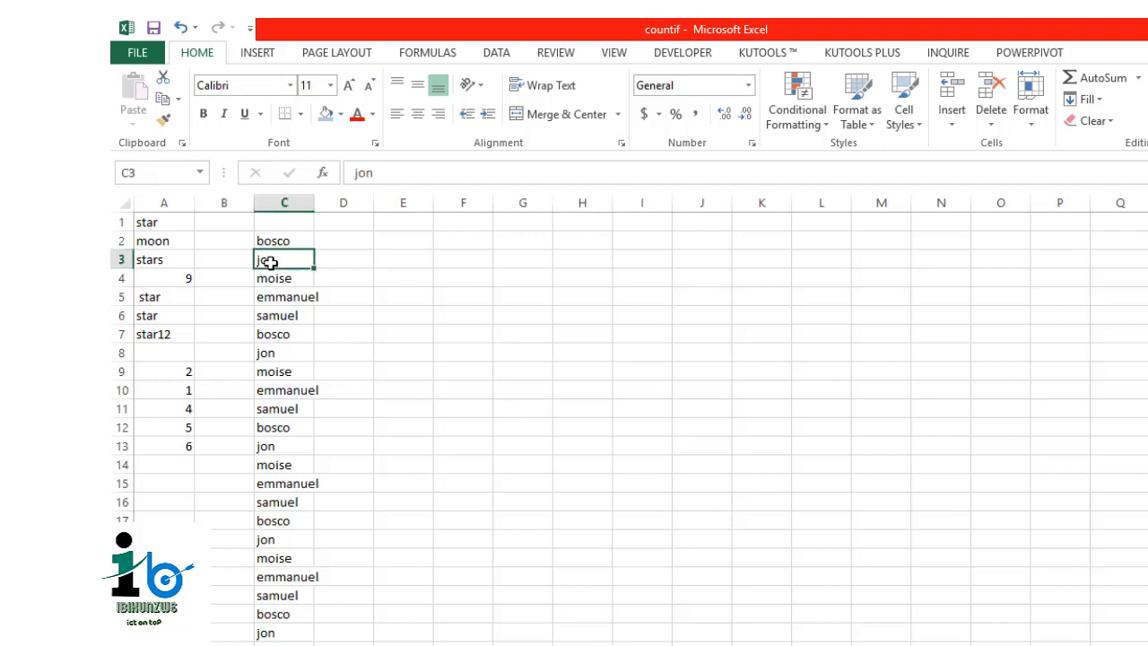
text(JUMA)
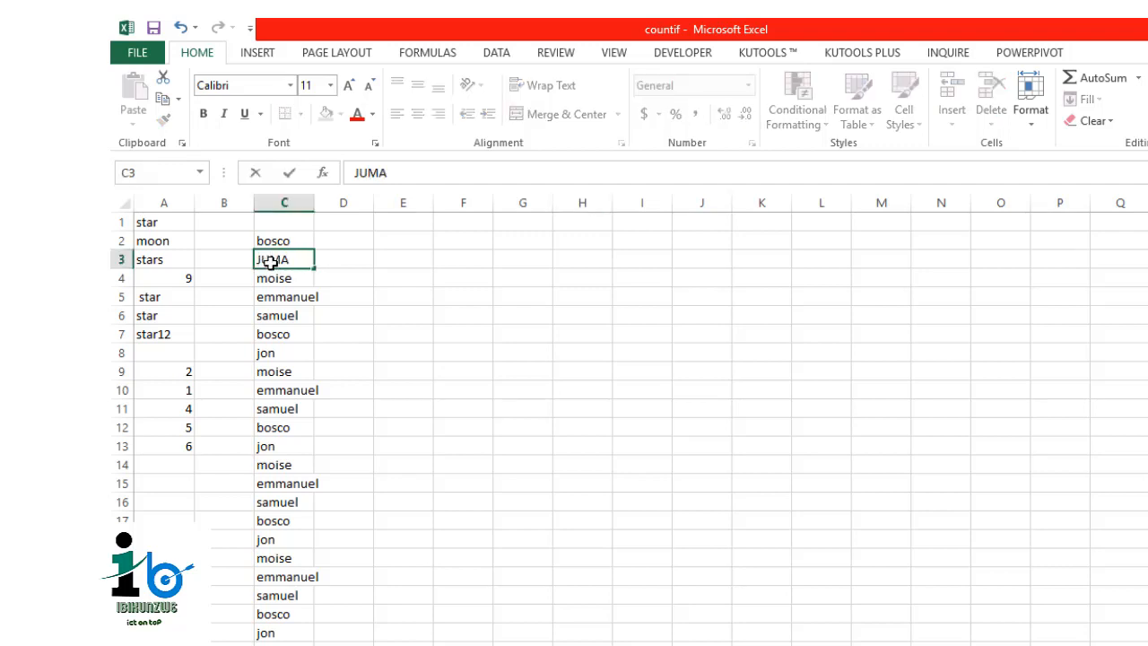
key(Return)
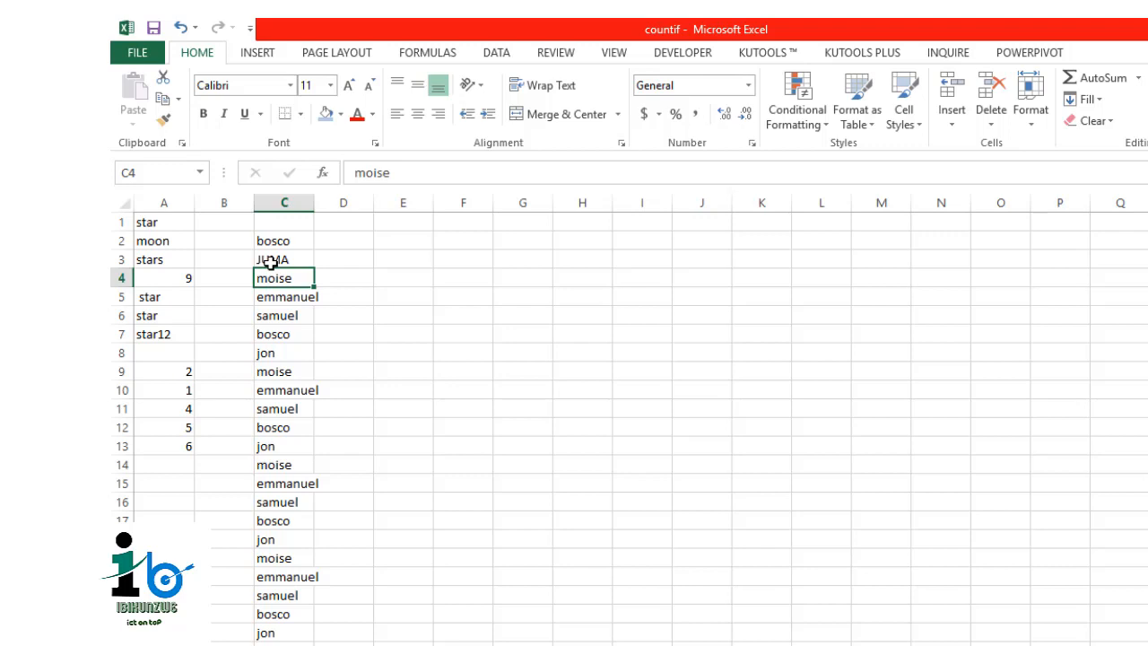
click(280, 395)
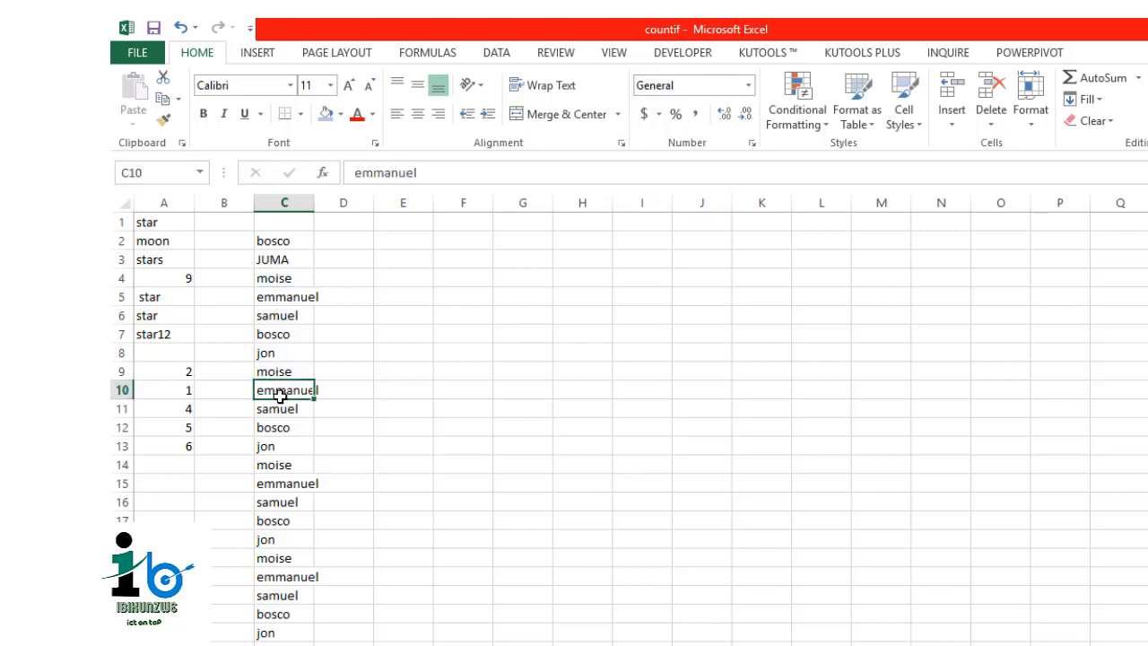
text(KAGABO)
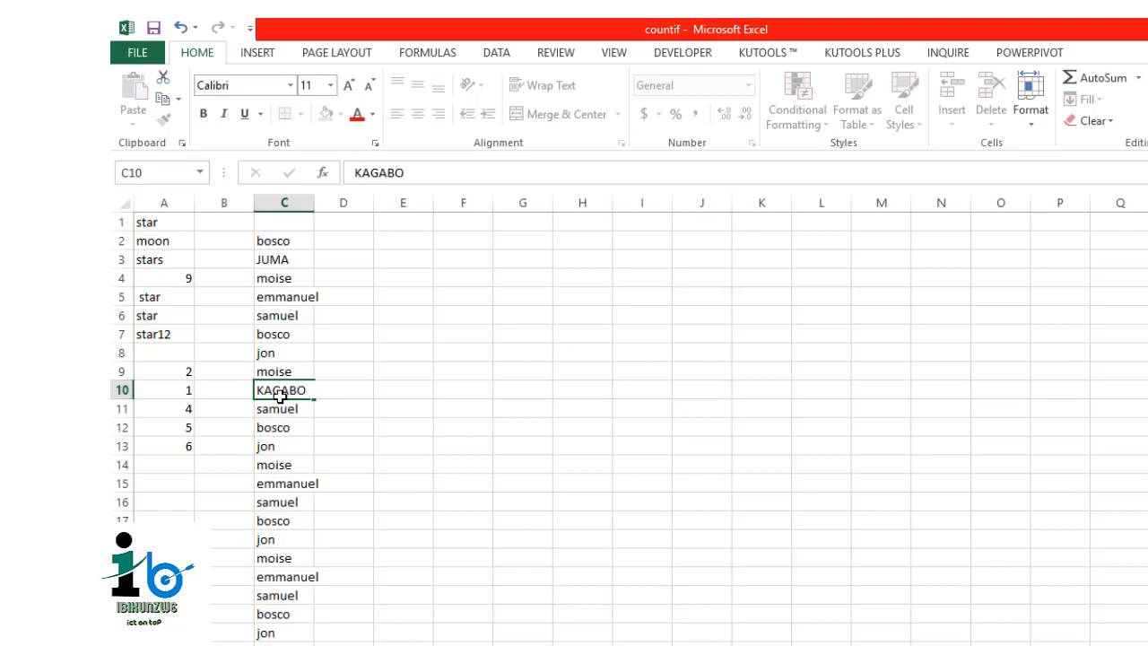
key(Return)
- Replace the names in cells C17, C20 and C5 with three other uppercase names
click(276, 521)
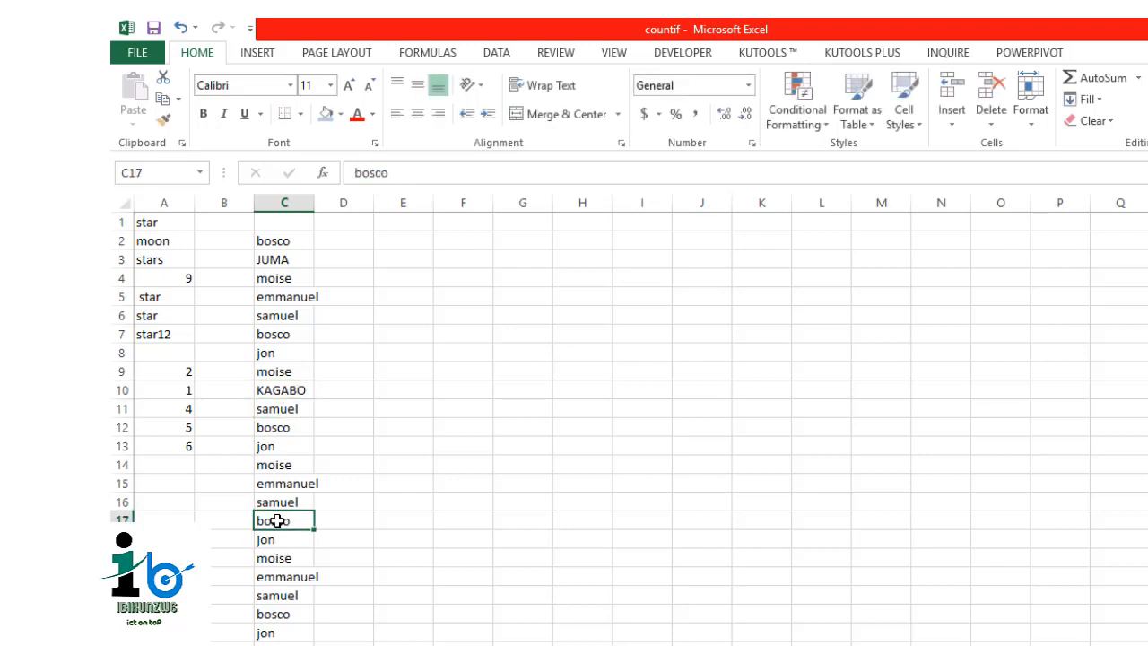
text(RUKUNDO)
key(Return)
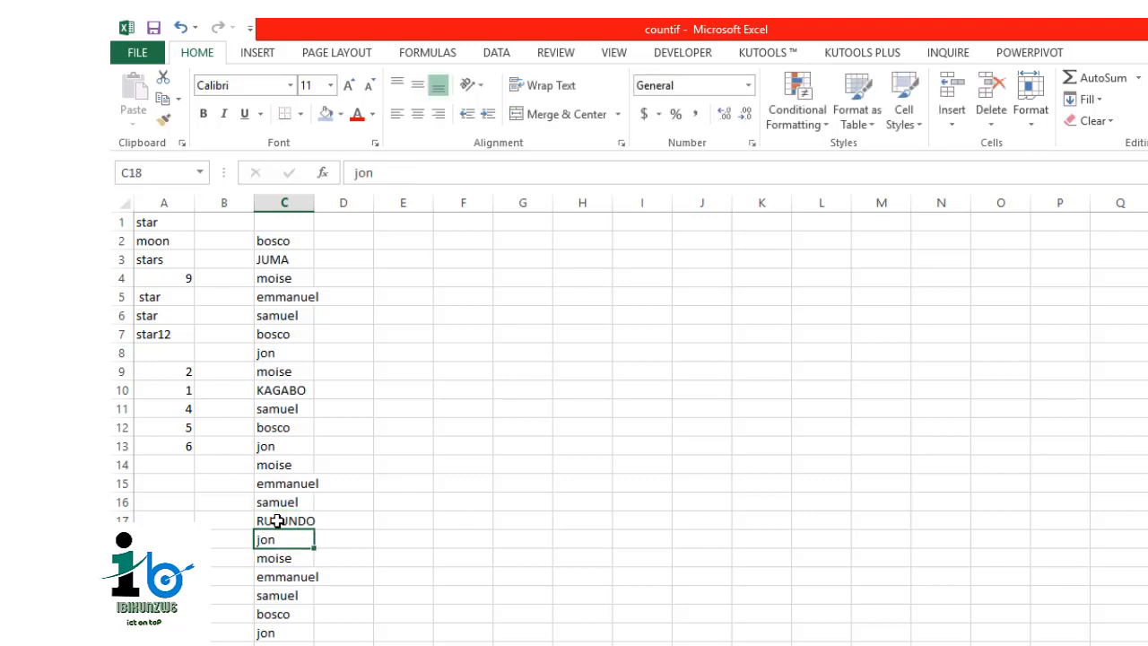
click(276, 578)
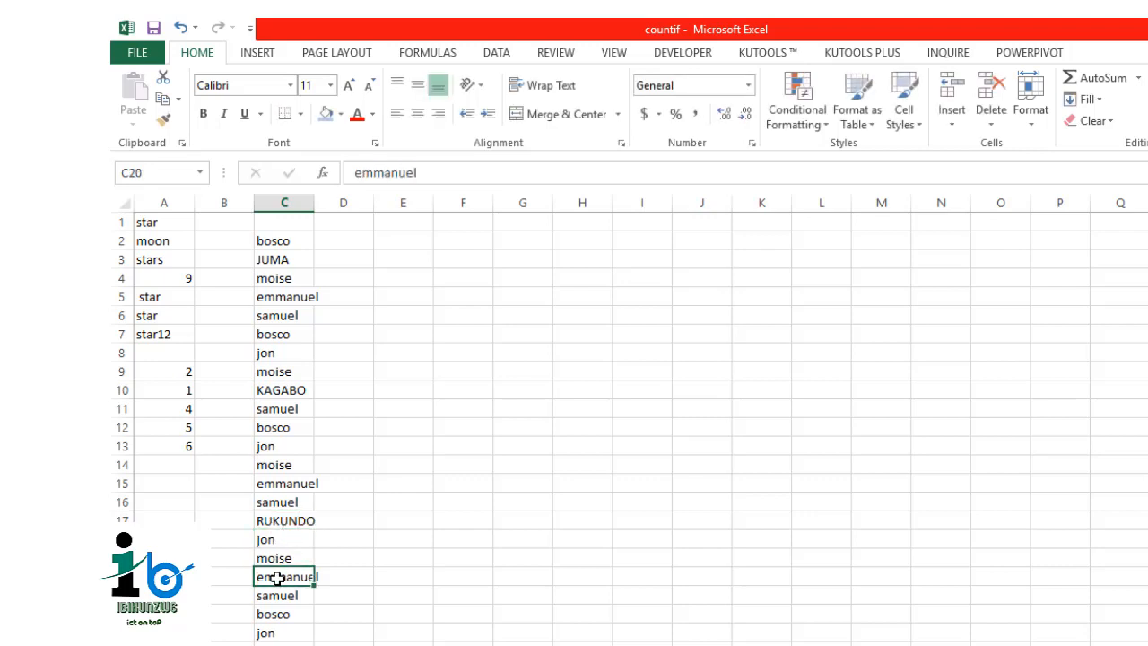
text(NDAYAMBAJE)
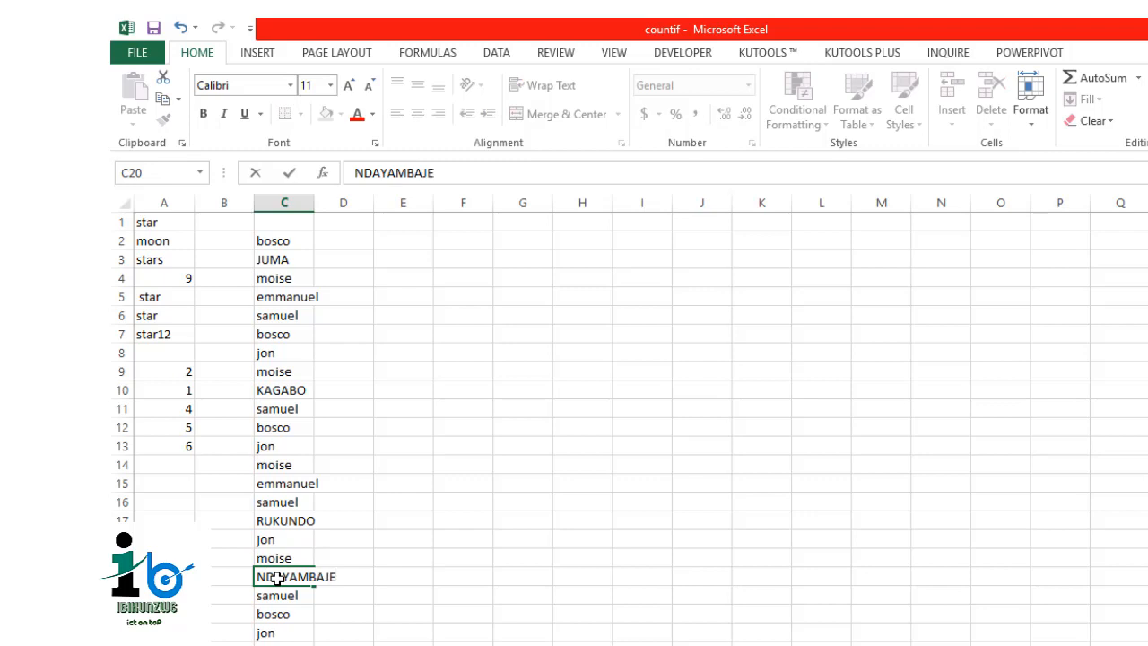
key(Return)
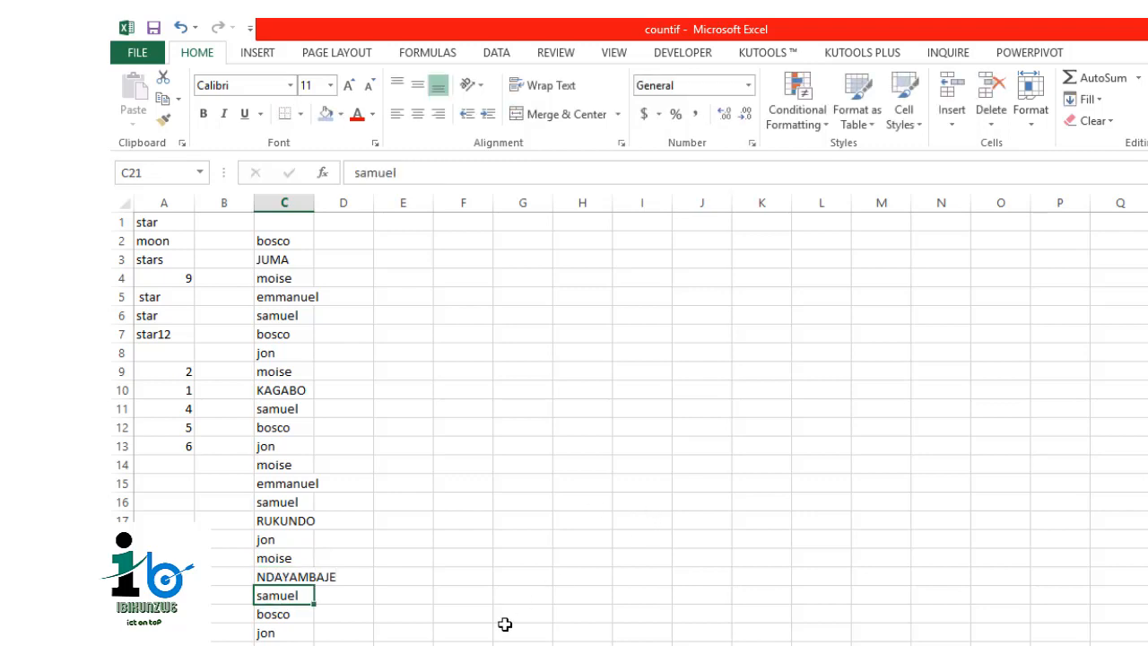
click(269, 301)
text(UW)
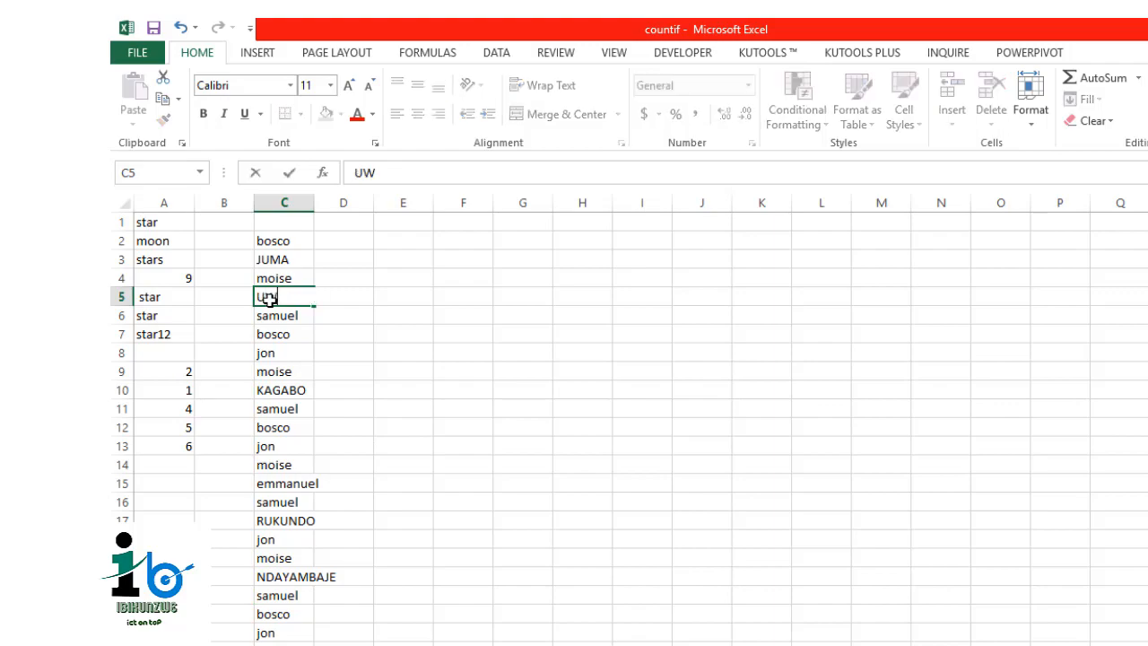
key(Return)
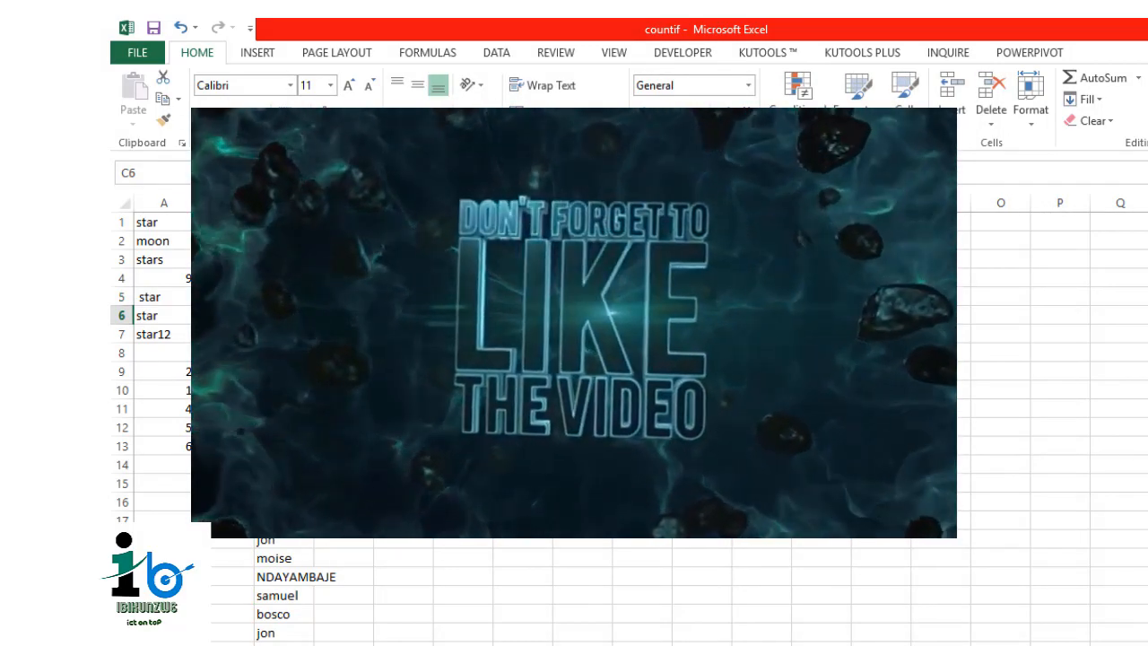
- Replace the name in C45 with a new uppercase name and fill it down through C54
scroll(574, 421, down, 12)
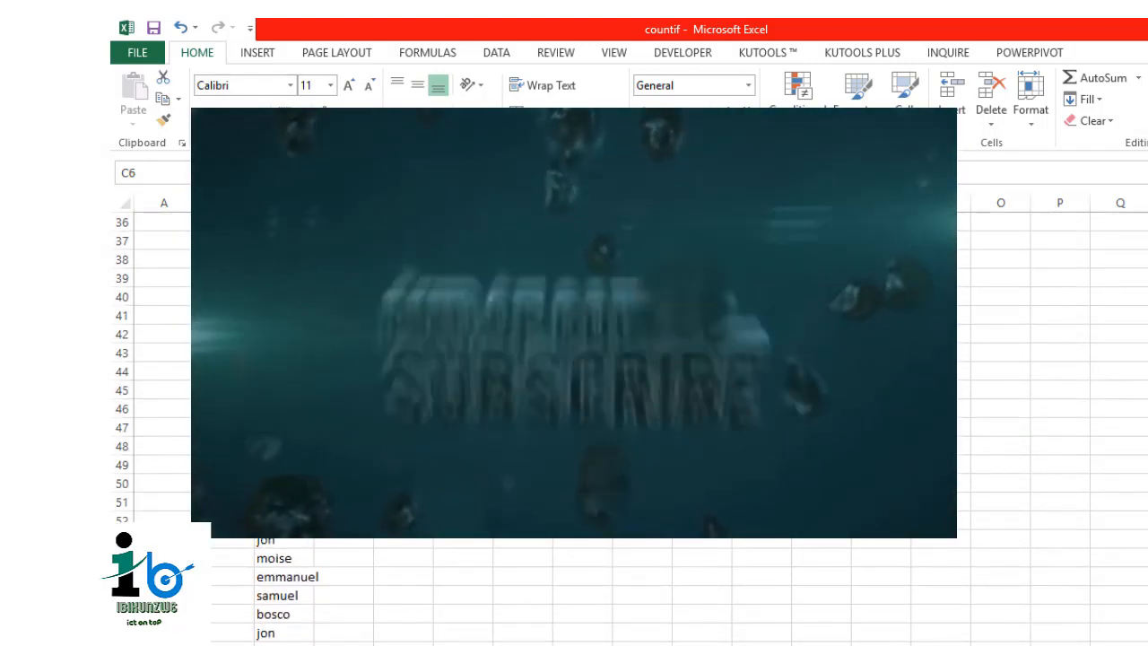
click(283, 390)
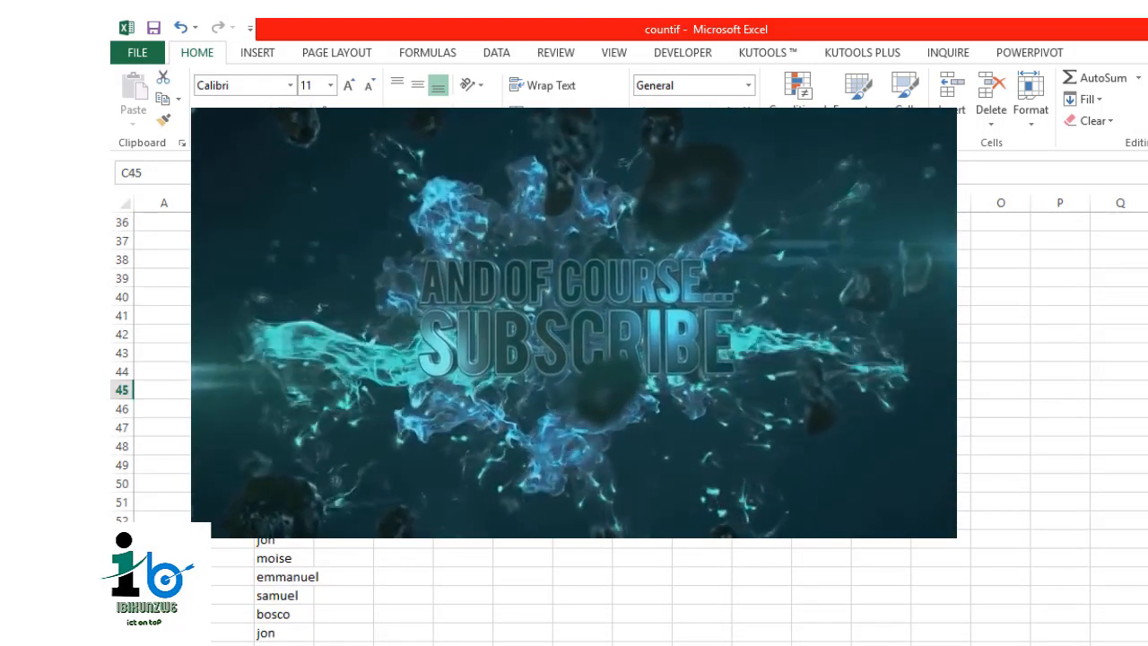
double_click(283, 390)
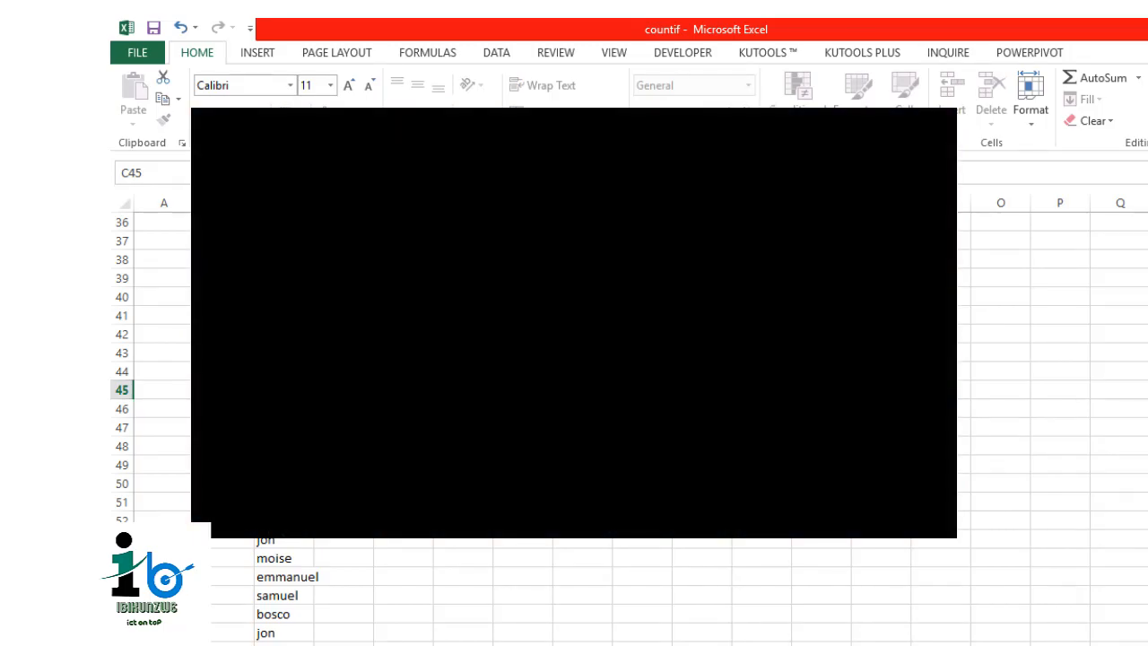
key(Return)
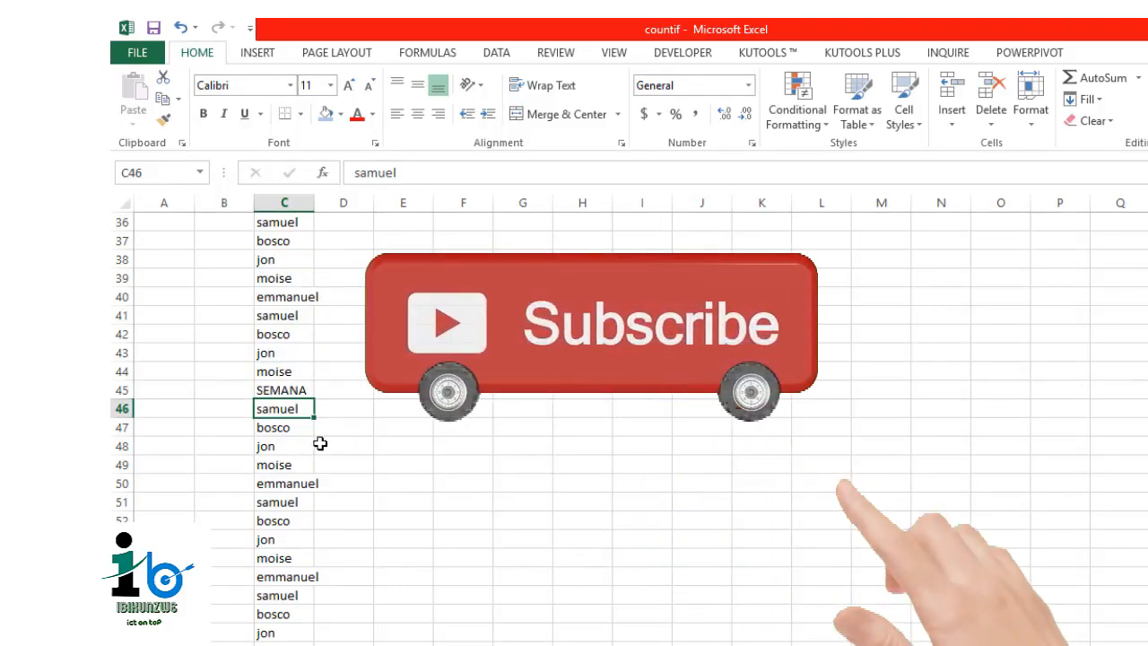
click(295, 389)
drag(315, 400, 309, 571)
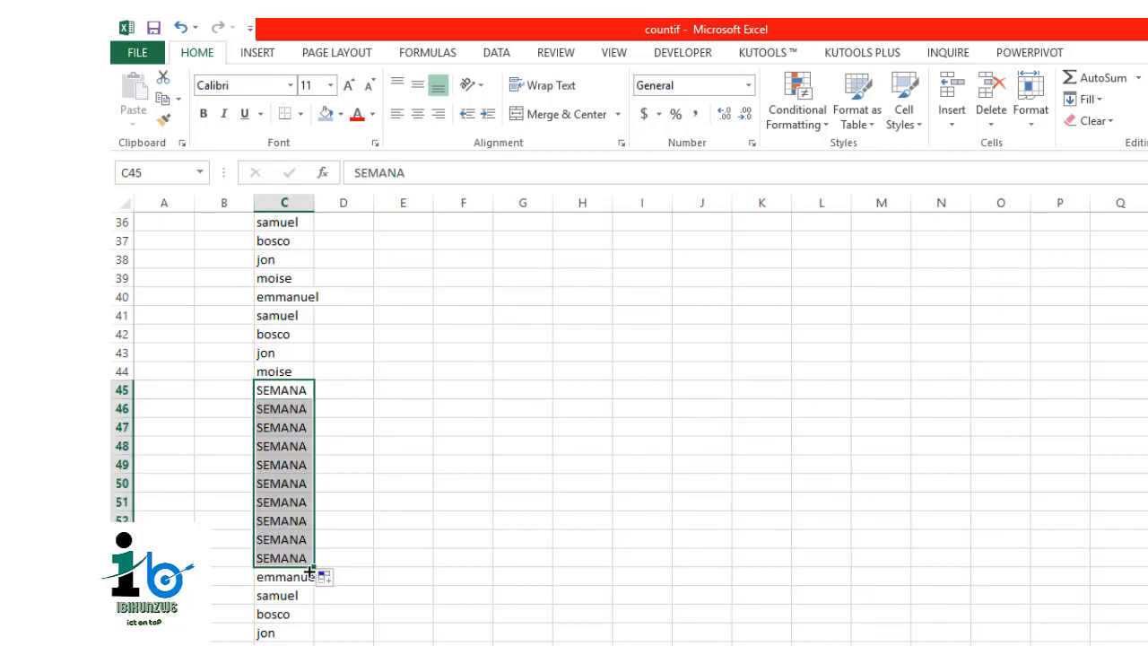
click(644, 446)
scroll(642, 427, up, 12)
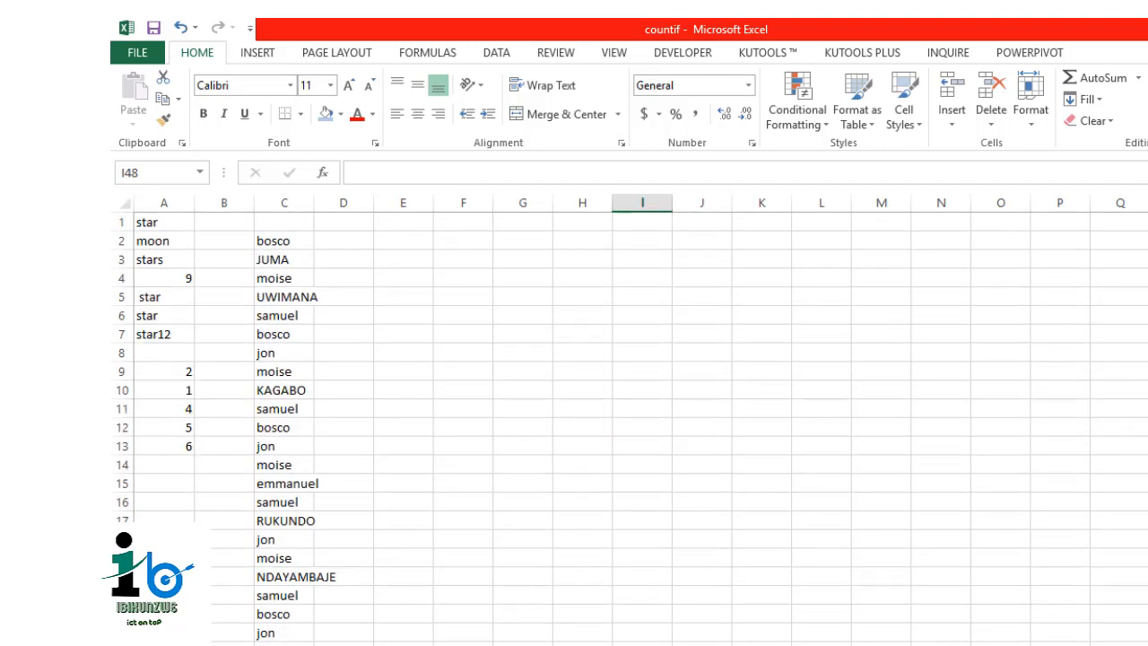
- Widen column F to a little over twice its width, with F5 as the cell for the formula
click(453, 292)
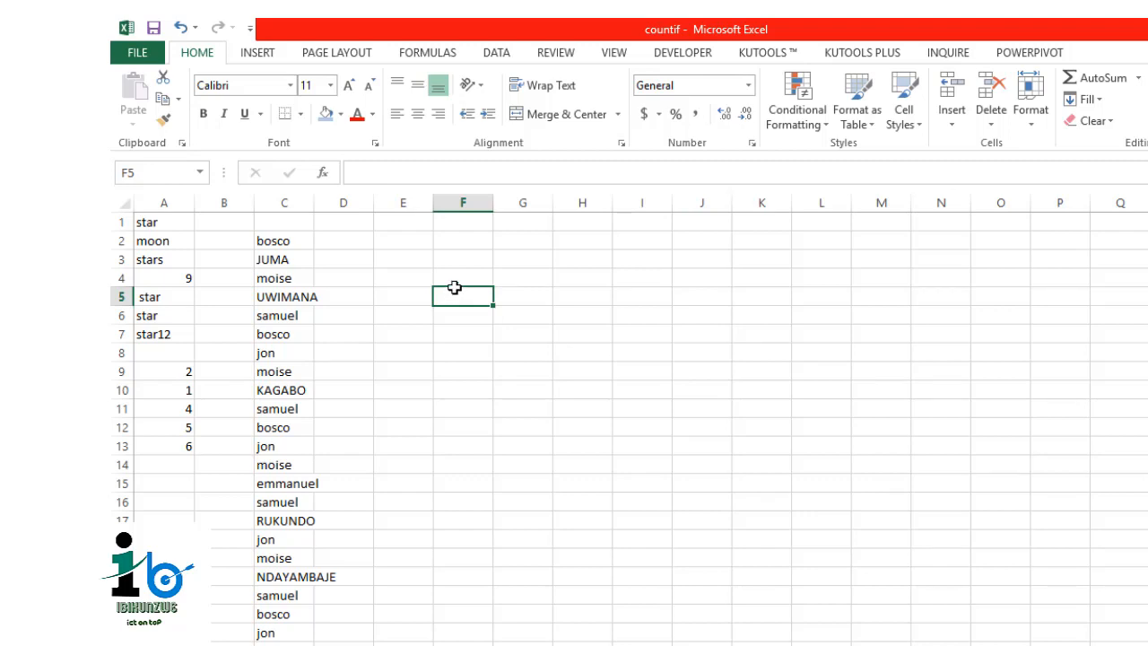
drag(492, 201, 579, 194)
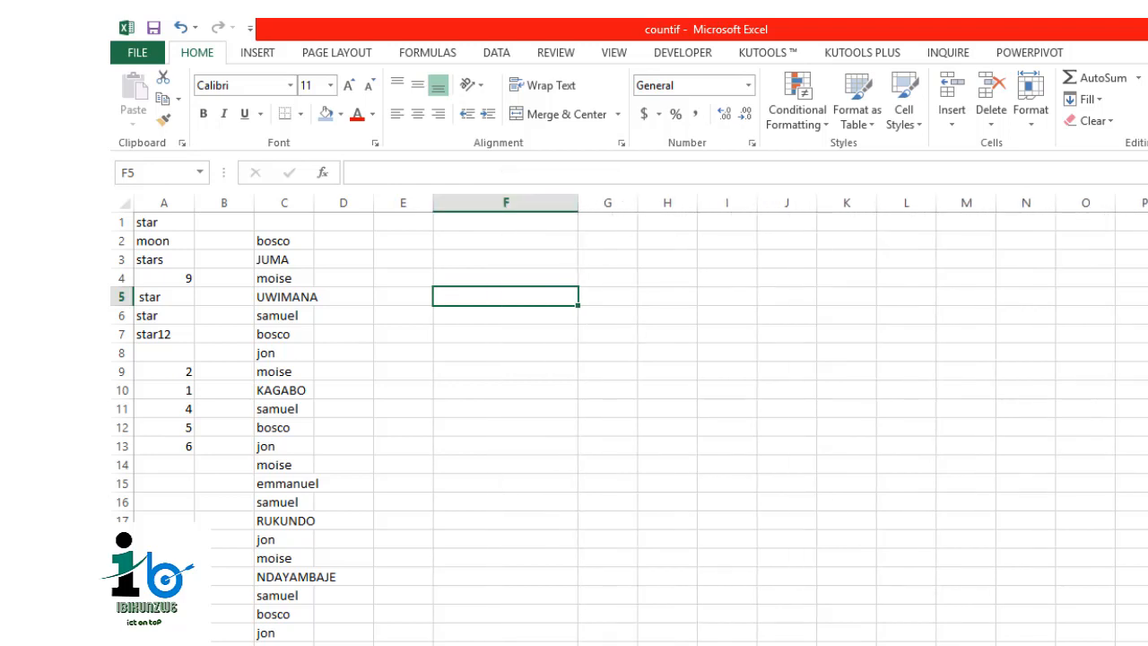
scroll(628, 420, up, 3)
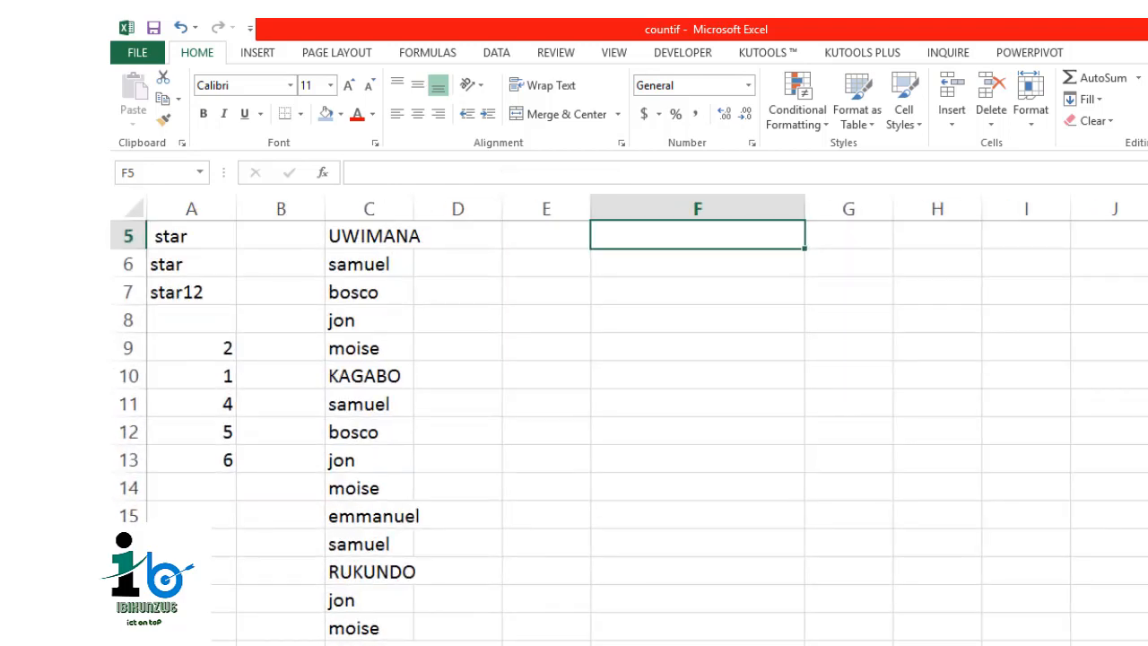
scroll(702, 400, up, 2)
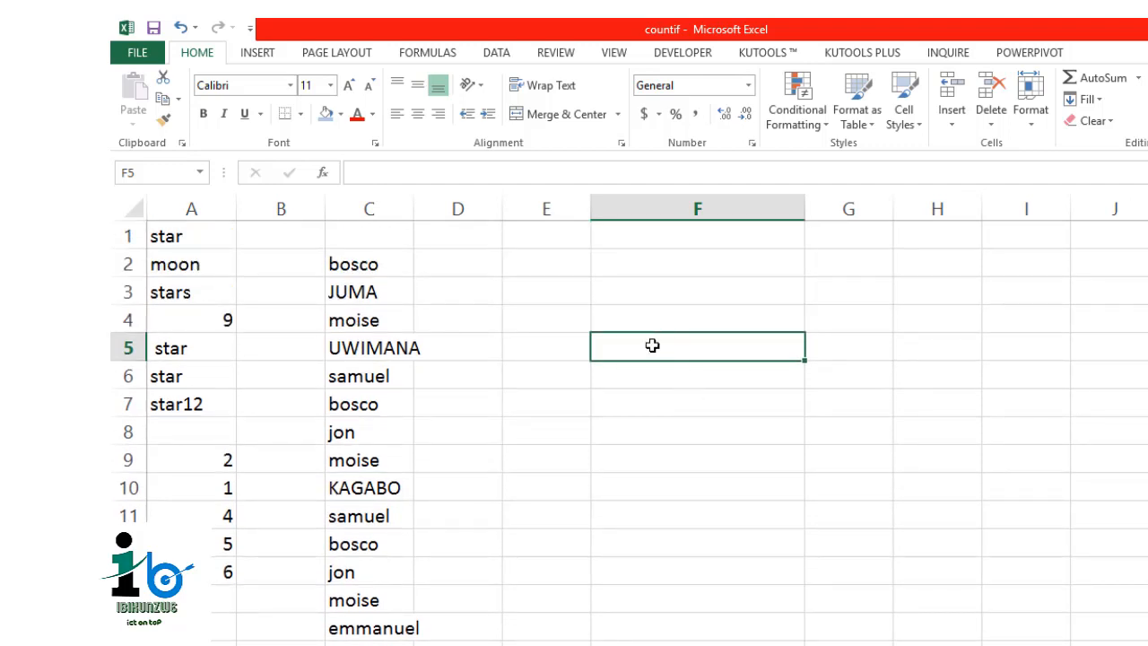
- Begin a COUNTIF formula in cell F5, correcting the function name so that it reads =COUNTIF(
text(=)
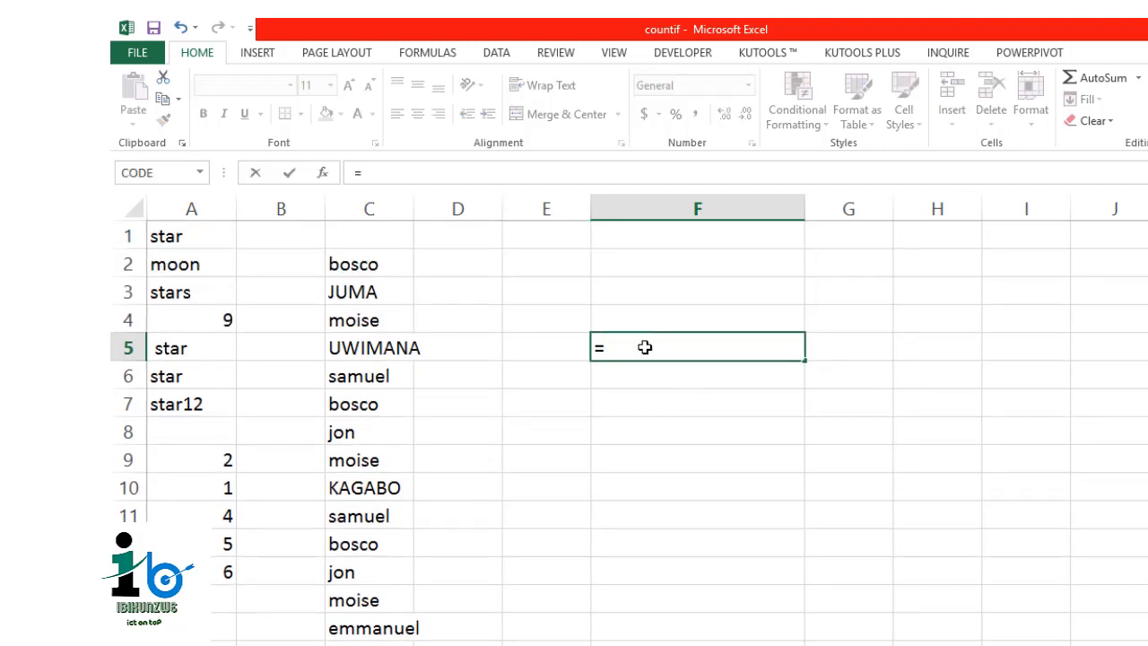
text(COUN)
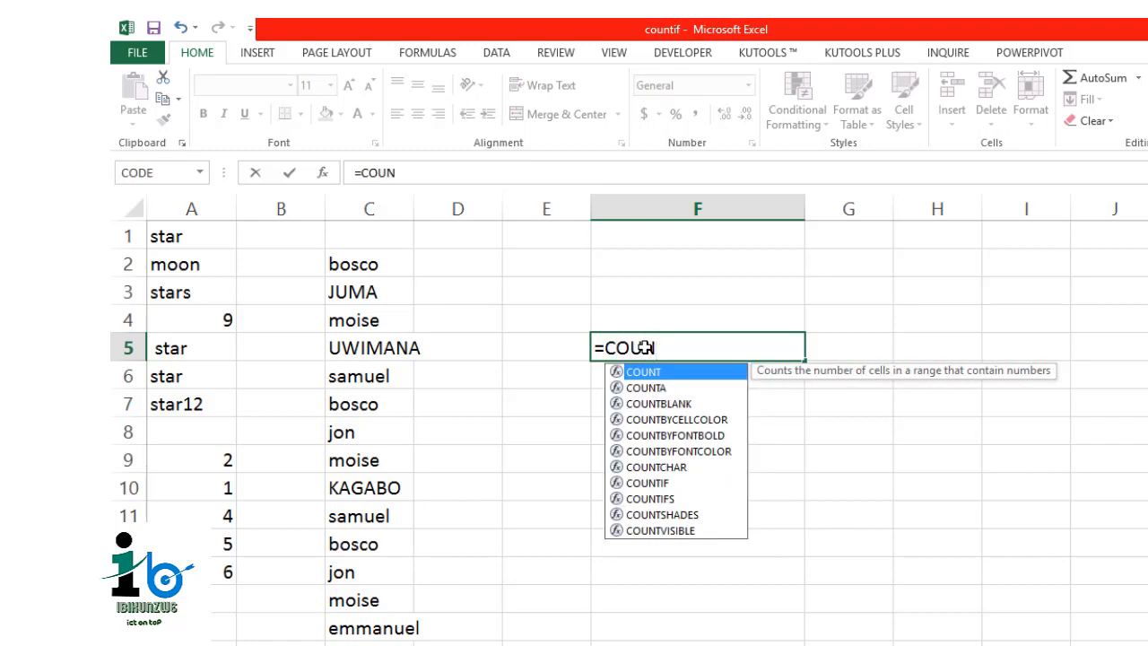
text(IF)
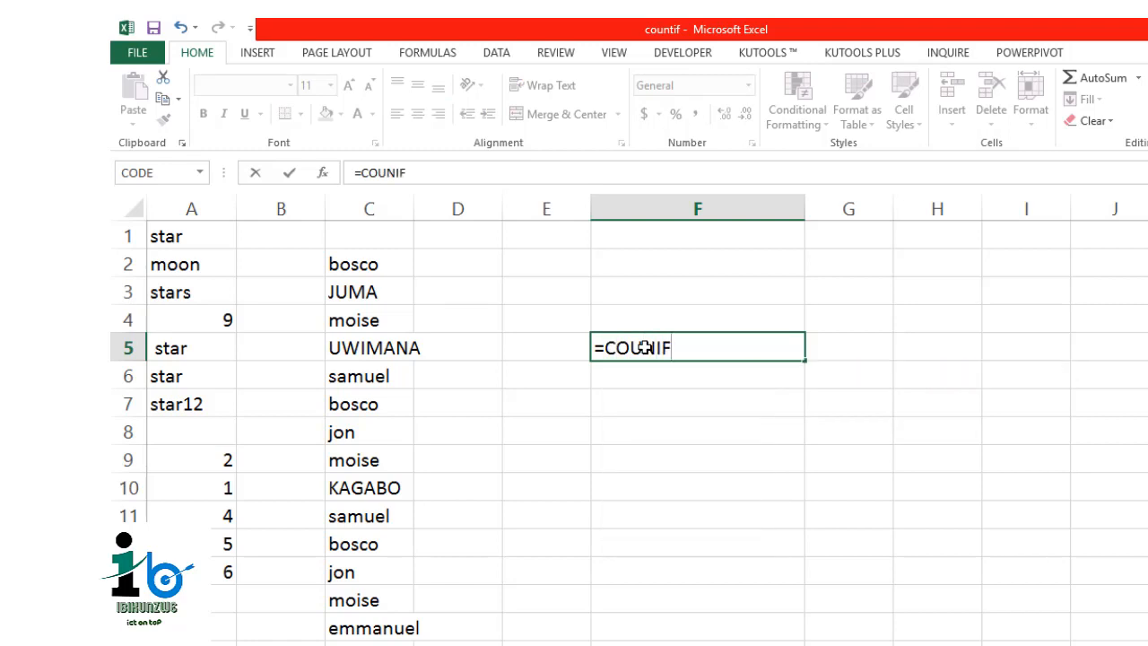
click(657, 347)
text(T)
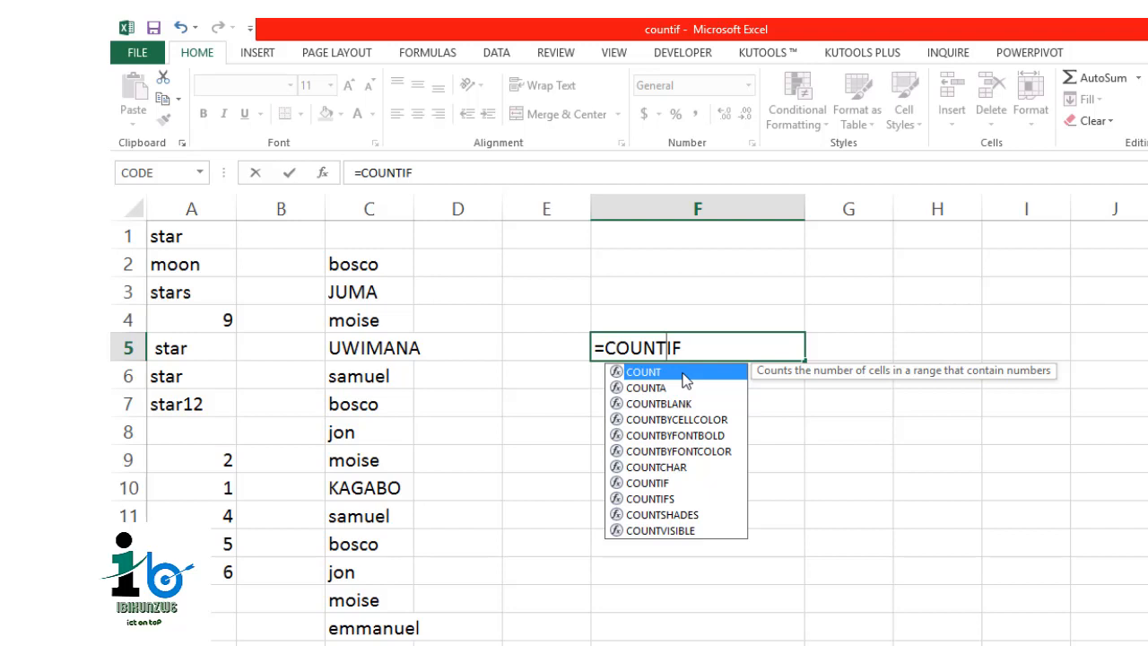
double_click(649, 483)
click(706, 351)
key(BackSpace)
key(BackSpace)
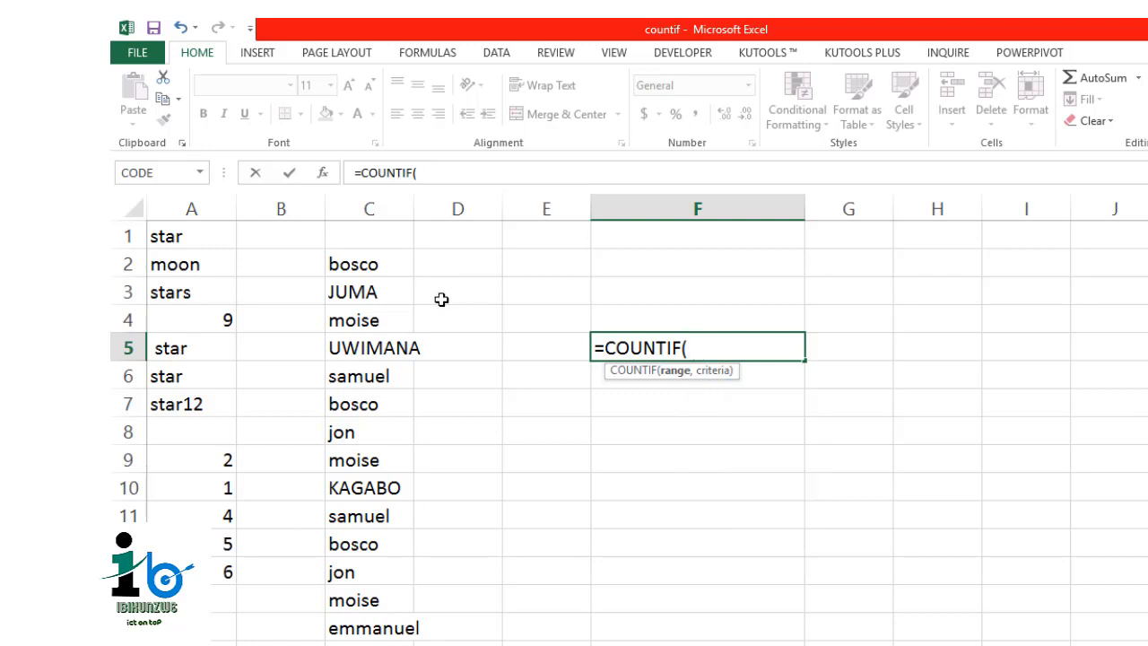
- Set the range argument of the COUNTIF formula in F5 to C2:C130
click(375, 266)
drag(374, 321, 388, 572)
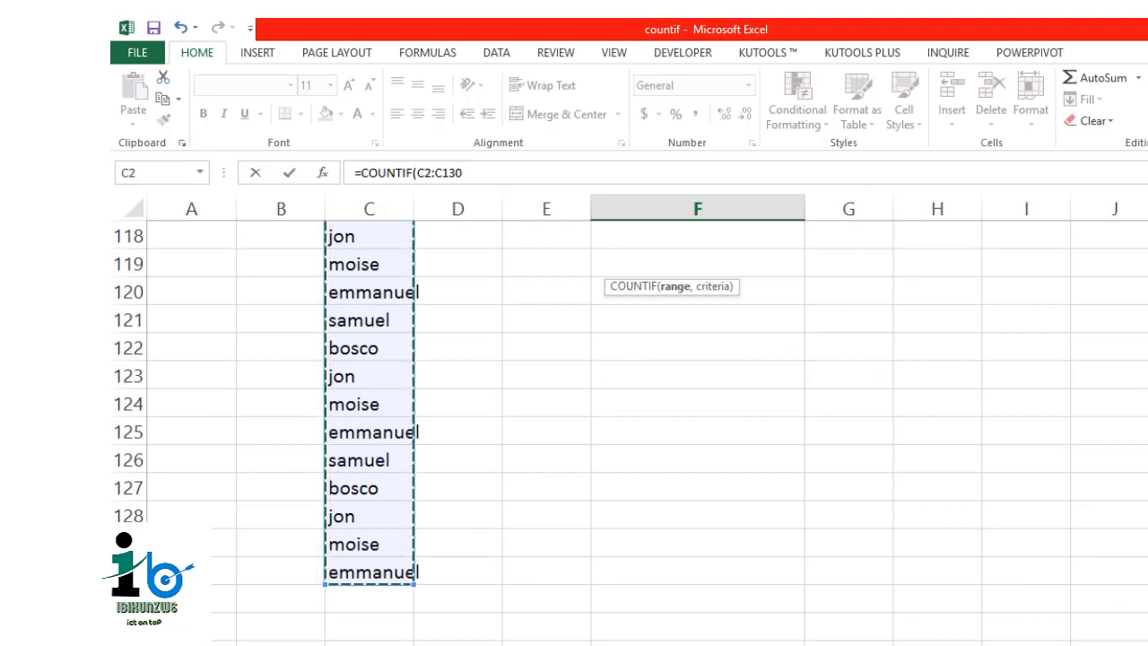
scroll(416, 640, up, 20)
scroll(416, 641, up, 15)
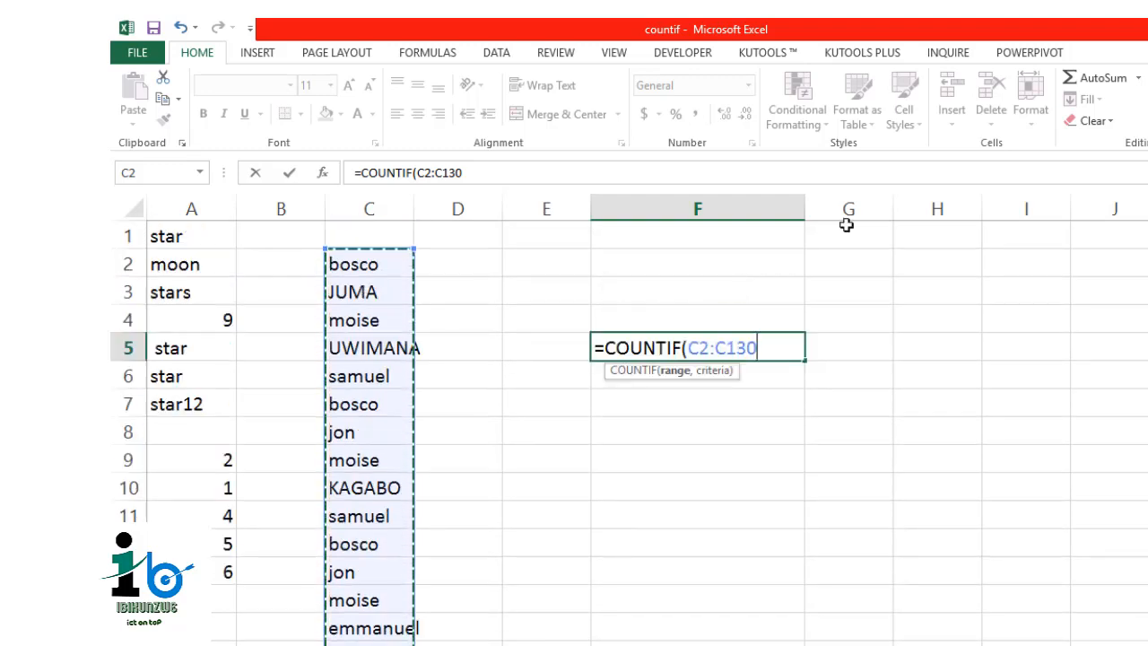
- Add the first name from C2, in uppercase and quotation marks, as the COUNTIF criterion in F5 and enter the formula
click(487, 173)
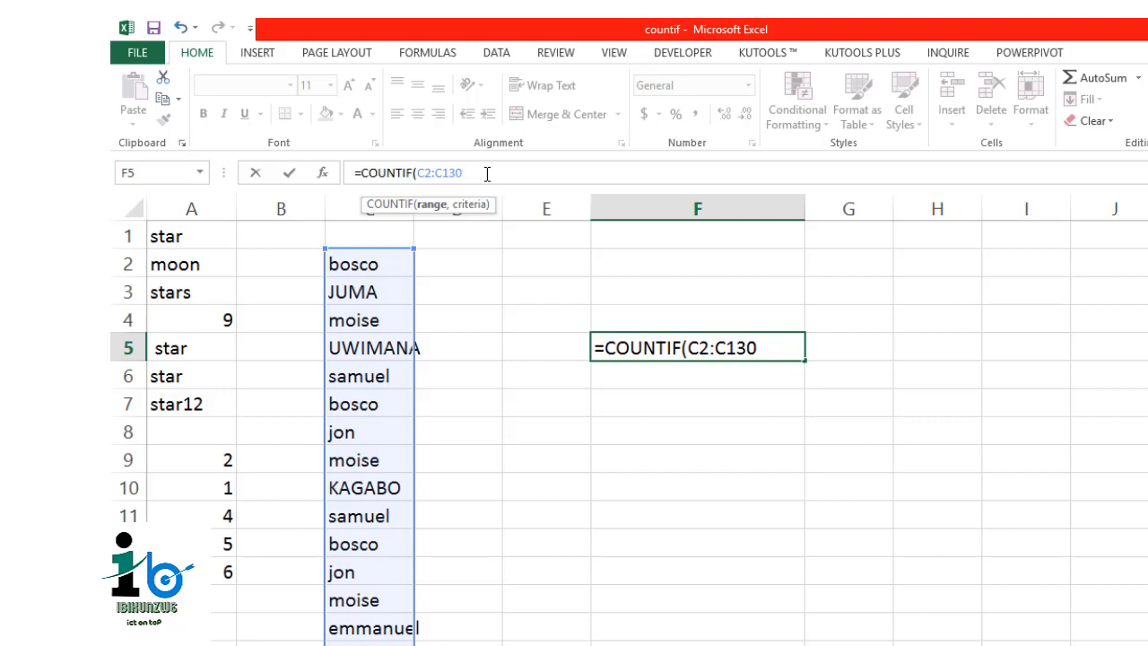
text(,)
text("")
click(771, 346)
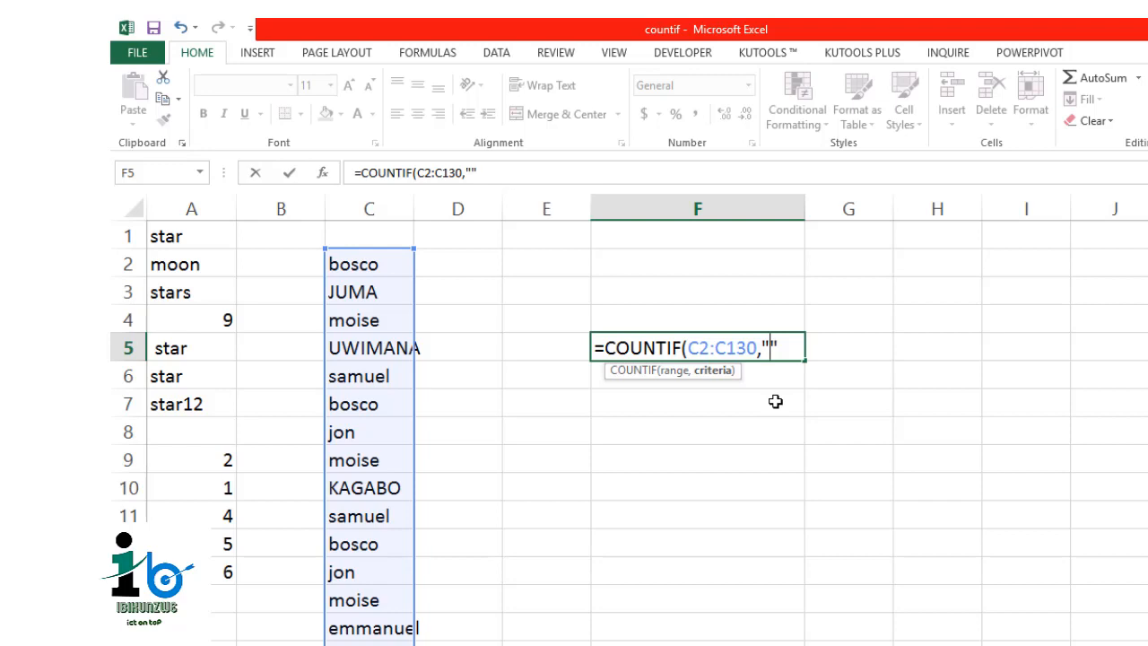
text(BOSCO)
key(Return)
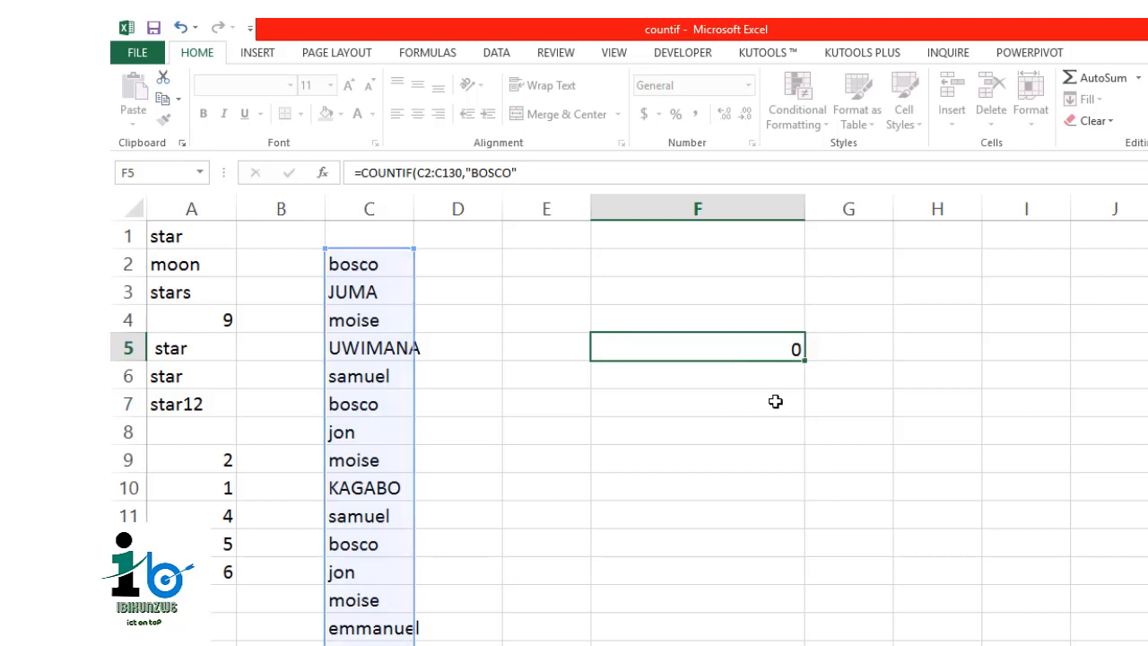
- Replace the COUNTIF criterion in F5 with the name from C8, in uppercase within the quotation marks, and enter the formula
click(793, 346)
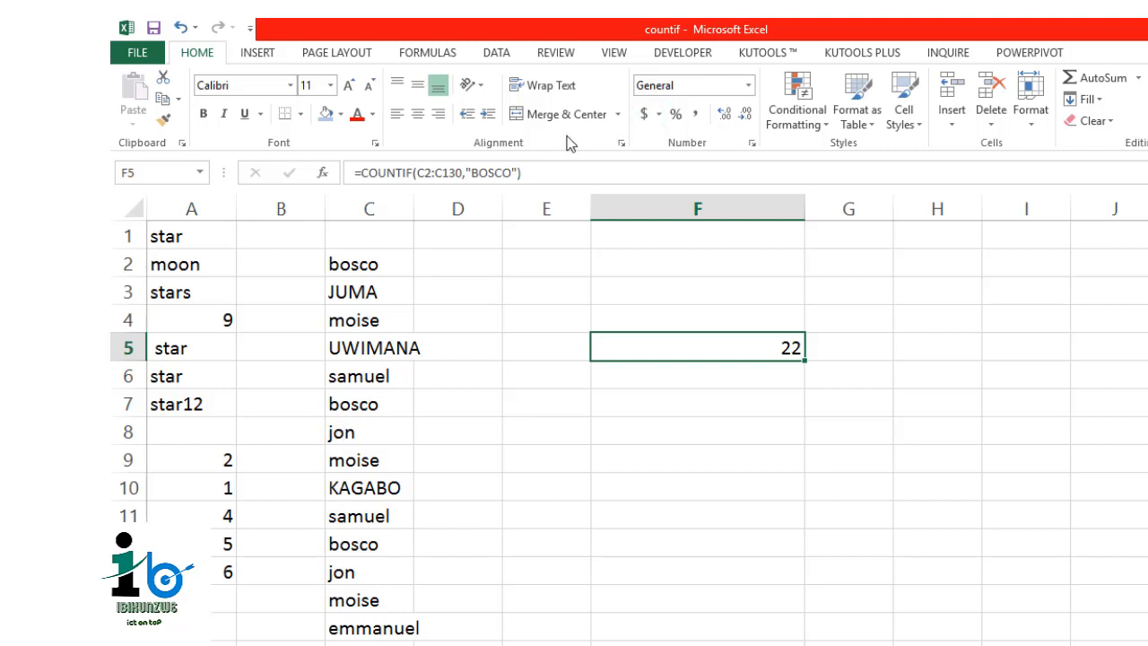
click(515, 172)
drag(512, 172, 474, 175)
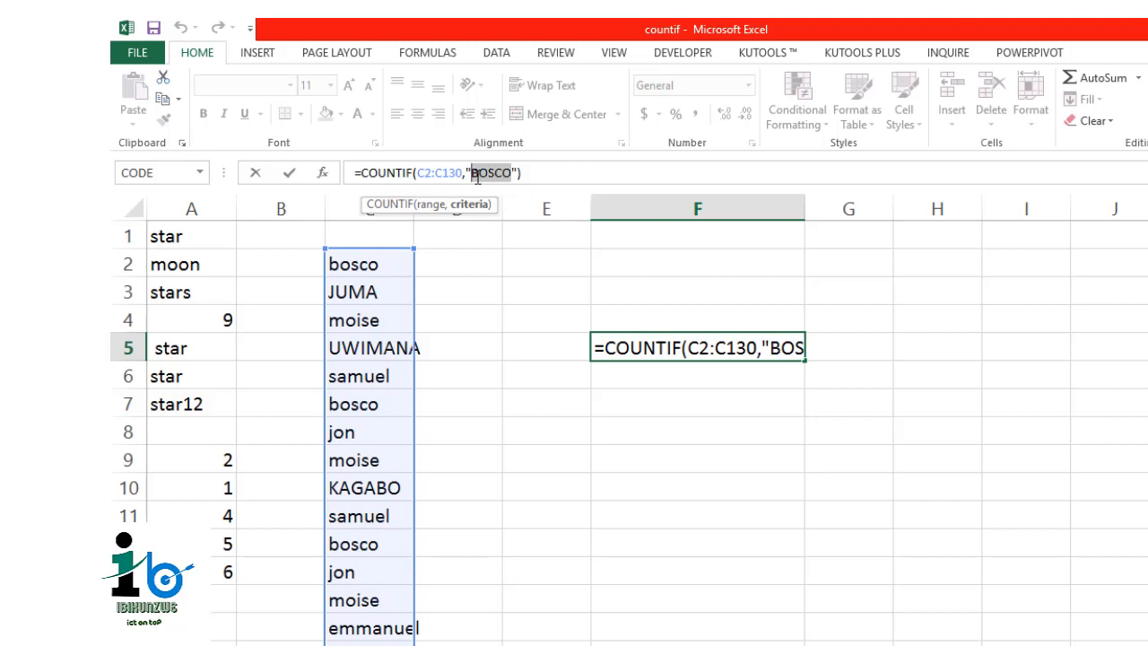
text(JON)
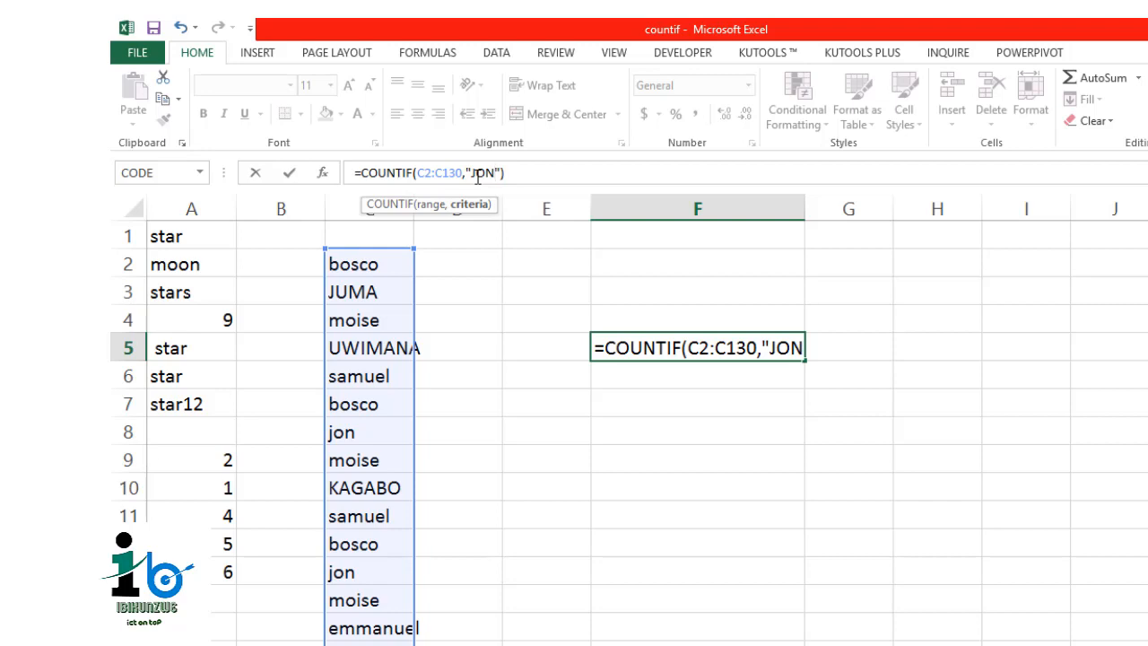
key(Return)
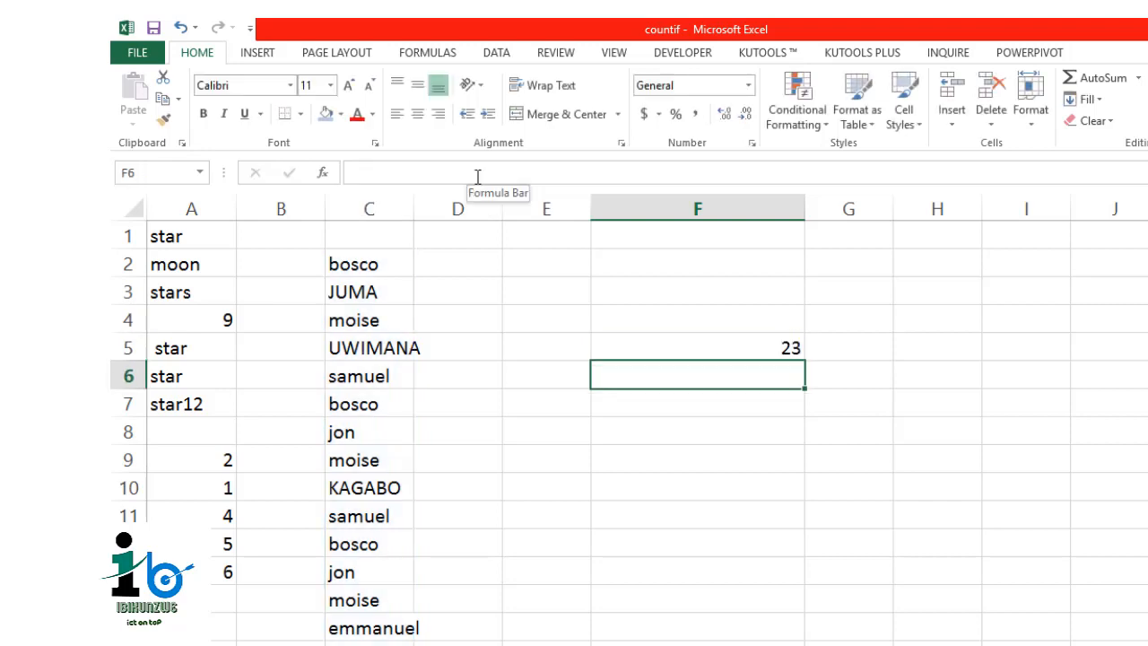
- Change the COUNTIF criterion in F5 to the uppercase name from C10, keeping the range C2:C130, and enter the formula
click(733, 350)
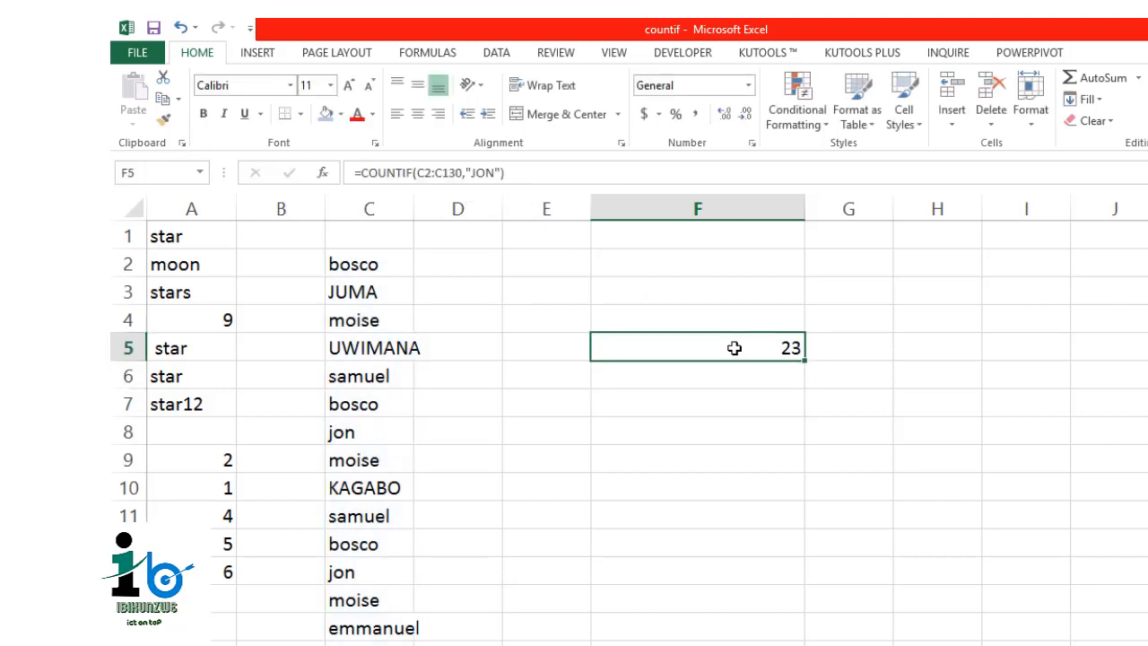
double_click(484, 172)
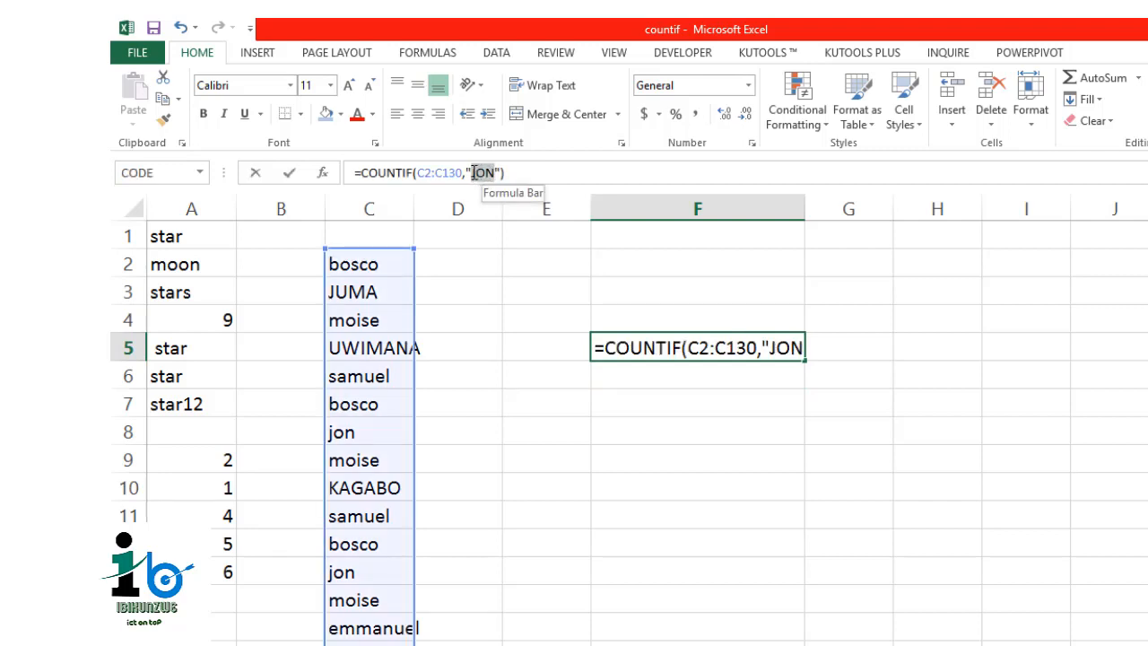
drag(472, 172, 488, 175)
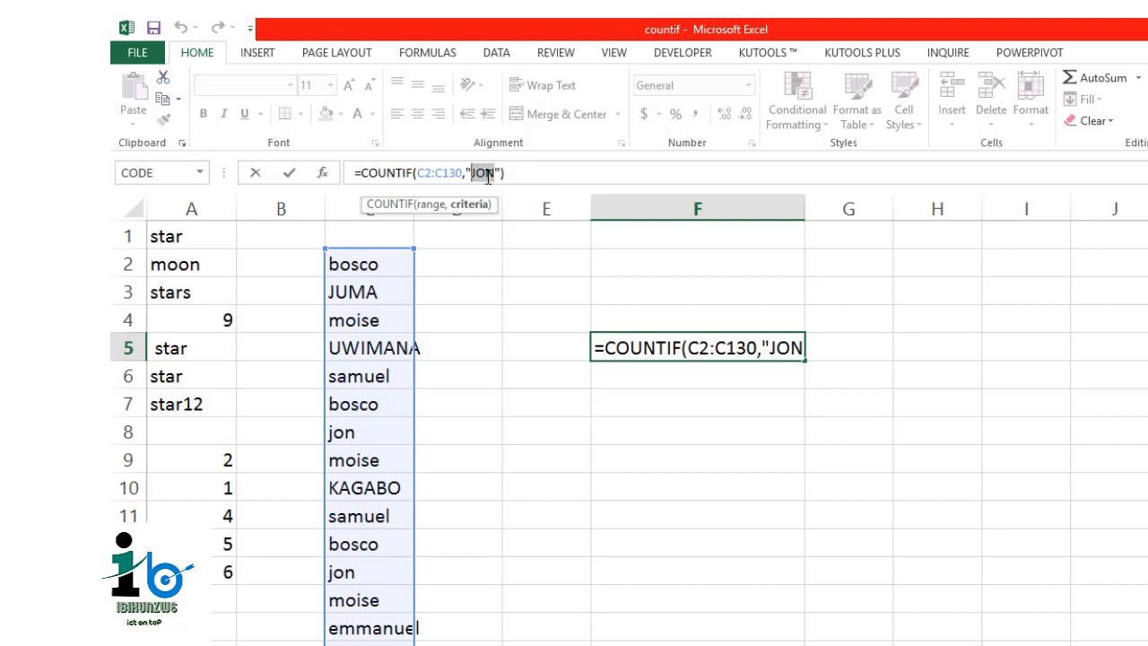
text(KAGABO)
key(Return)
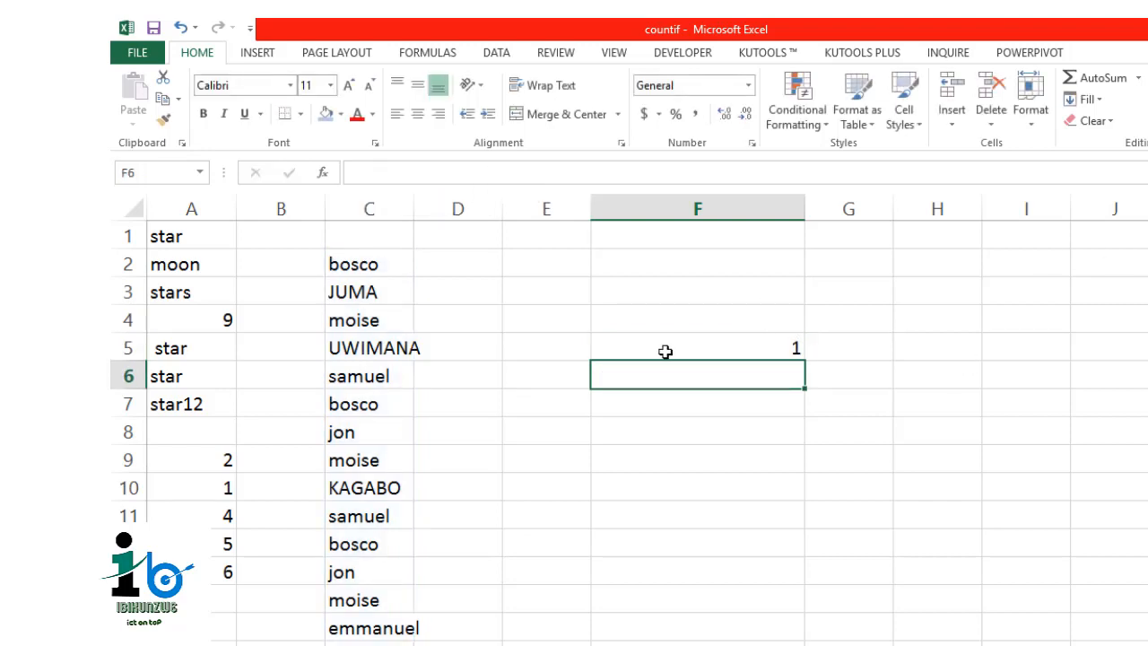
- Examine the name list in column C from C2 down past row 130 for further occurrences of the name in C10
drag(373, 267, 384, 517)
click(372, 489)
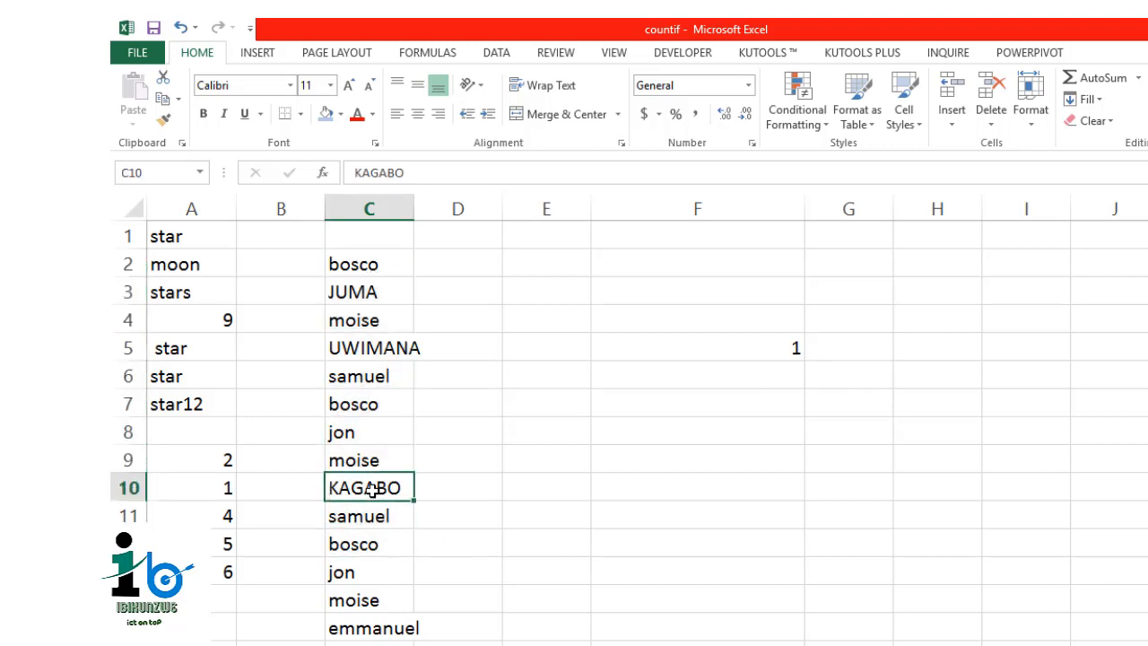
key(Down)
key(Down)
key(Down)
key(Down)
key(Down)
key(Down)
key(Down)
key(Down)
key(Down)
key(Down)
key(Down)
key(Down)
key(Down)
key(Down)
key(Down)
key(Down)
key(Down)
key(Down)
key(Down)
key(Down)
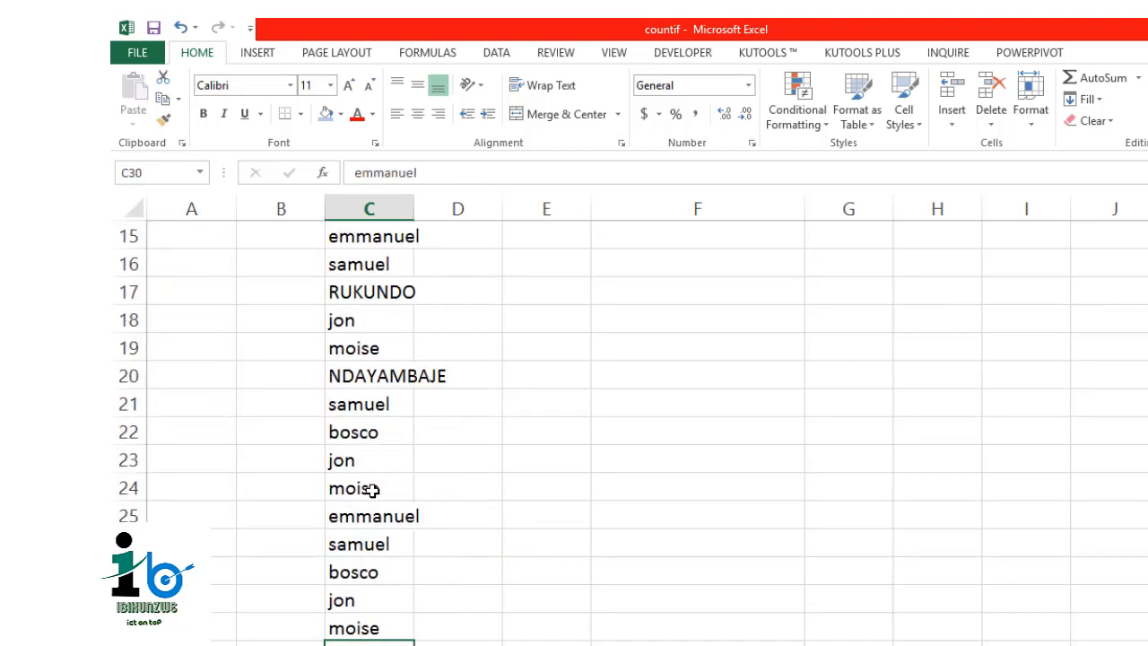
key(Down)
key(Down)
key(Down)
key(Down)
key(Down)
key(Down)
key(Down)
key(Down)
key(Down)
key(Down)
key(Down)
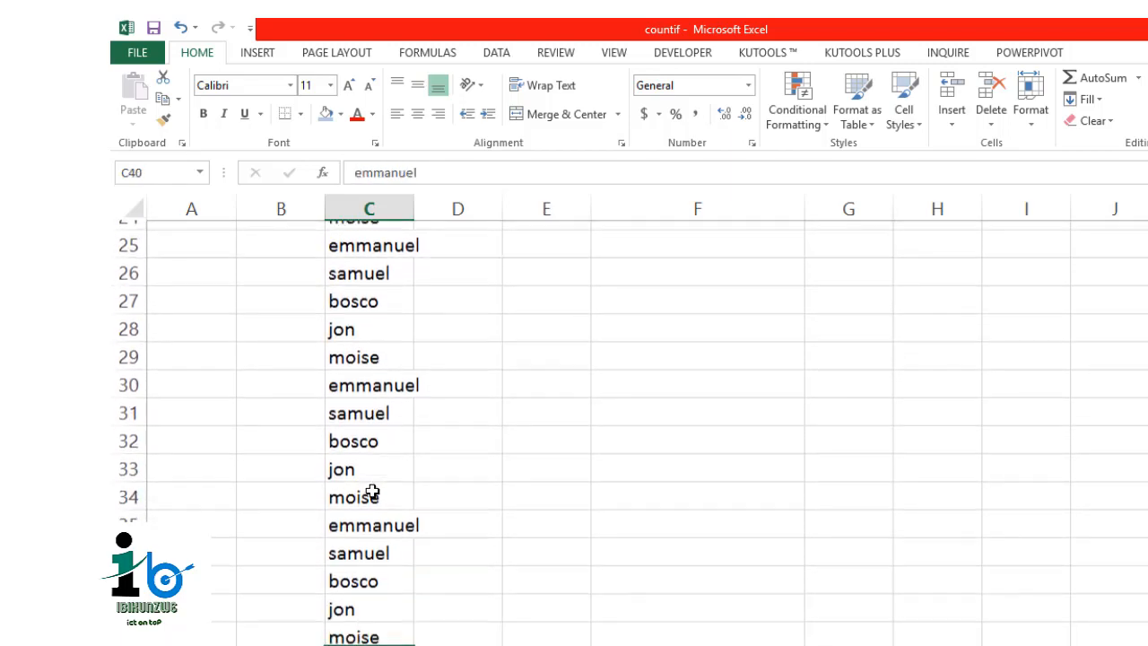
key(Down)
key(Down)
key(Down)
key(Down)
key(Down)
key(Down)
key(Down)
key(Down)
key(Down)
key(Down)
key(Down)
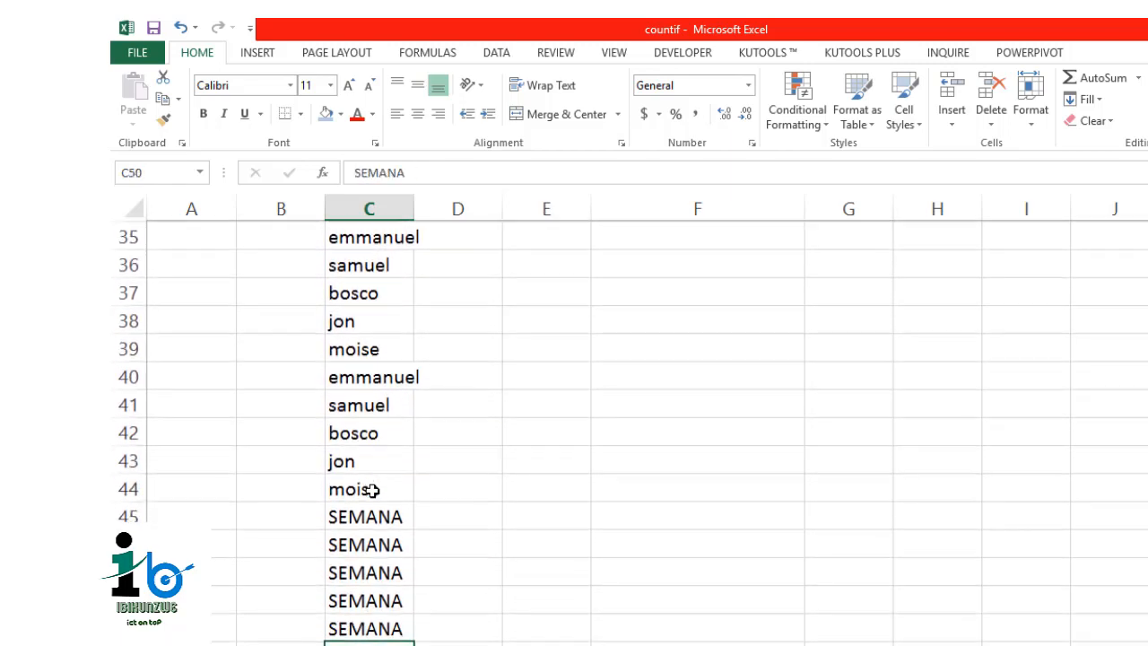
key(Down)
key(Down)
key(Down)
key(Down)
key(Down)
key(Down)
key(Down)
key(Down)
key(Down)
key(Down)
key(Down)
key(Down)
key(Down)
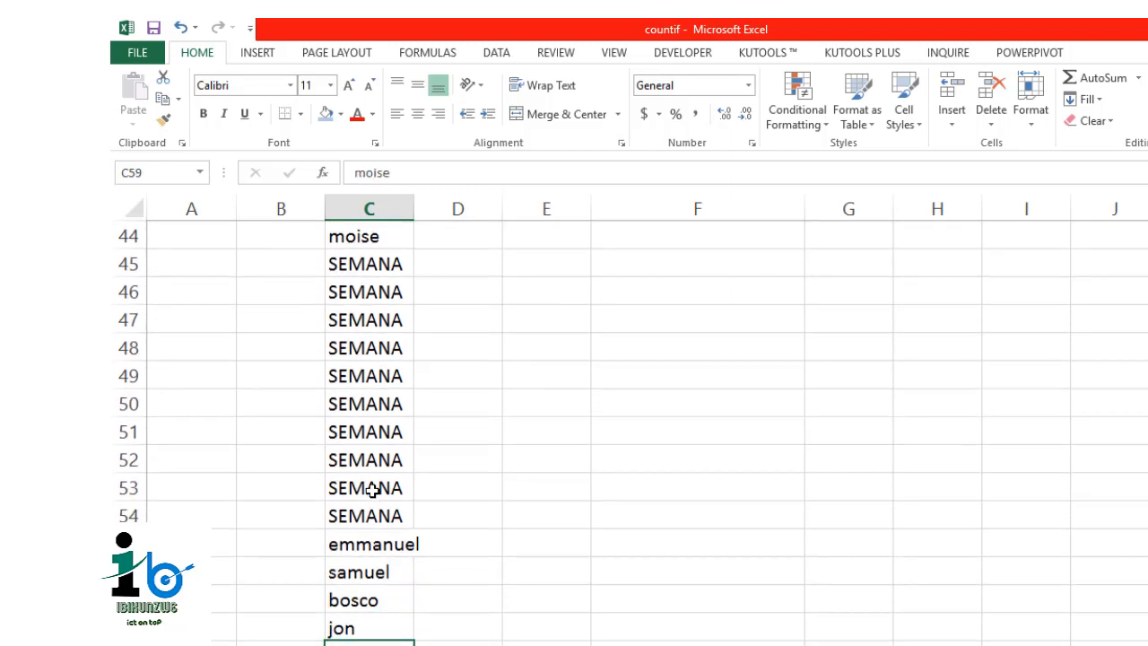
key(Down)
key(Down)
key(Down)
key(Down)
key(Down)
key(Down)
key(Down)
key(Down)
key(Down)
key(Down)
key(Down)
key(Down)
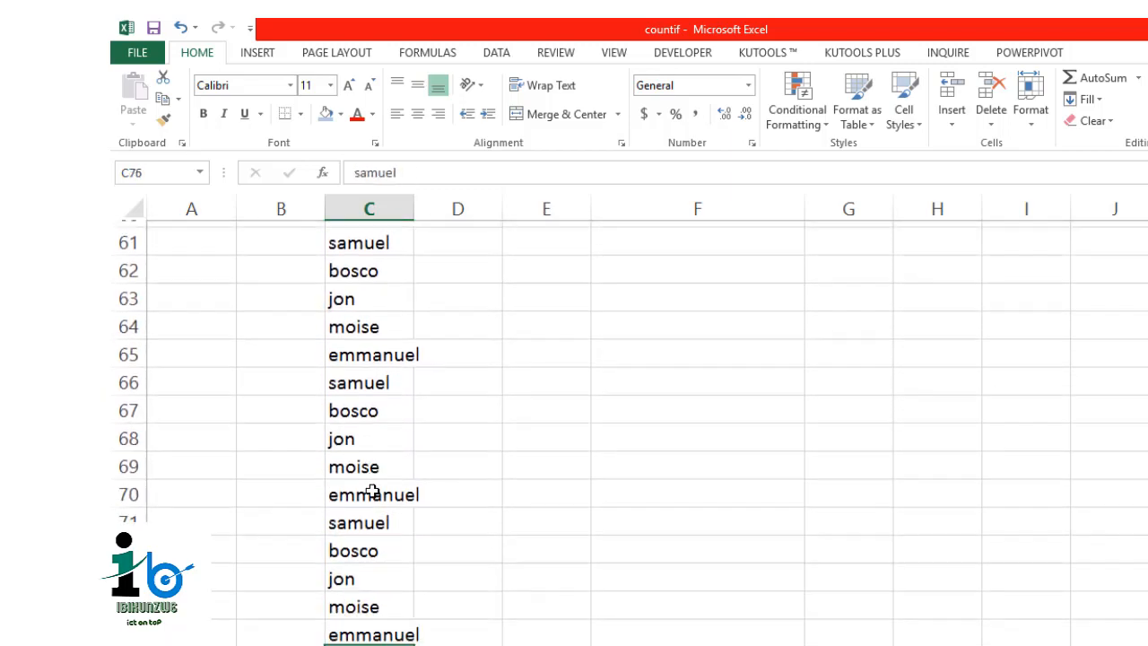
key(Down)
key(Down)
key(Down)
key(Down)
key(Down)
key(Down)
key(Down)
key(Down)
key(Down)
key(Down)
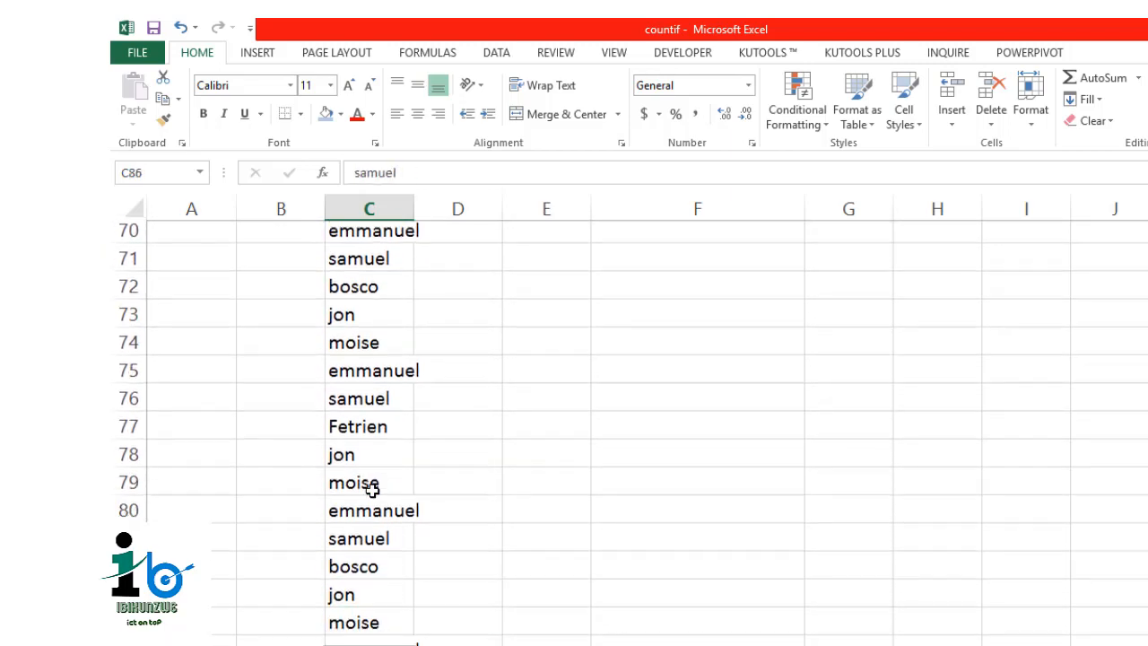
key(Down)
key(Down)
key(Down)
key(Down)
key(Down)
key(Down)
key(Down)
key(Down)
key(Down)
key(Down)
key(Down)
key(Down)
key(Down)
key(Down)
key(Down)
key(Down)
key(Down)
key(Down)
key(Down)
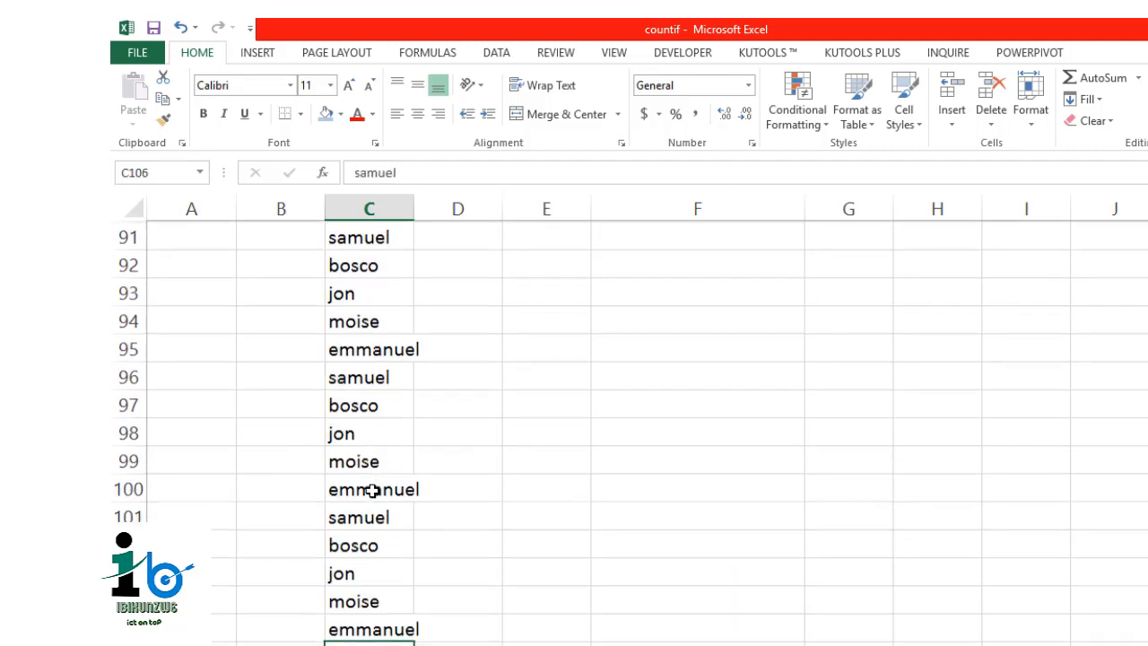
key(Down)
key(Down)
key(Down)
key(Down)
key(Down)
key(Down)
key(Down)
key(Down)
key(Down)
key(Down)
key(Down)
key(Down)
key(Down)
key(Down)
key(Down)
key(Down)
key(Down)
key(Down)
key(Down)
key(Down)
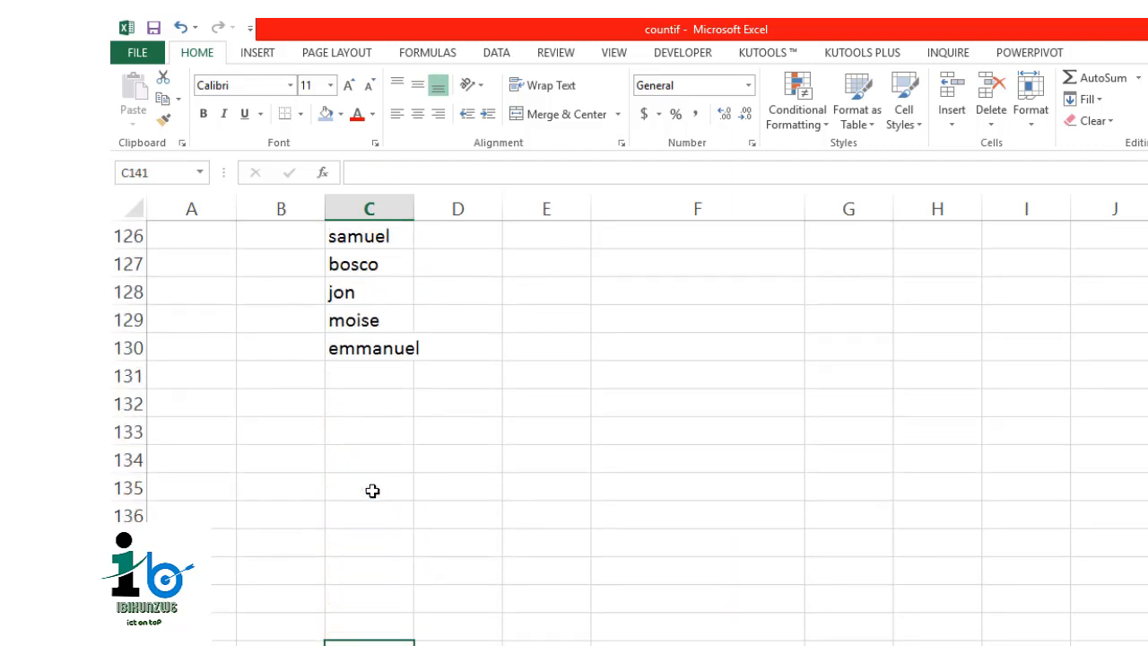
- Examine the names in column C from below the list's end back up to cell C1
key(Up)
key(Up)
key(Up)
key(Up)
key(Up)
key(Up)
key(Up)
key(Up)
key(Up)
key(Up)
key(Up)
key(Up)
key(Up)
key(Up)
key(Up)
key(Up)
key(Up)
key(Up)
key(Up)
key(Up)
key(Up)
key(Up)
key(Up)
key(Up)
key(Up)
key(Up)
key(Up)
key(Up)
key(Up)
key(Up)
key(Up)
key(Up)
key(Up)
key(Up)
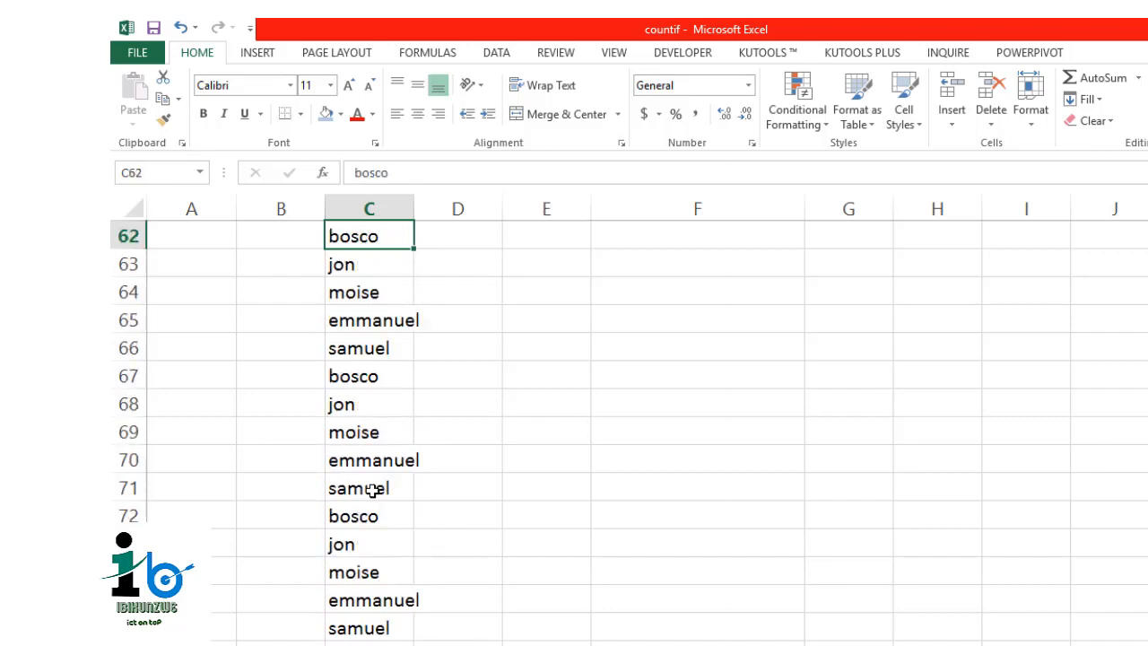
key(Up)
key(Up)
key(Up)
key(Up)
key(Up)
key(Up)
key(Up)
key(Up)
key(Up)
key(Up)
key(Up)
key(Up)
key(Up)
key(Up)
key(Up)
key(Up)
key(Up)
key(Up)
key(Up)
key(Up)
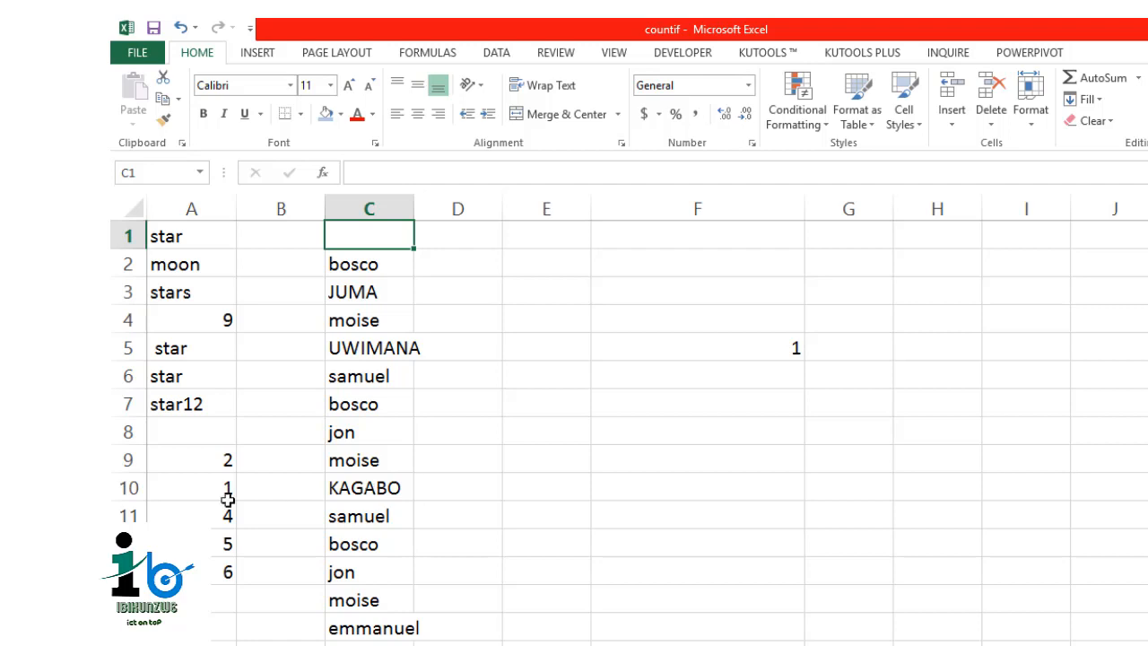
- Examine the uppercase names in column C from C3 down to row 48 and return to C1
click(352, 294)
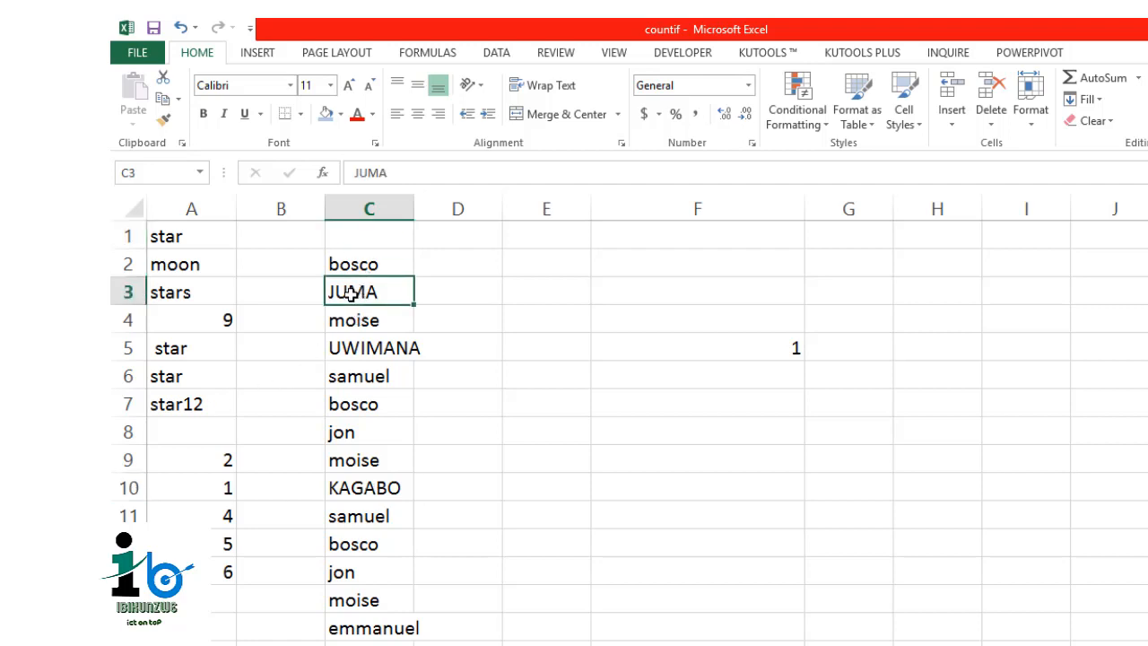
key(Down)
key(Down)
key(Down)
key(Down)
key(Down)
key(Down)
key(Down)
key(Down)
key(Down)
key(Down)
key(Down)
key(Down)
key(Down)
key(Down)
key(Down)
key(Down)
key(Down)
key(Down)
key(Down)
key(Down)
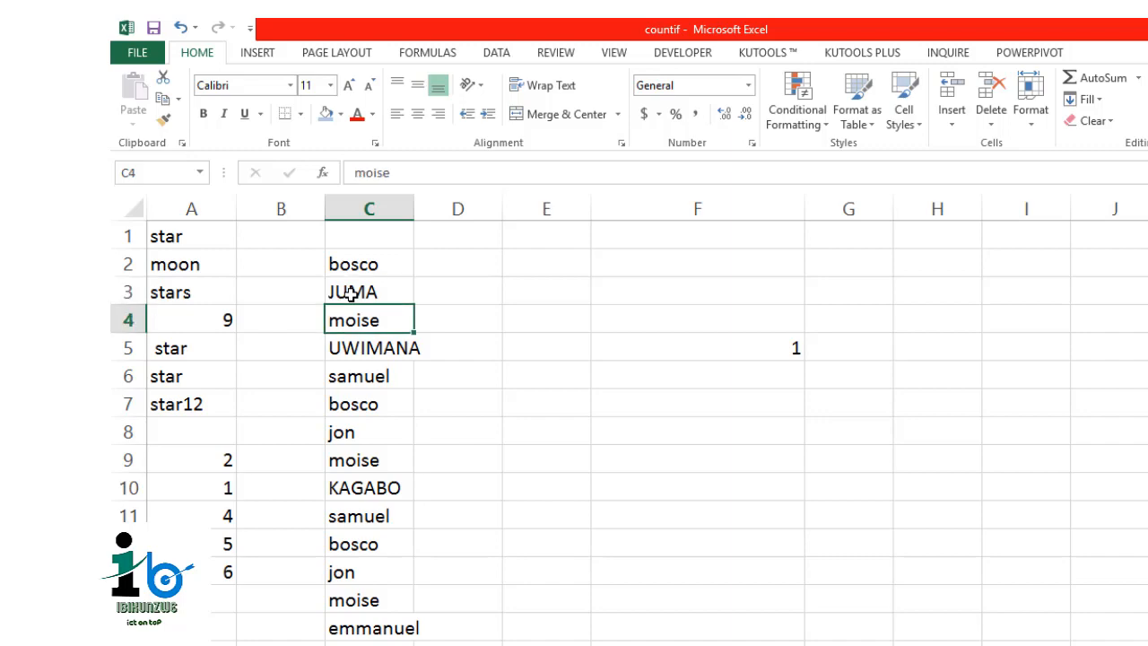
key(Down)
key(Down)
key(Down)
key(Down)
key(Down)
key(Down)
key(Down)
key(Down)
key(Down)
key(Down)
key(Down)
key(Down)
key(Down)
key(Down)
key(Down)
key(Down)
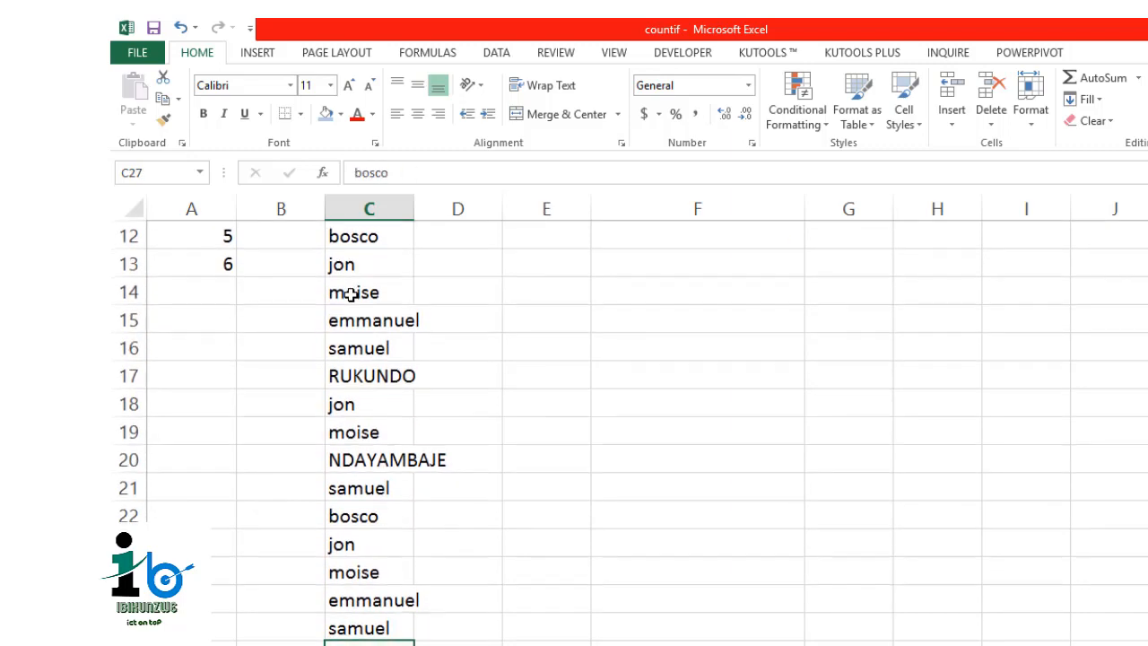
key(Down)
key(Down)
key(Down)
key(Down)
key(Down)
key(Down)
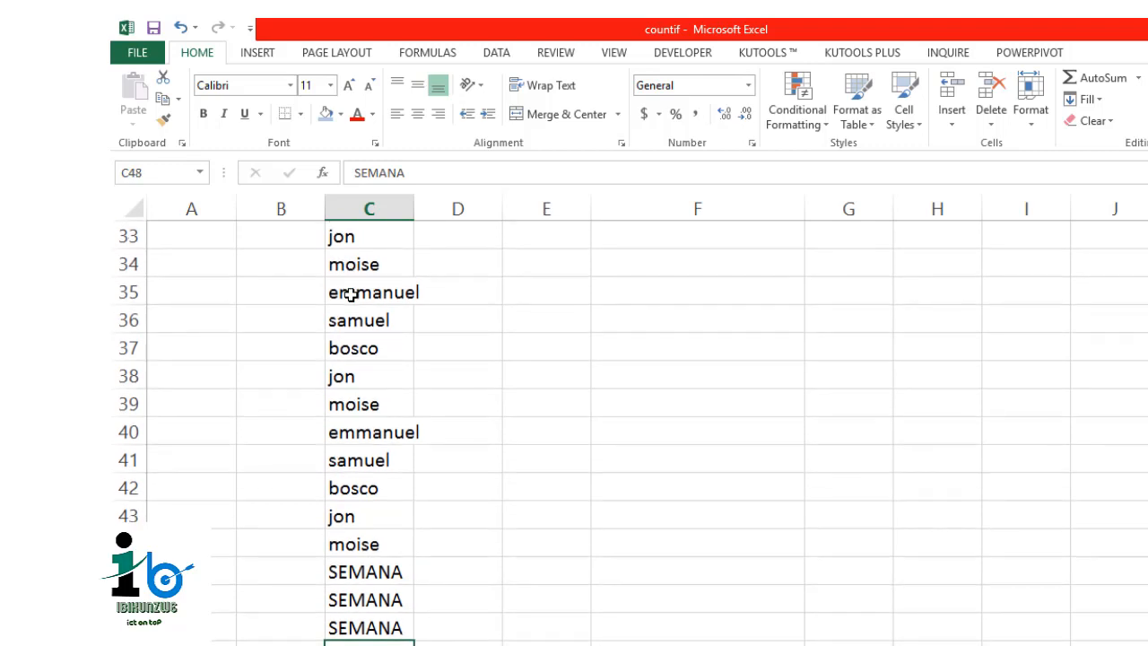
key(Up)
key(Up)
key(Up)
key(Up)
key(Up)
key(Up)
key(Up)
key(Up)
key(Up)
key(Up)
key(Up)
key(Up)
key(Up)
key(Up)
key(Up)
key(Up)
key(Up)
key(Up)
key(Up)
key(Up)
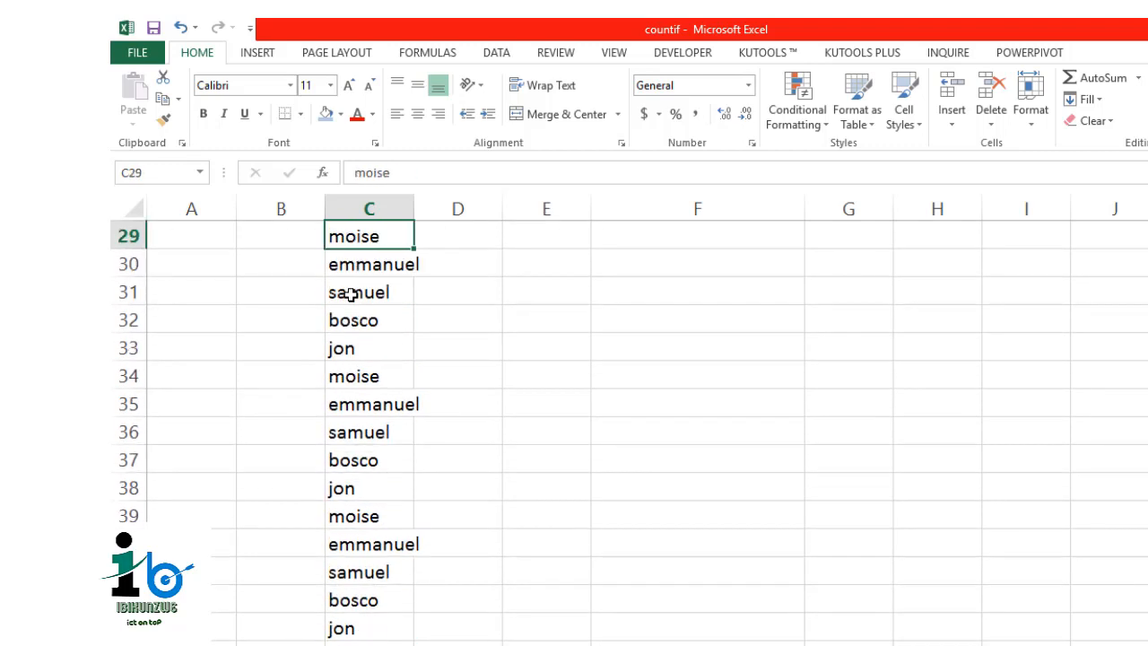
key(Up)
key(Up)
key(Up)
key(Up)
key(Up)
key(Up)
key(Up)
key(Up)
key(Up)
key(Up)
key(Up)
key(Up)
key(Up)
key(Up)
key(Up)
key(Up)
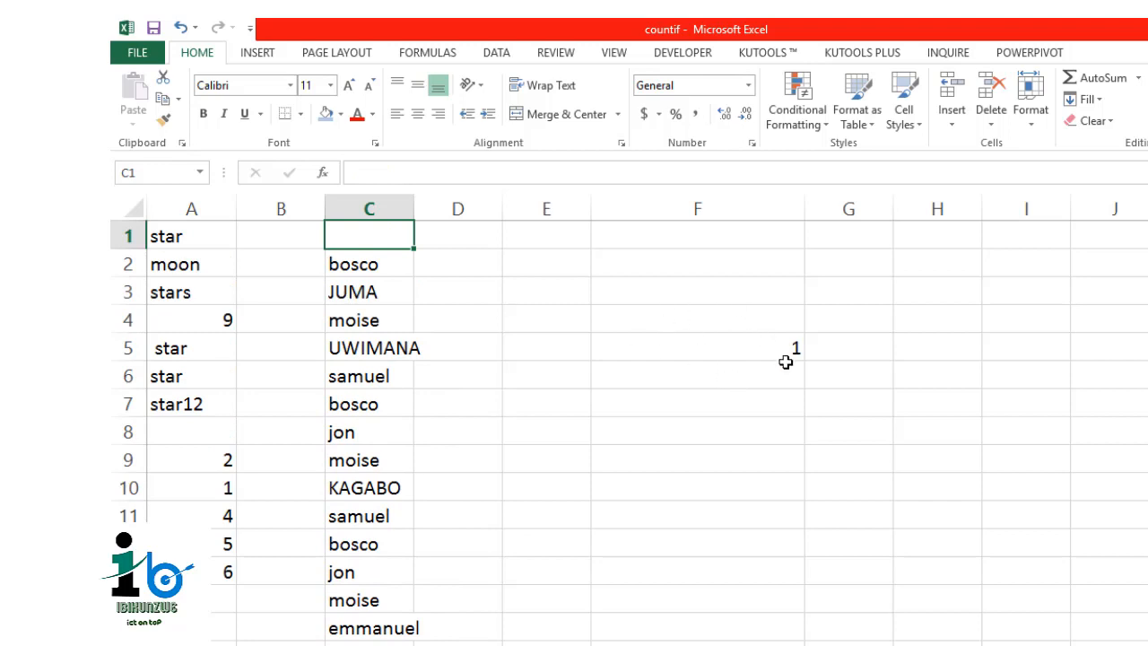
- Replace the COUNTIF criterion in F5 with the uppercase name from C45, keeping the quotation marks, and enter the formula
click(763, 349)
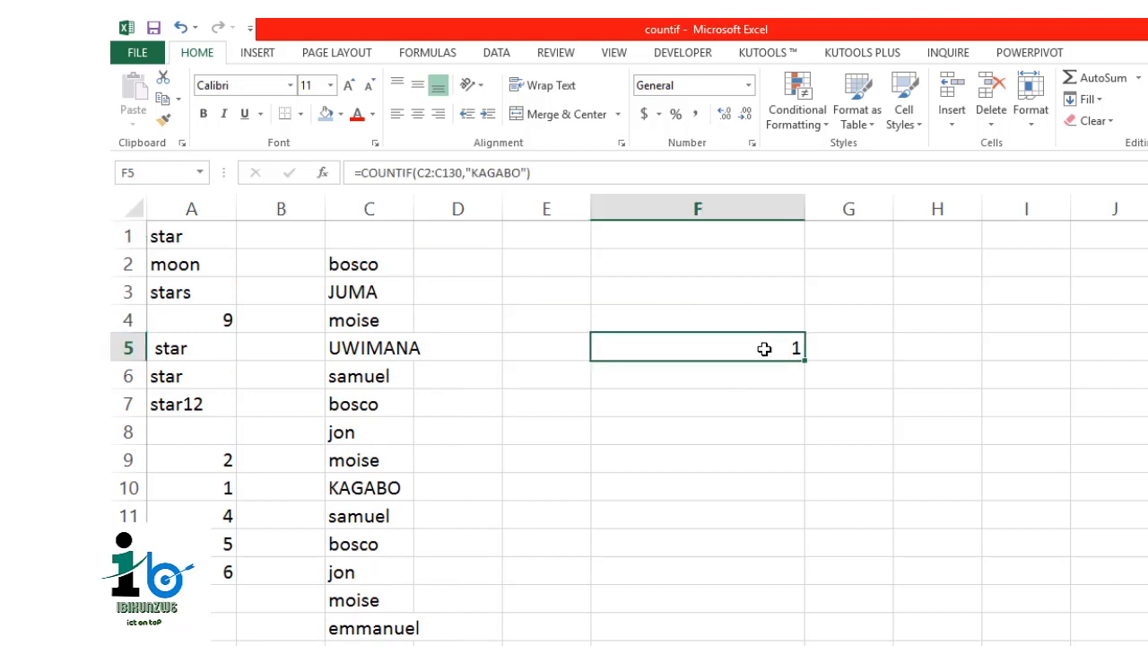
click(514, 173)
drag(521, 173, 472, 172)
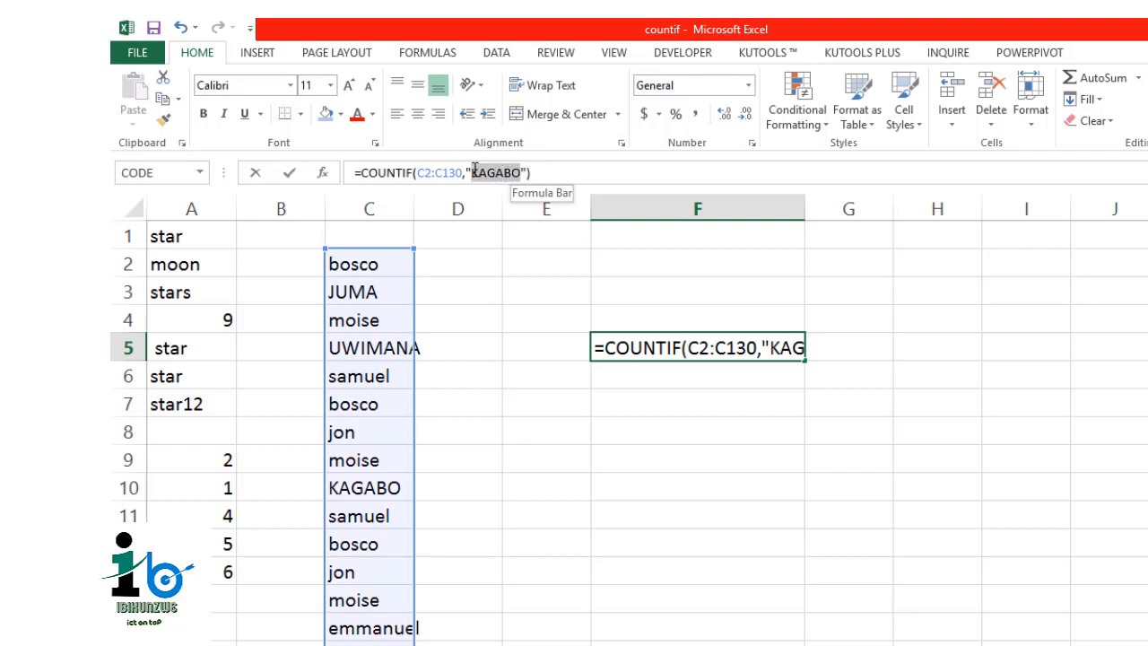
text(SEMANA)
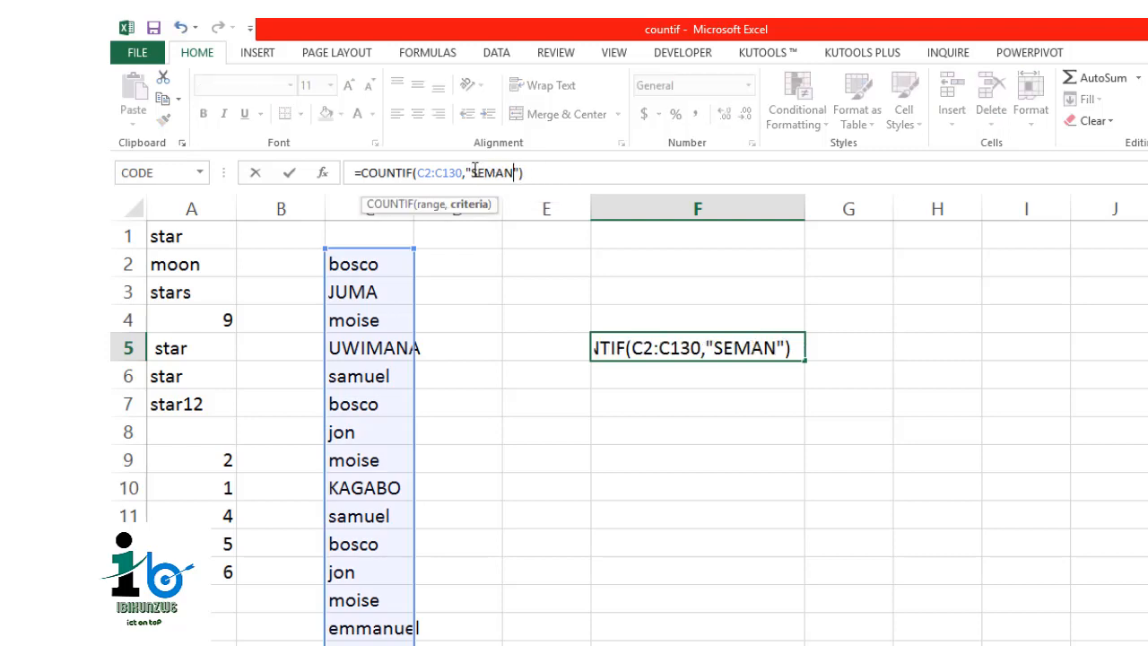
key(Return)
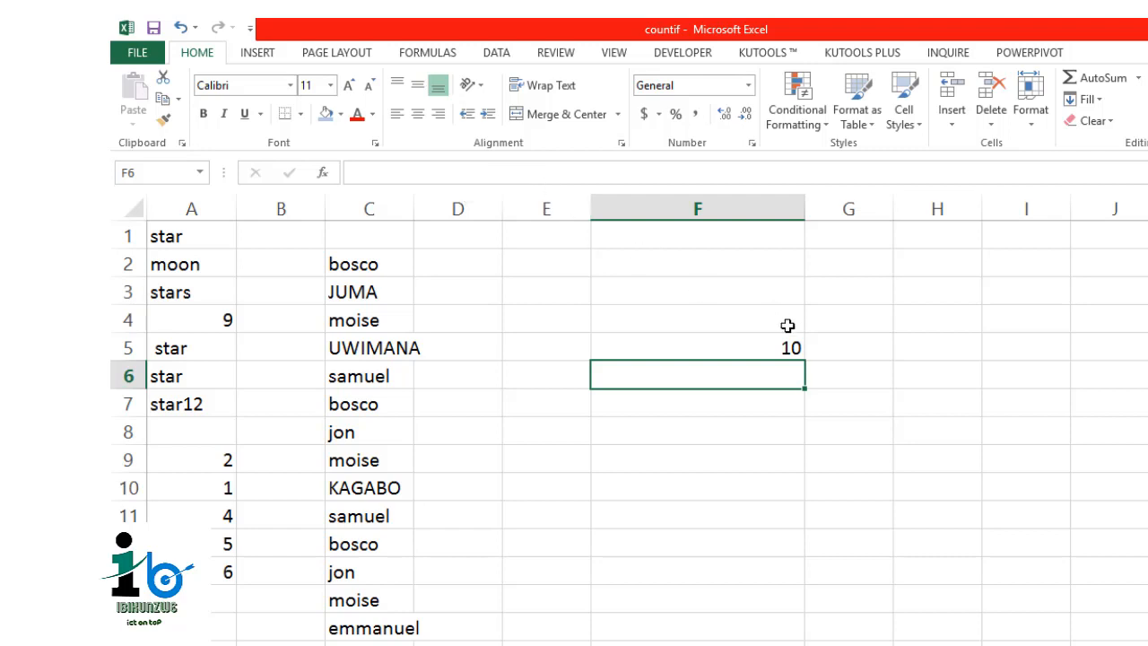
- Delete the quoted name criterion from the COUNTIF formula in F5, keeping the range C2:C130 and the comma
click(769, 348)
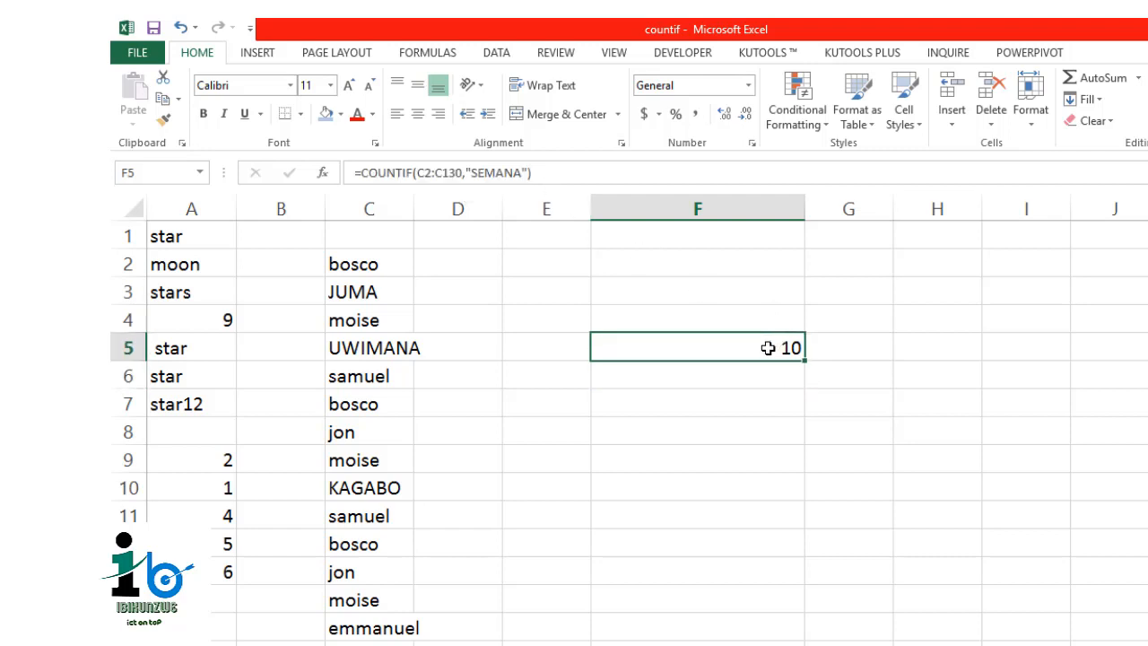
click(524, 173)
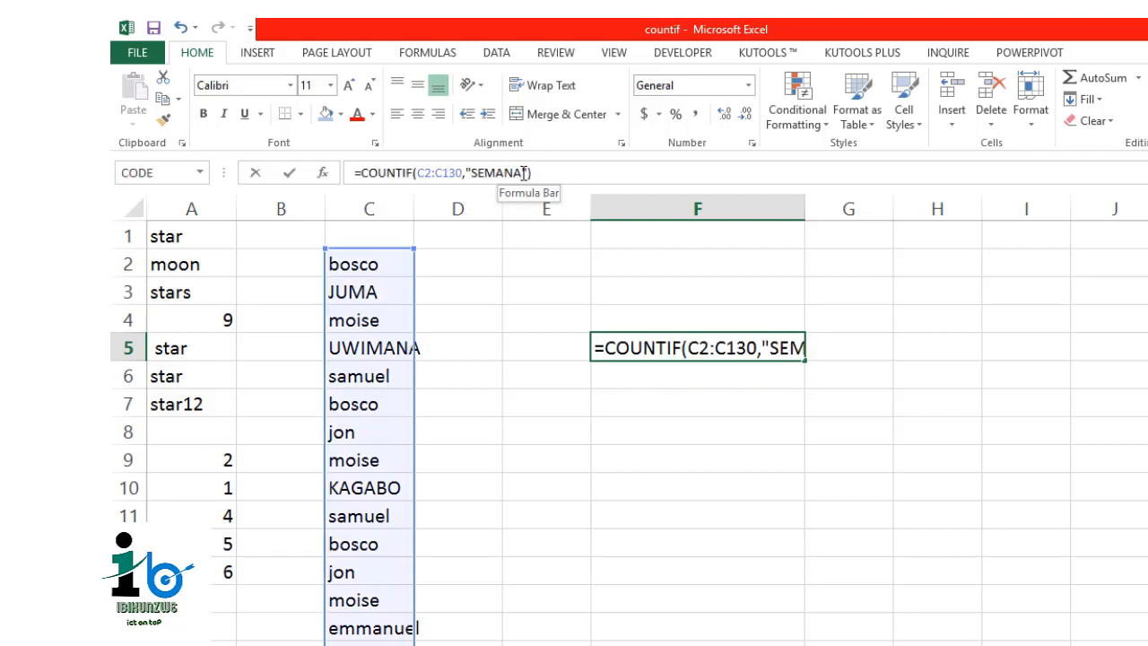
drag(530, 173, 466, 172)
key(BackSpace)
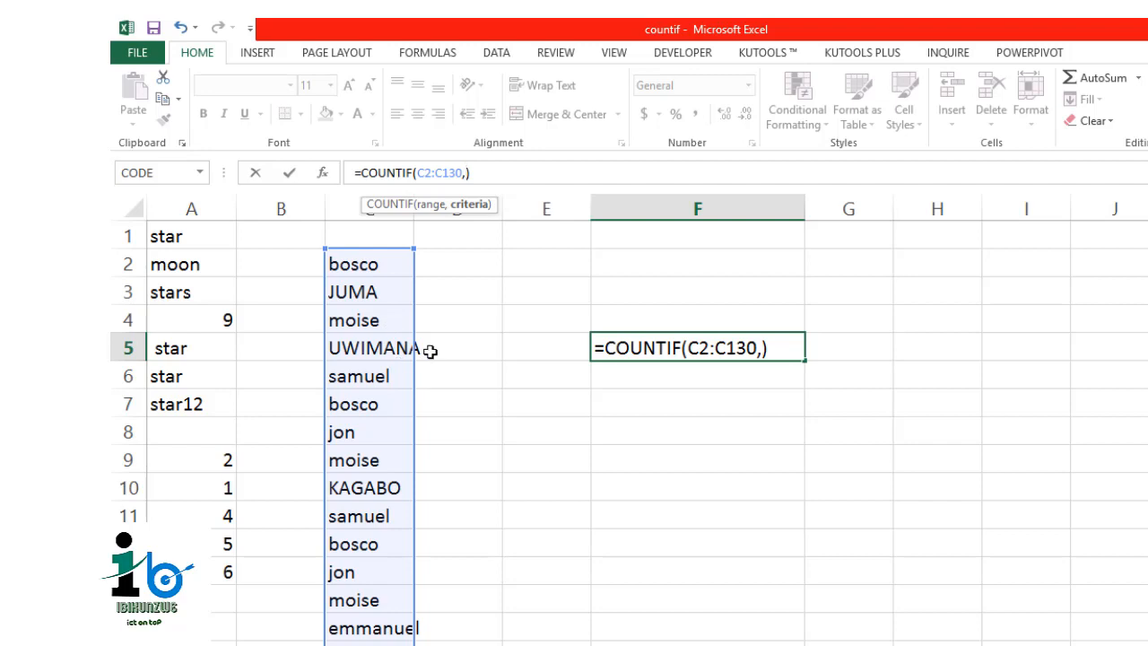
- Try cell C2, the whole column C and the whole row 2 in turn as F5's COUNTIF criterion, and clear it again
click(360, 265)
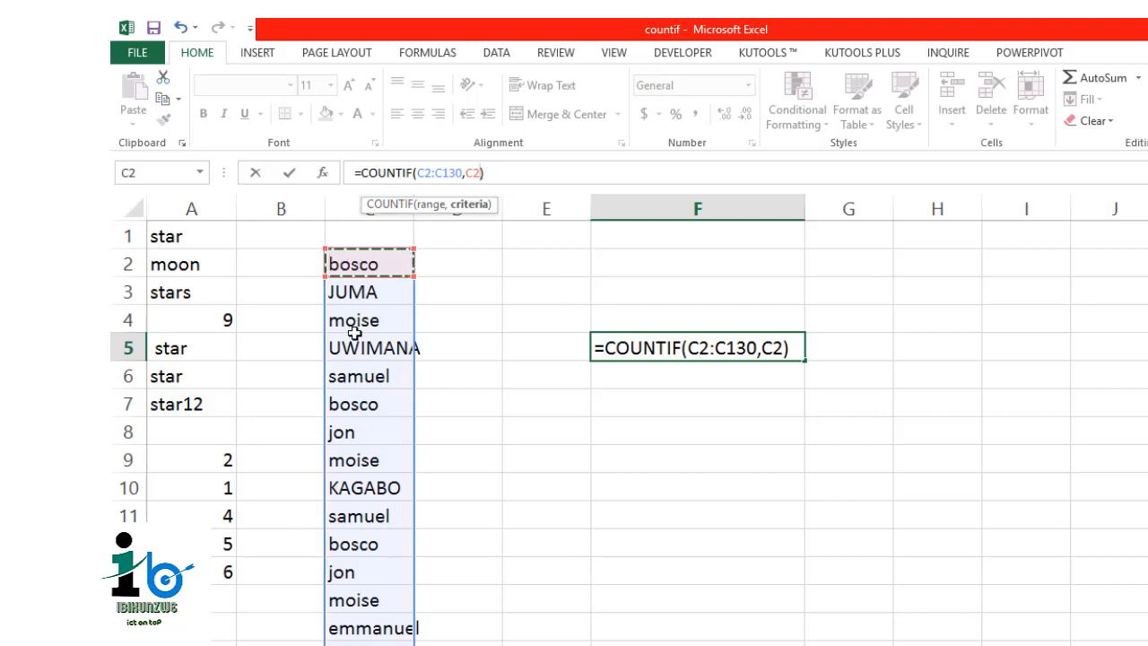
click(345, 207)
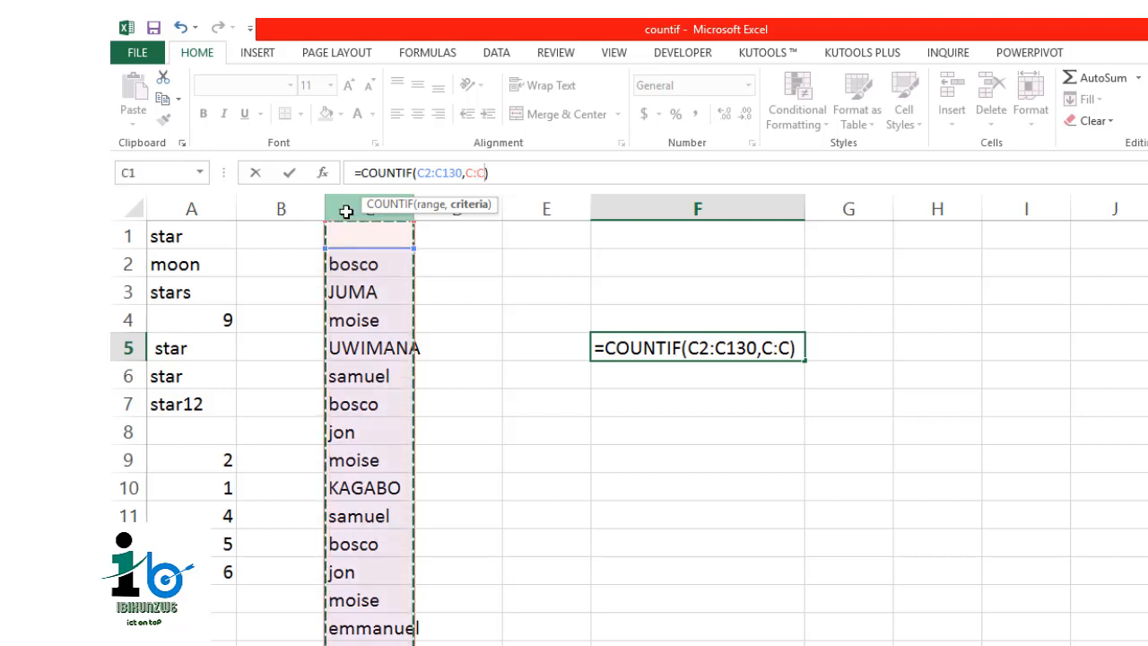
click(117, 263)
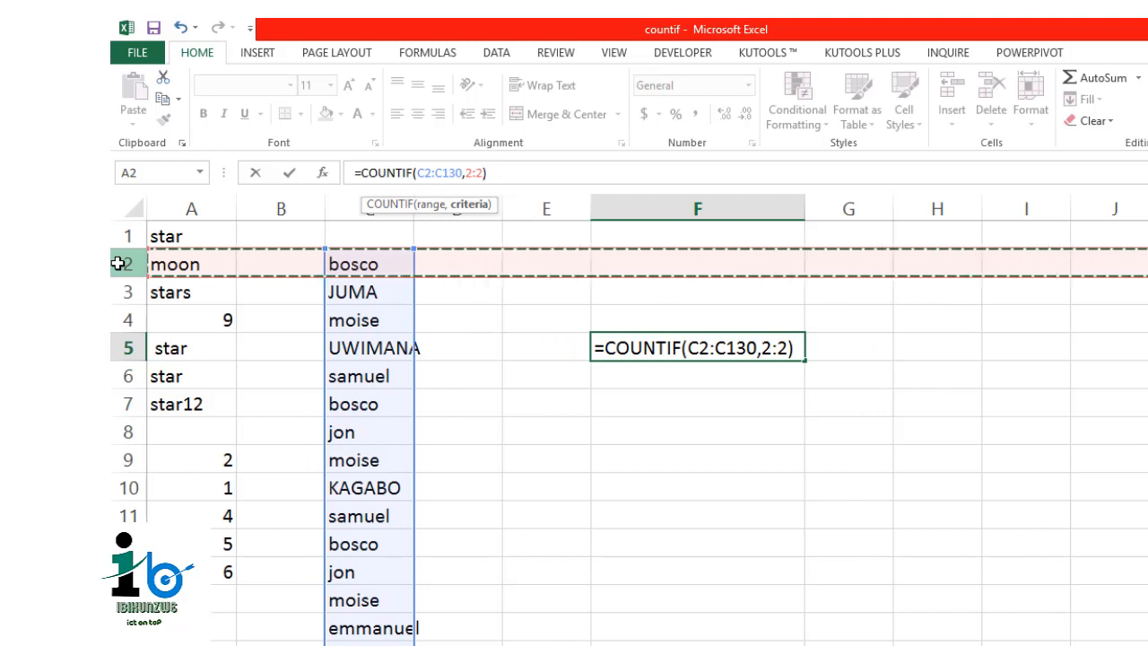
click(789, 348)
key(BackSpace)
key(BackSpace)
key(BackSpace)
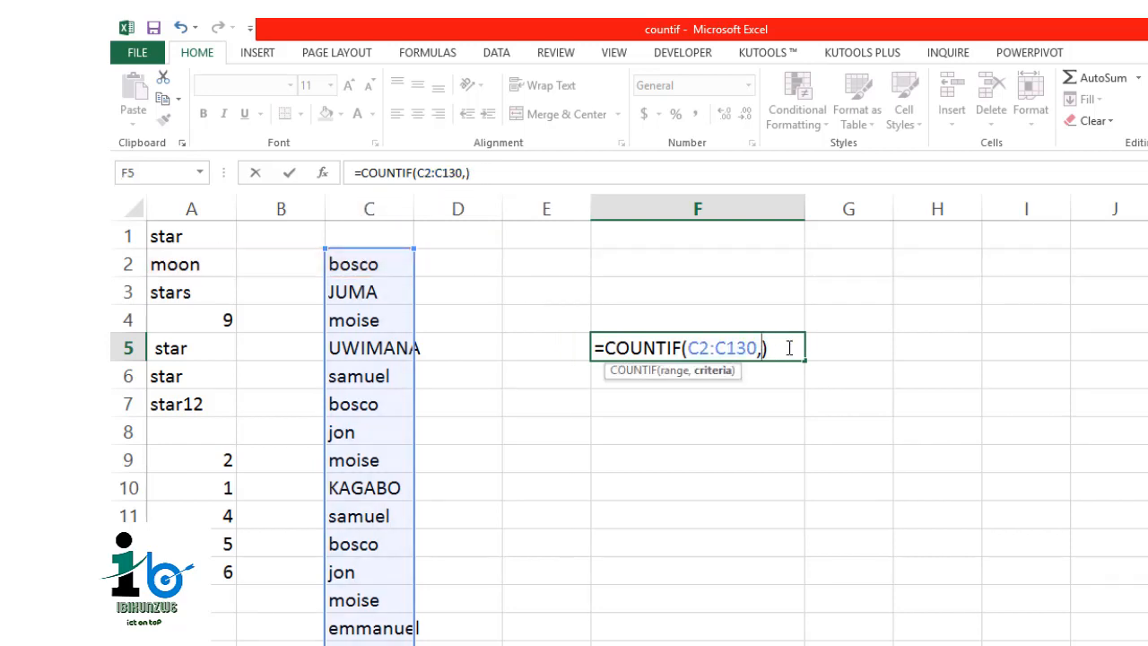
- Set the COUNTIF criterion in F5 to the cell reference C2, enter the formula and check it against cell C2
text(C2)
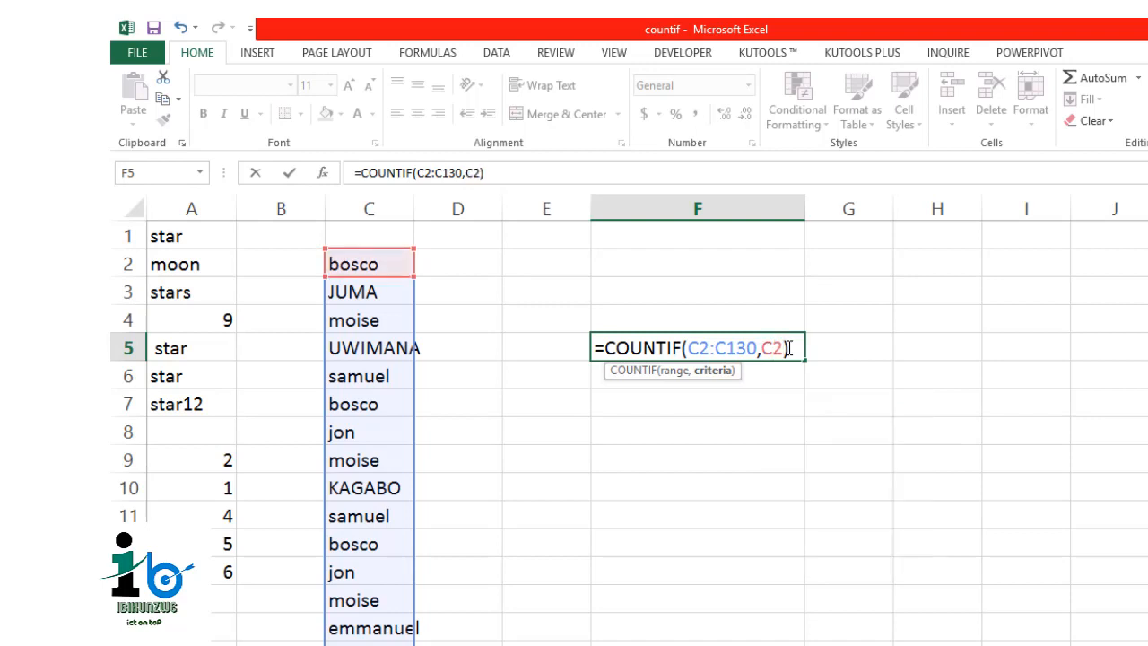
key(Return)
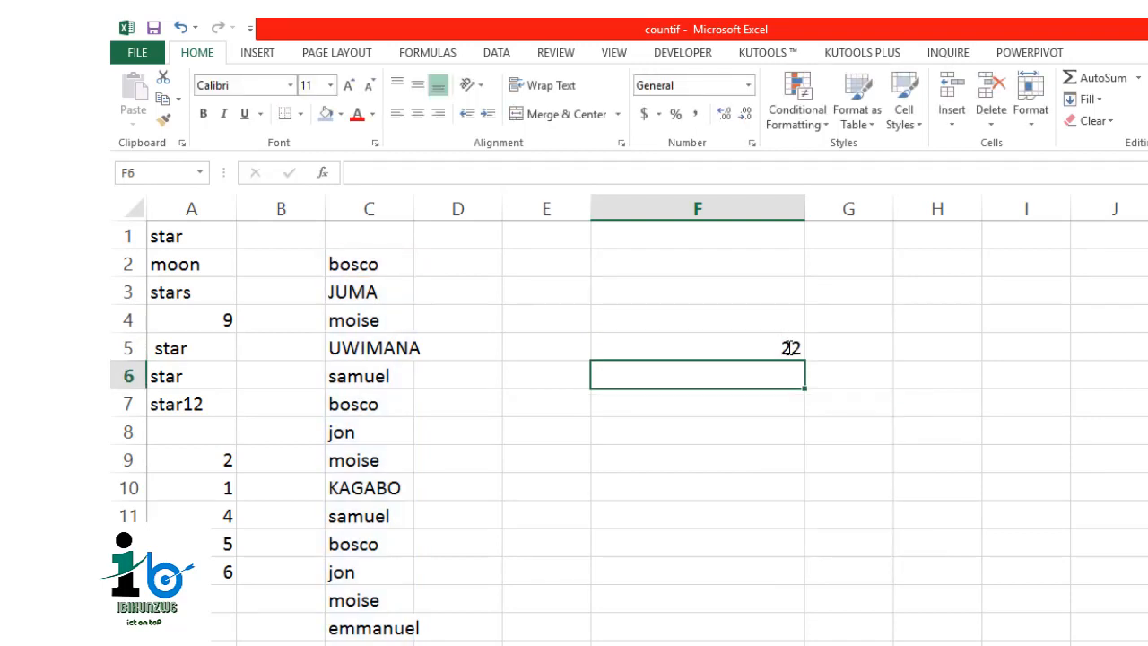
click(793, 347)
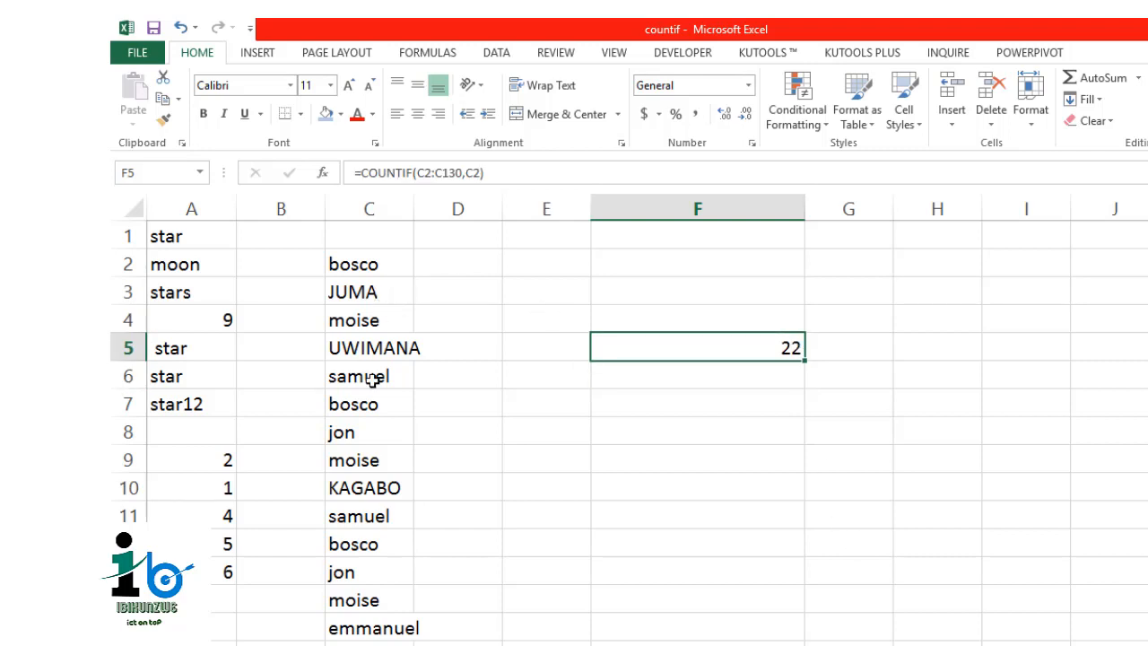
click(355, 264)
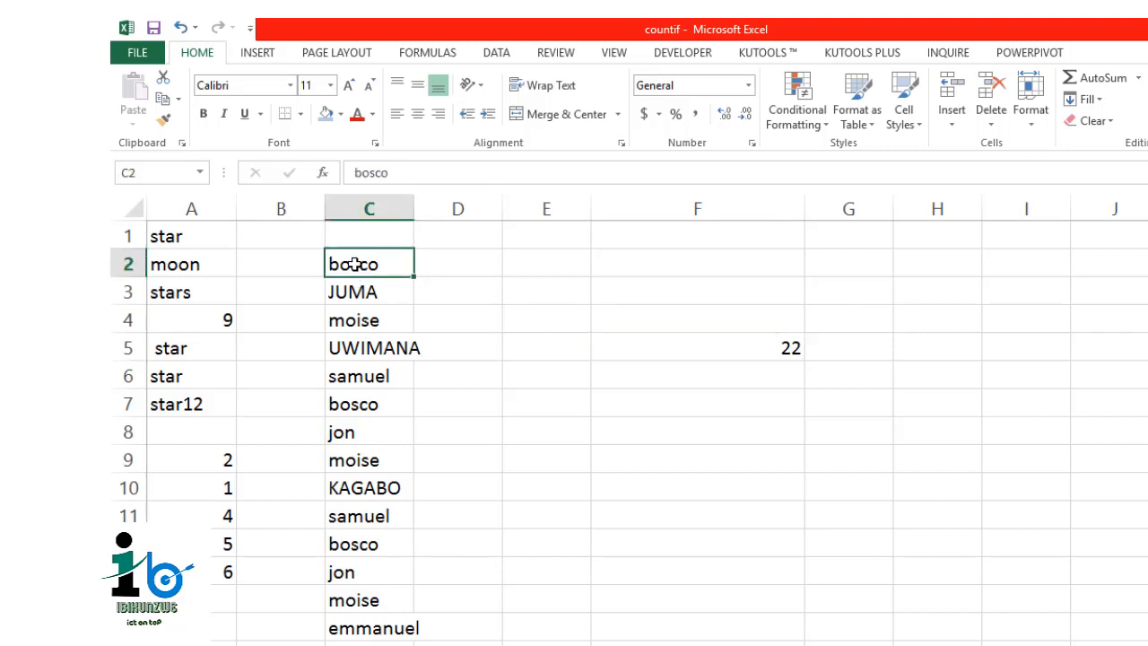
drag(359, 260, 382, 188)
mouse_move(382, 178)
mouse_down()
mouse_move(380, 193)
mouse_move(380, 178)
mouse_up()
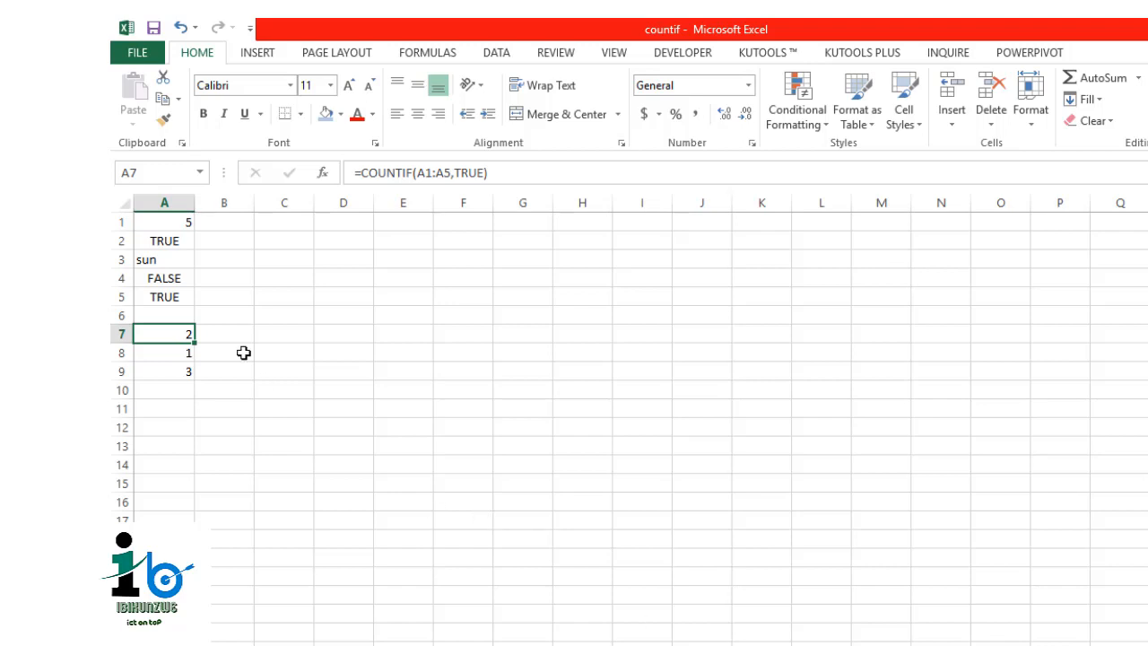
- Enter a pair of double quotation marks in cell E3 beside the sample data, then clear the cell
drag(159, 221, 182, 376)
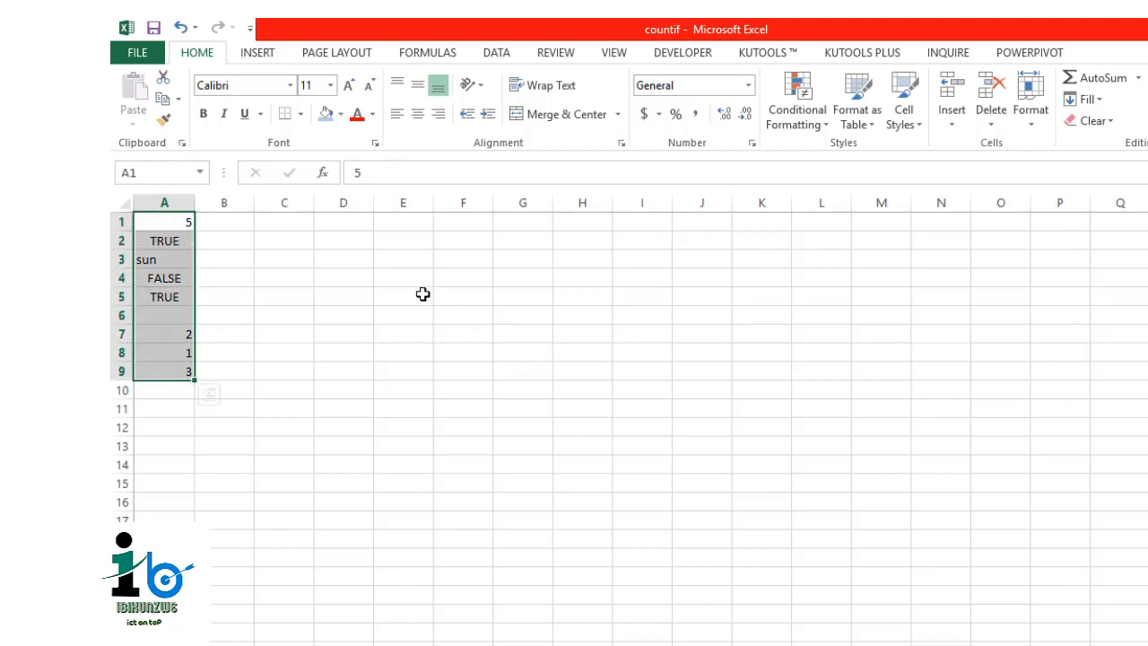
click(391, 260)
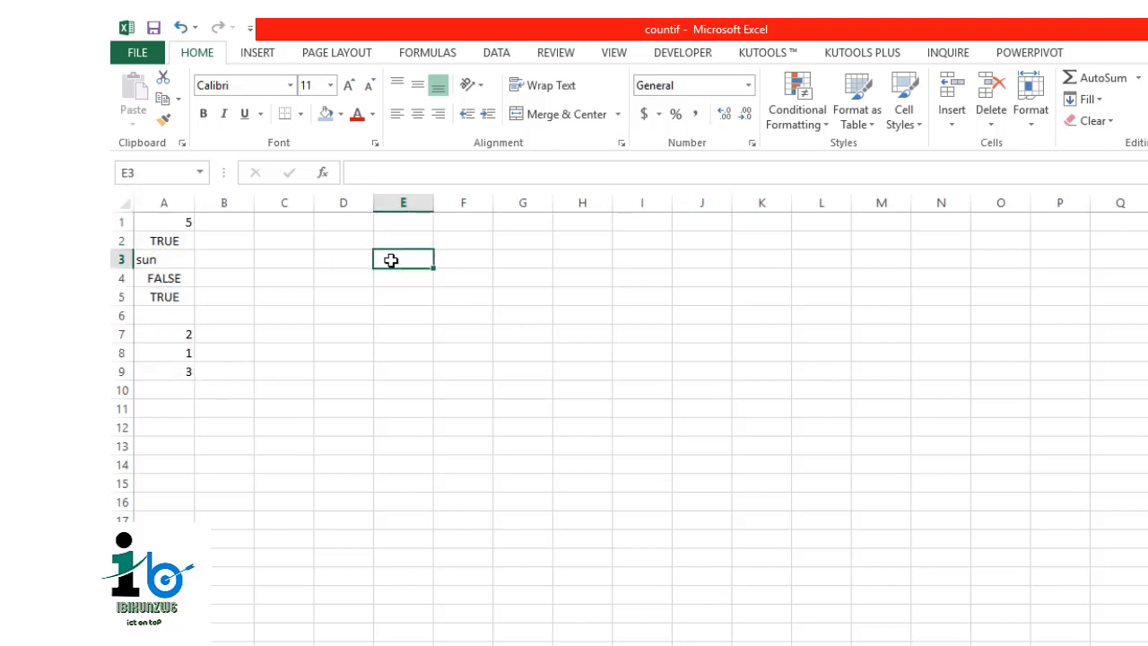
text(\)
key(BackSpace)
key(BackSpace)
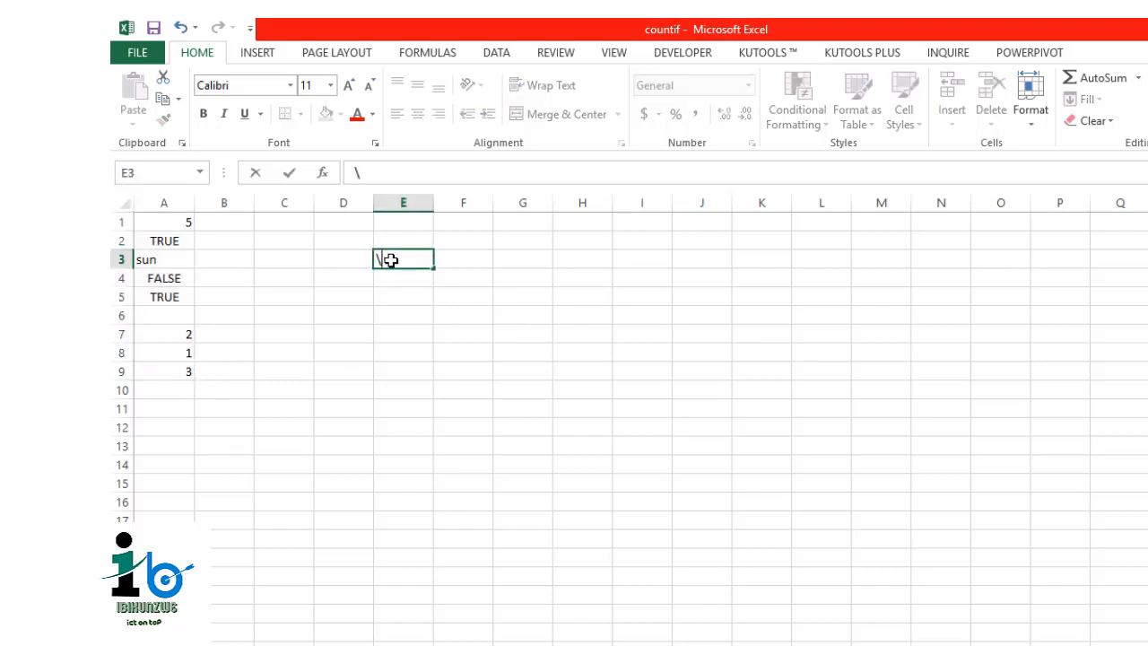
text(||)
key(BackSpace)
key(BackSpace)
text("")
drag(402, 256, 370, 257)
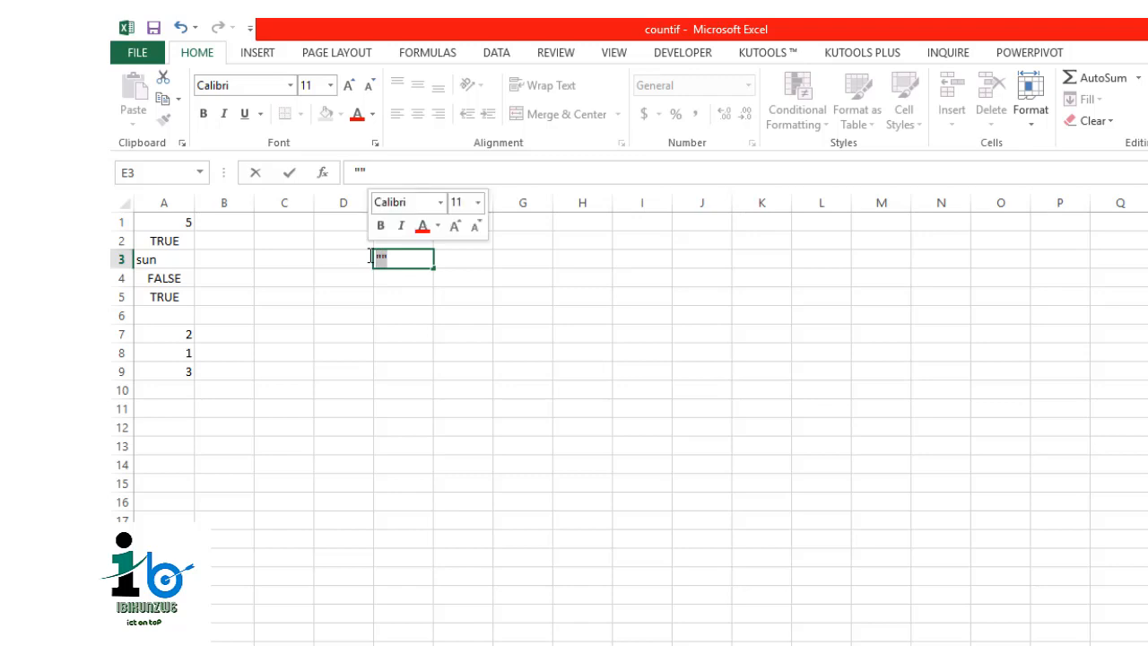
click(382, 257)
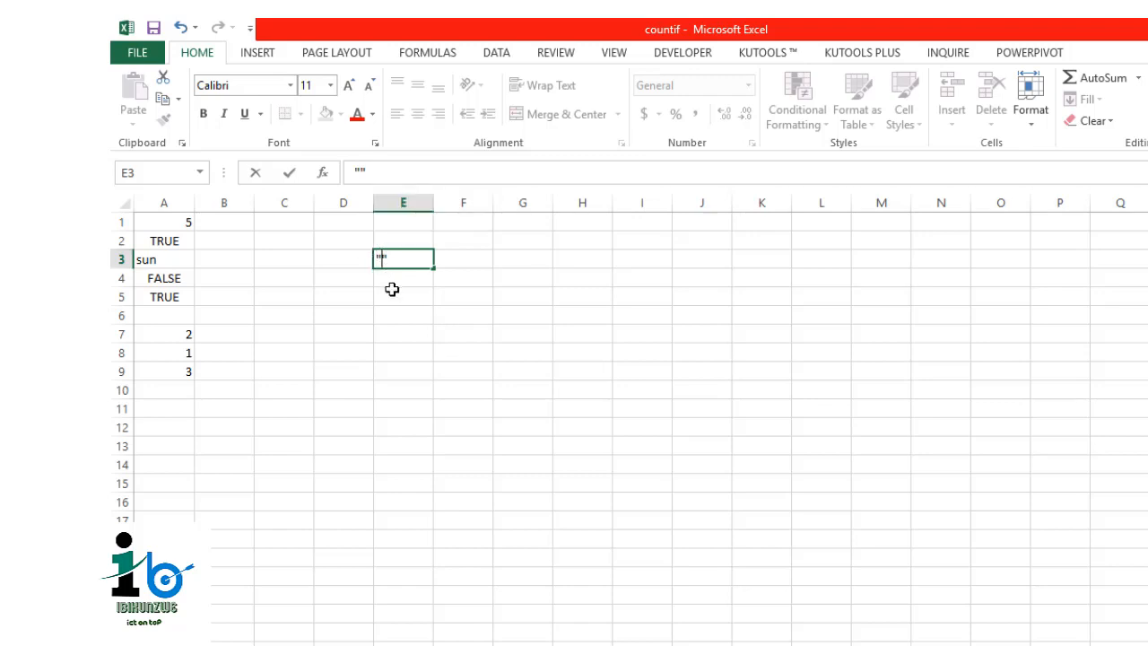
click(440, 294)
click(390, 264)
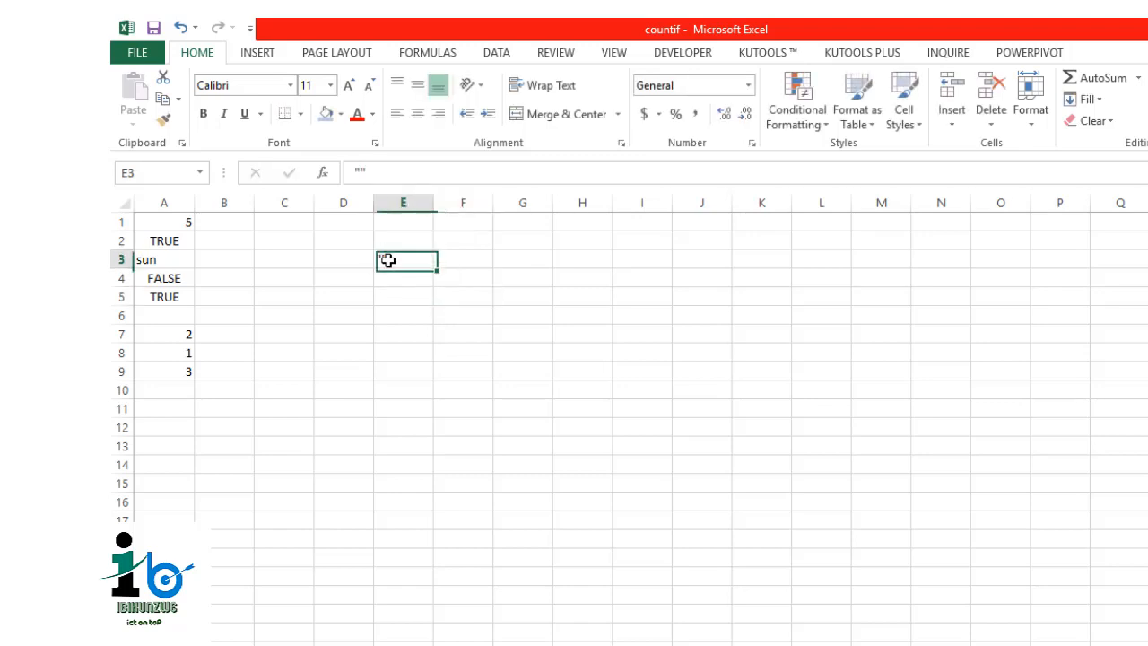
key(Delete)
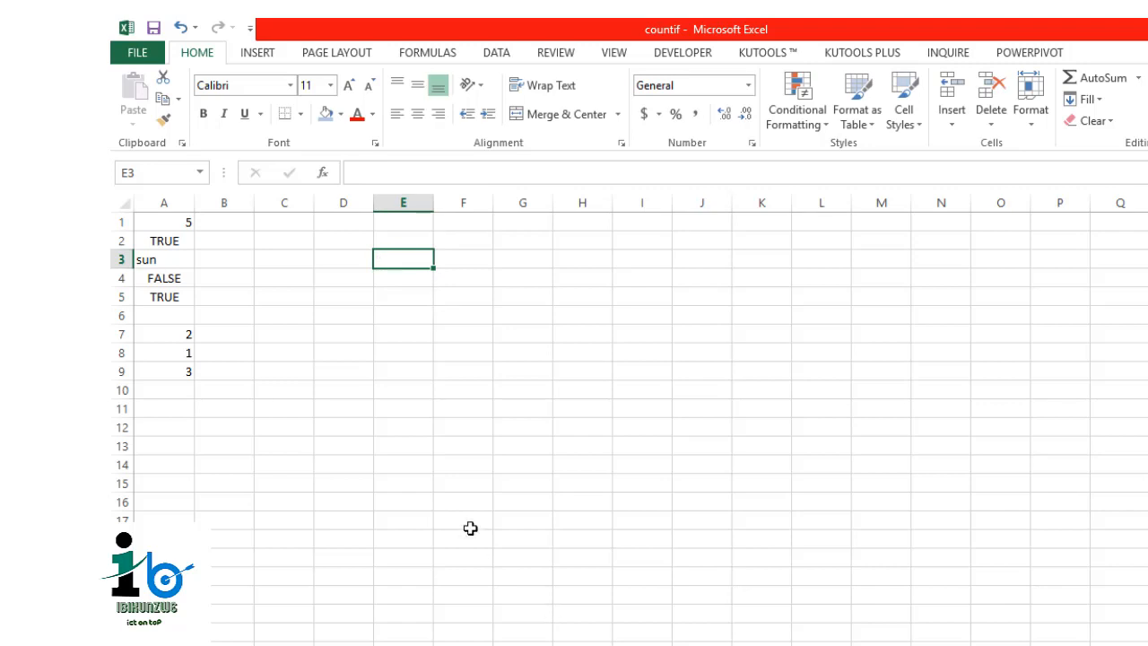
- Examine the mixed values in A1:A5 and the COUNTIF formula with the FALSE criterion in A8
click(426, 441)
click(393, 262)
click(163, 223)
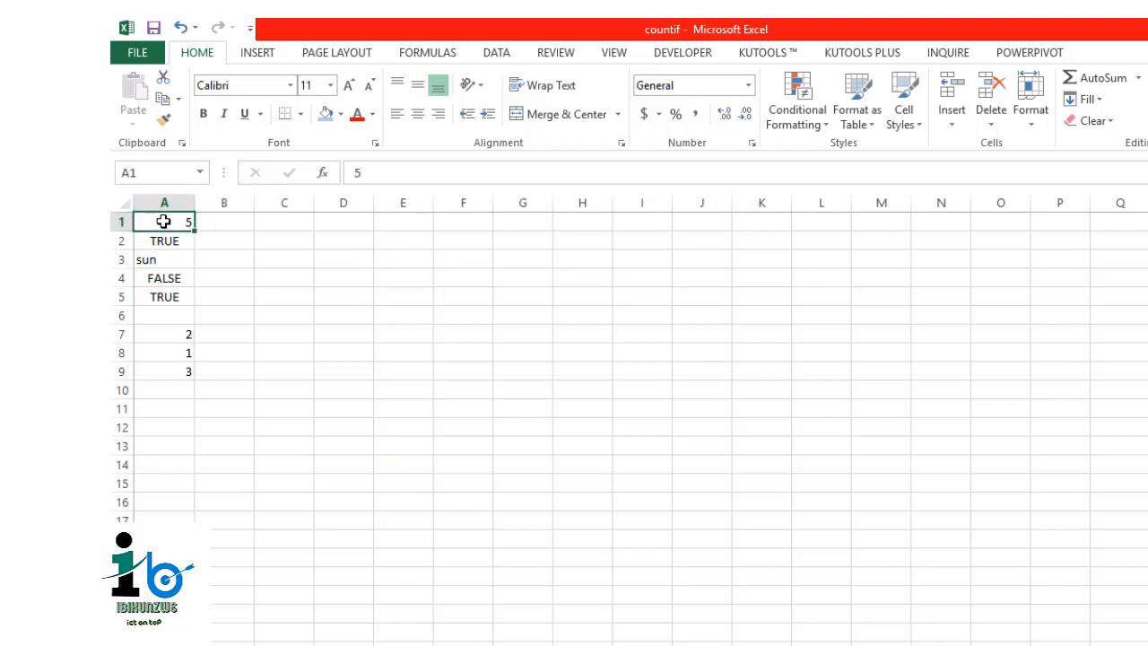
drag(163, 222, 165, 299)
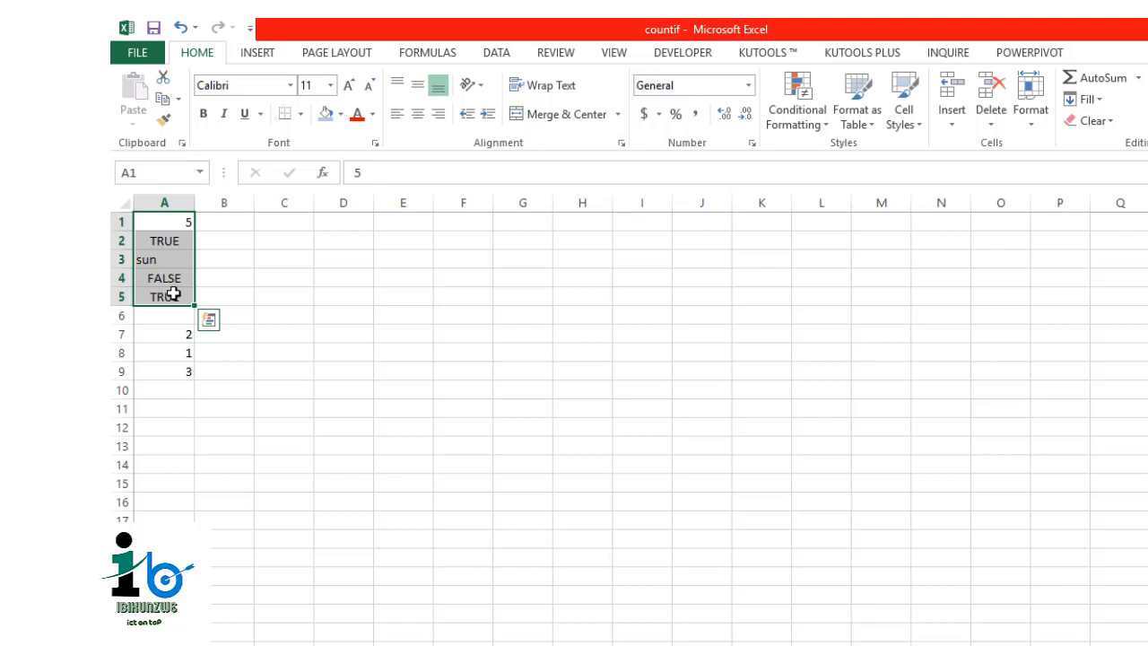
click(186, 348)
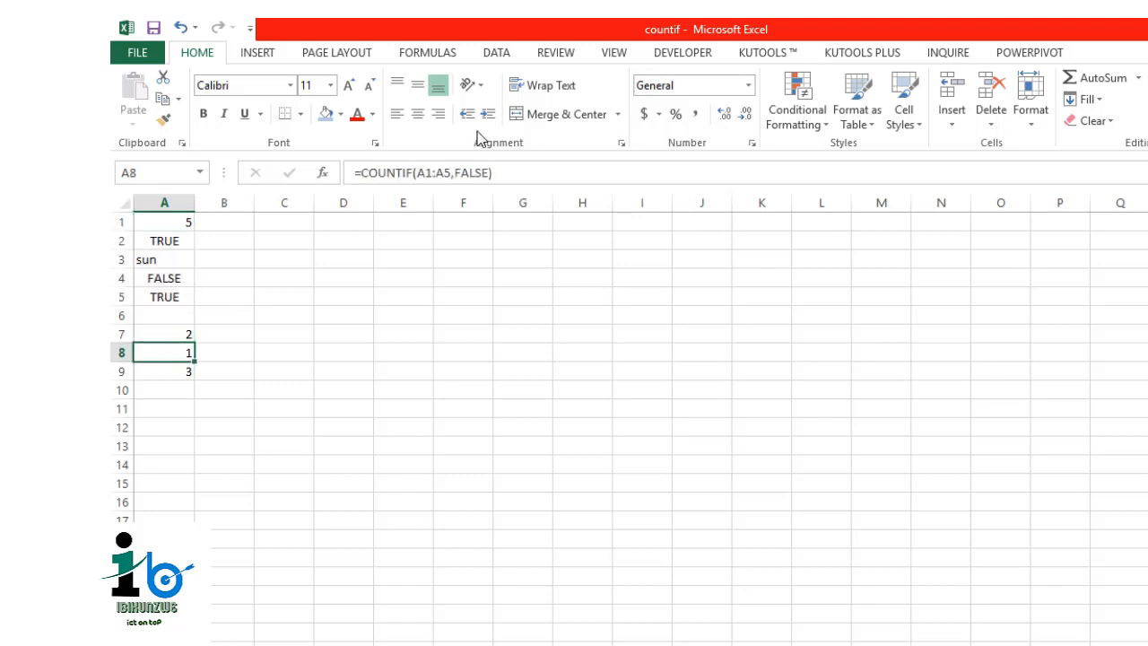
drag(508, 172, 368, 157)
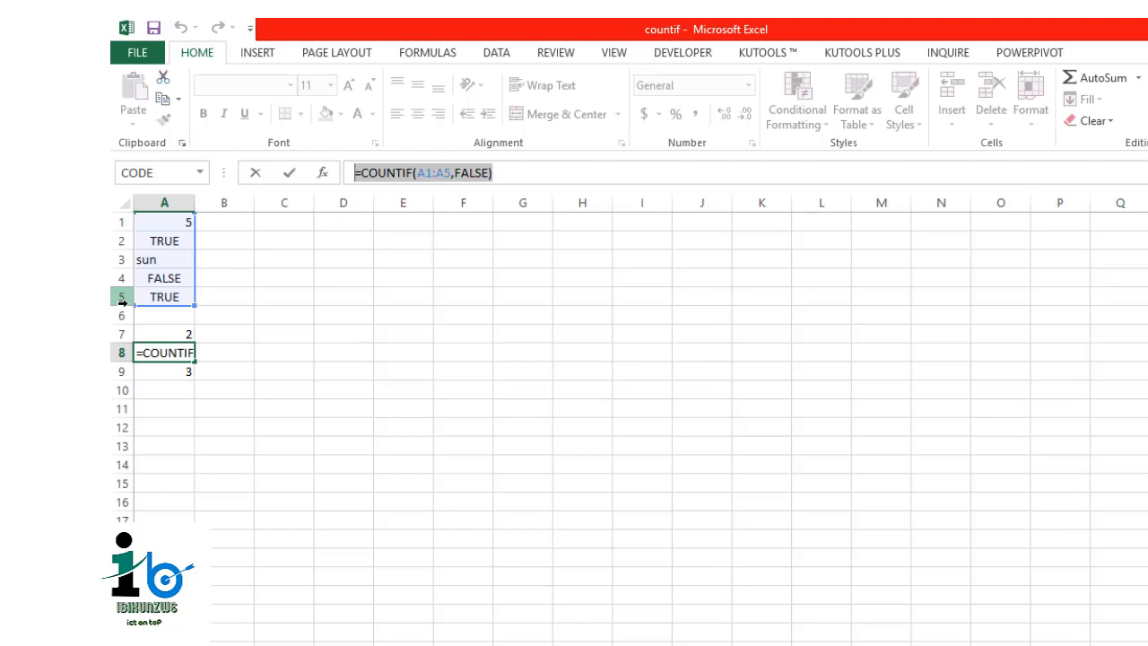
key(Return)
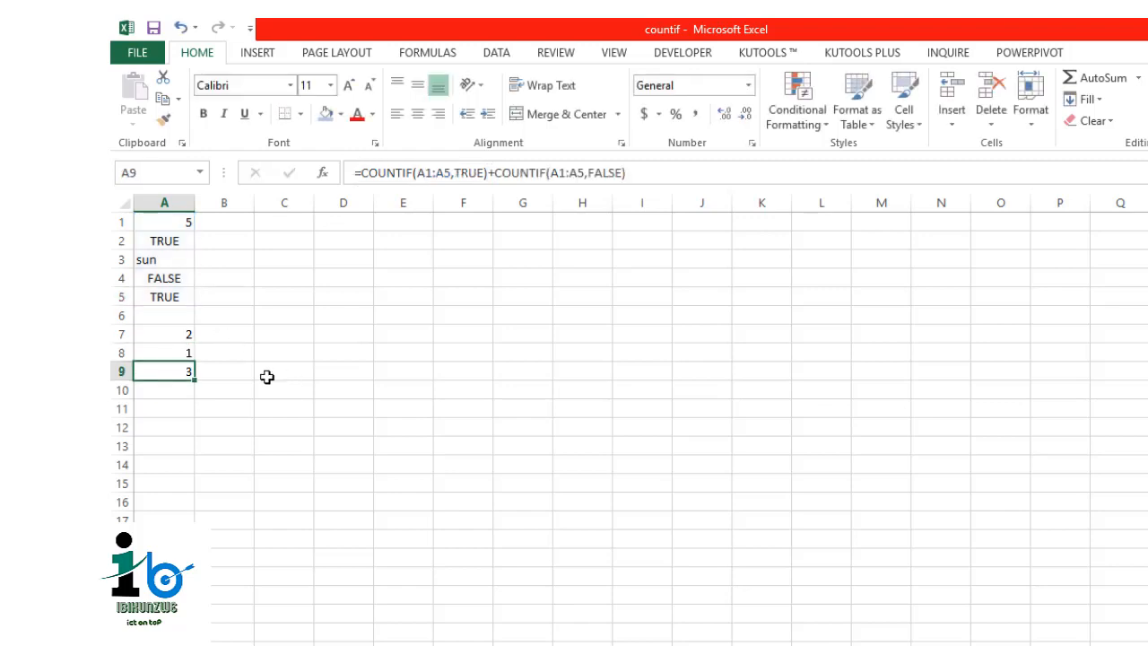
- Compare the TRUE and FALSE COUNTIF formulas in A7 and A8 with the formula in A9 that adds both counts
click(178, 319)
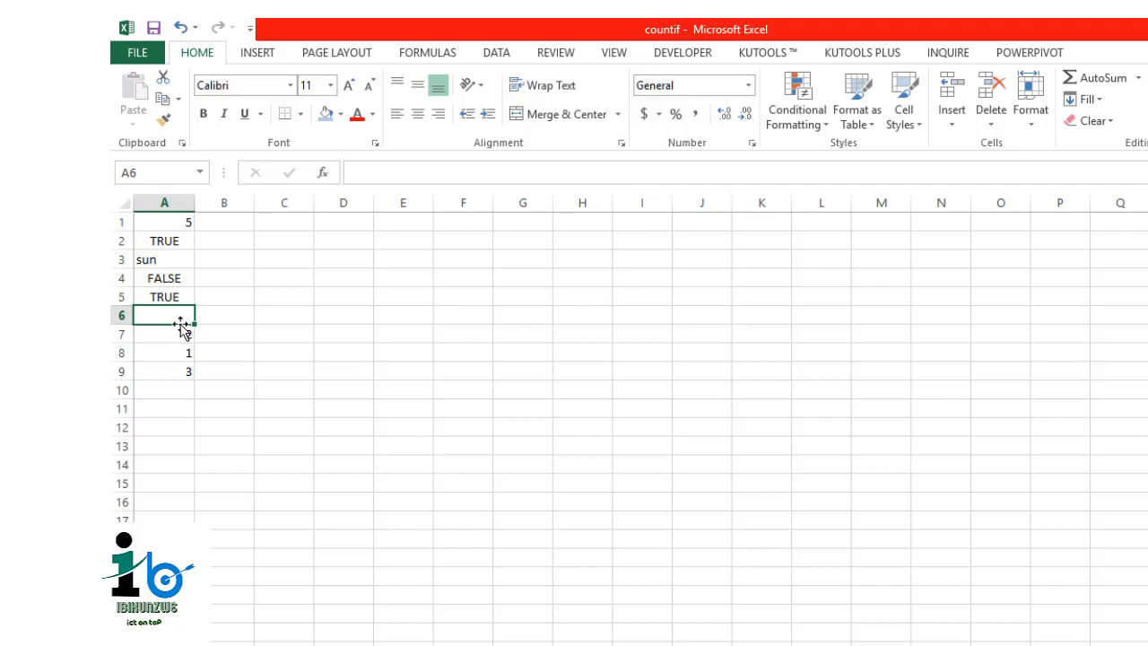
click(168, 335)
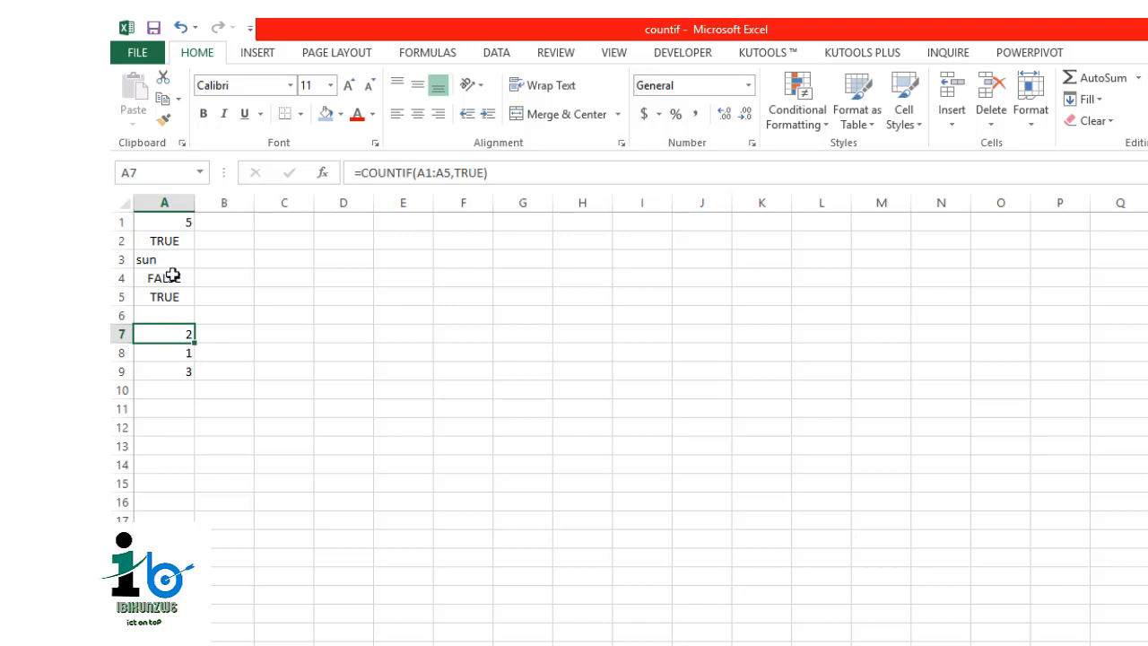
click(180, 352)
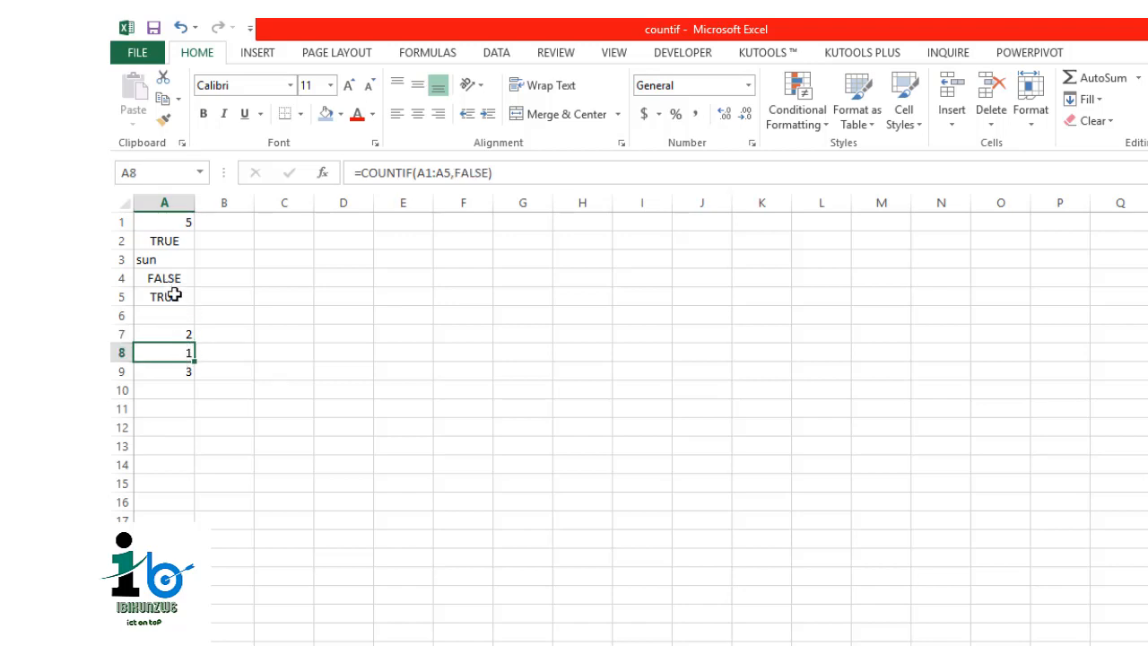
click(179, 376)
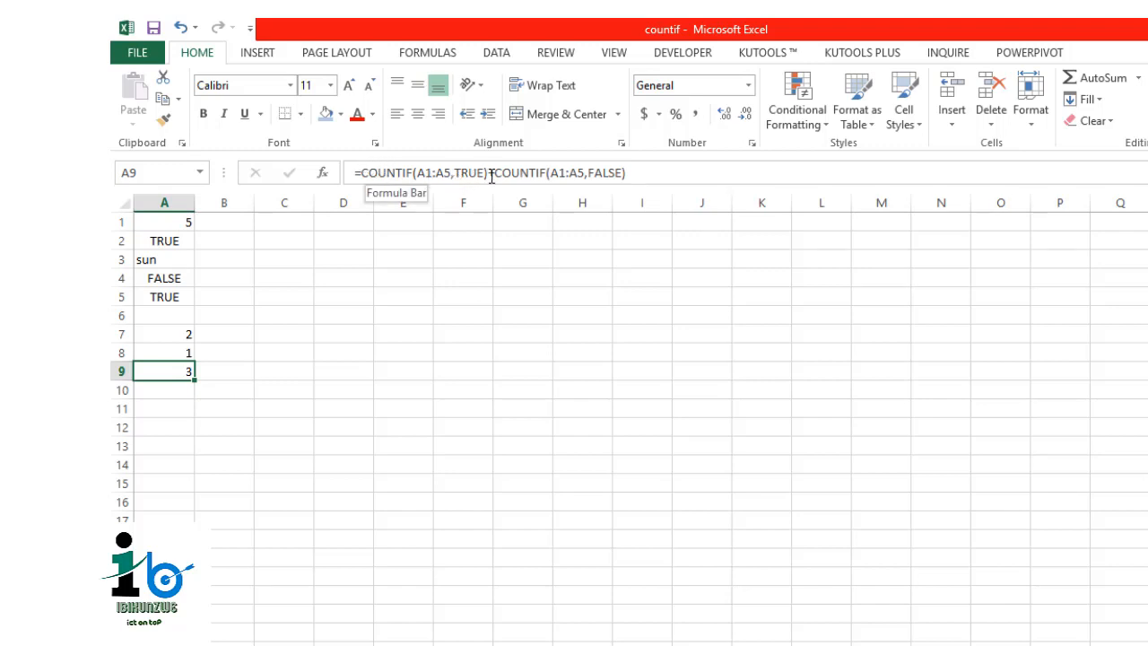
click(628, 174)
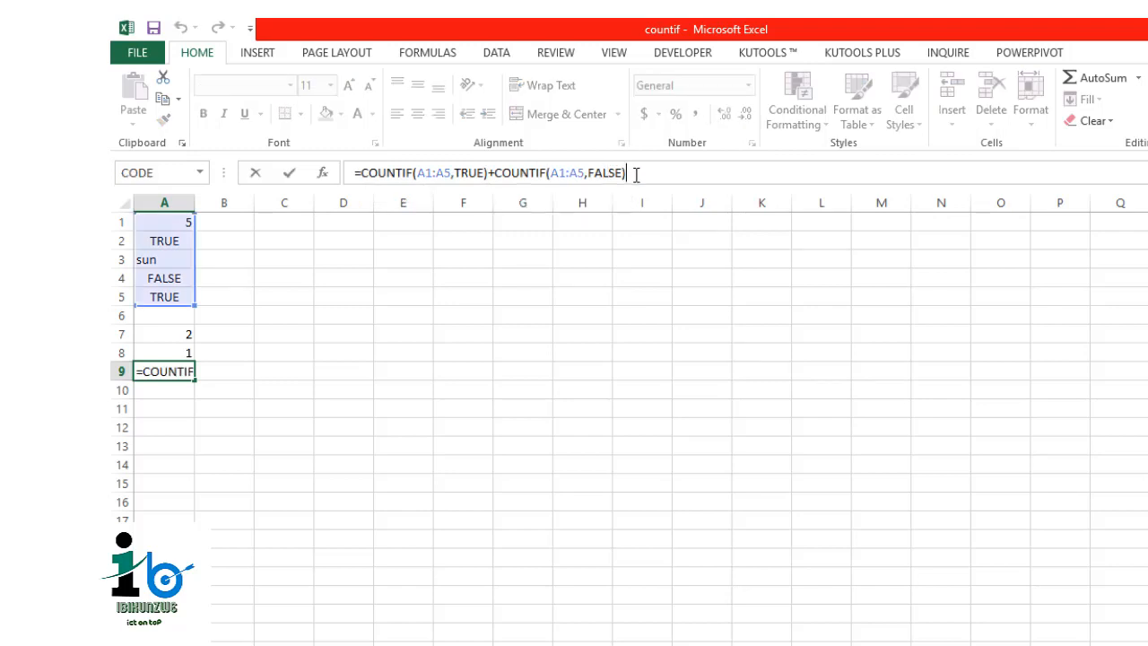
click(241, 442)
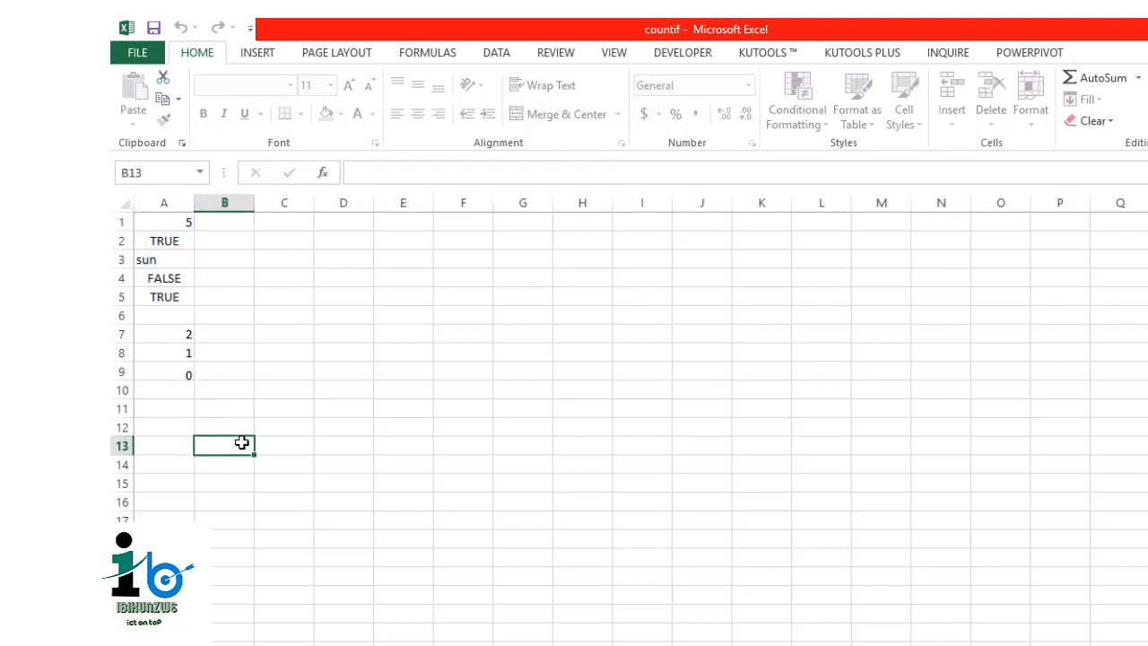
click(171, 372)
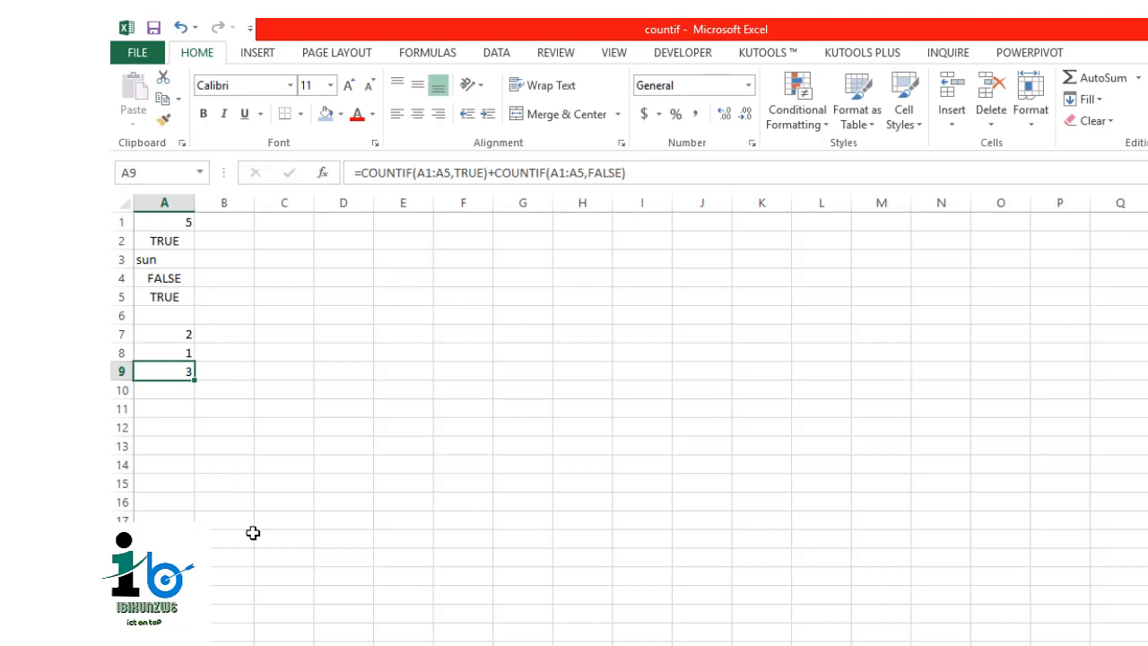
- Switch to the sheet containing error values and inspect the error cells C1 and A1
click(776, 554)
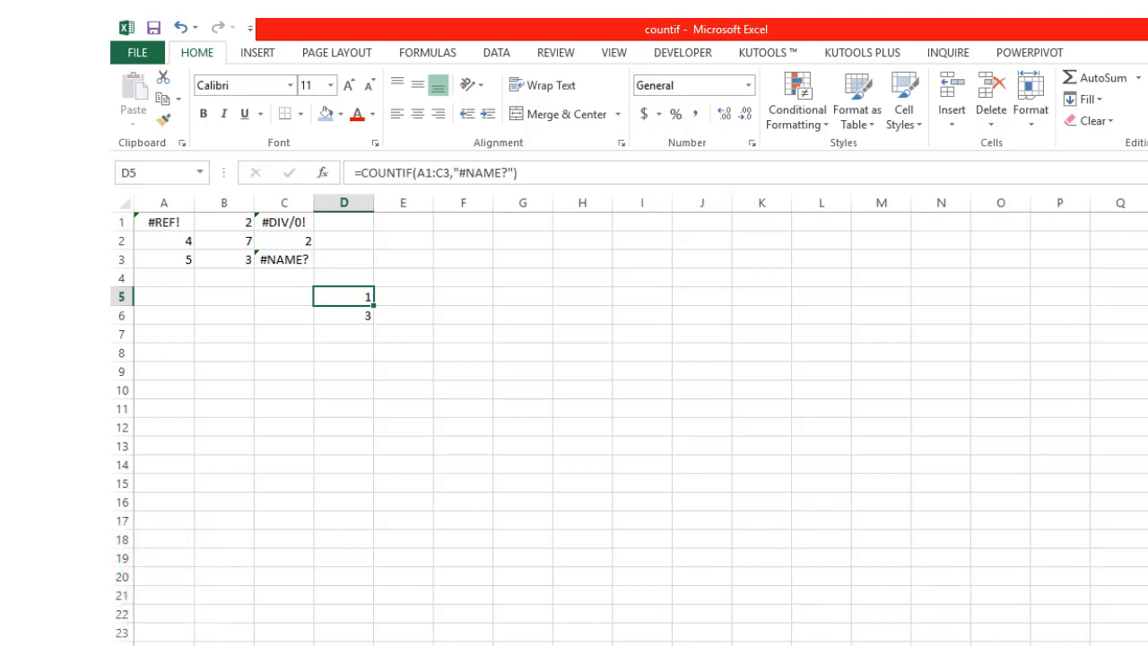
click(284, 224)
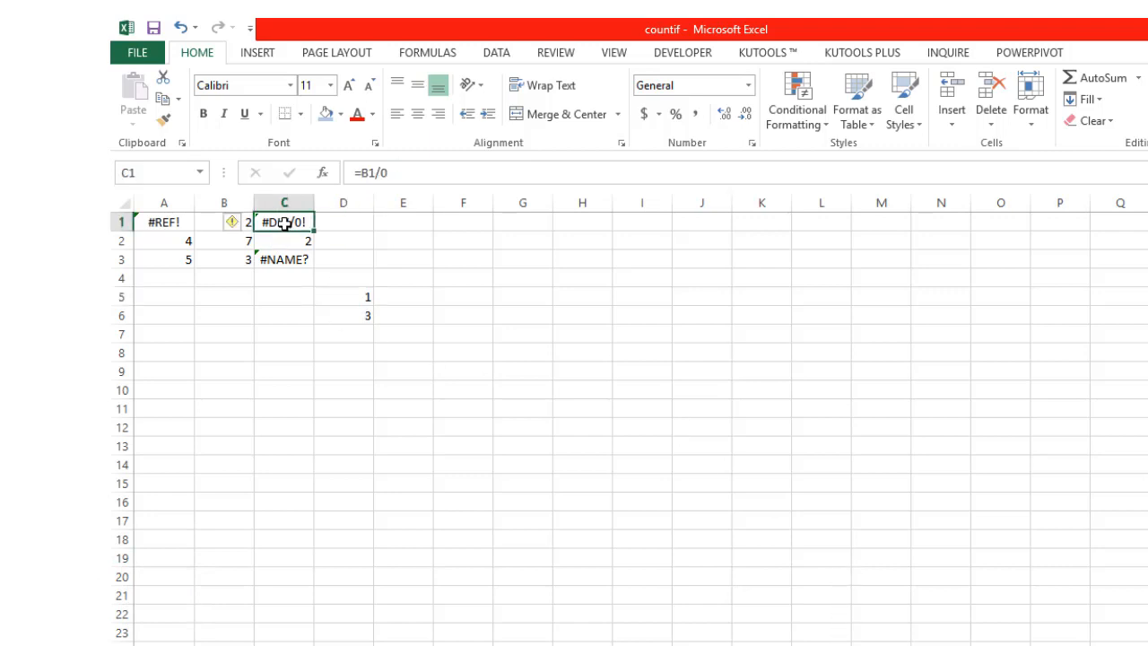
click(169, 223)
click(246, 298)
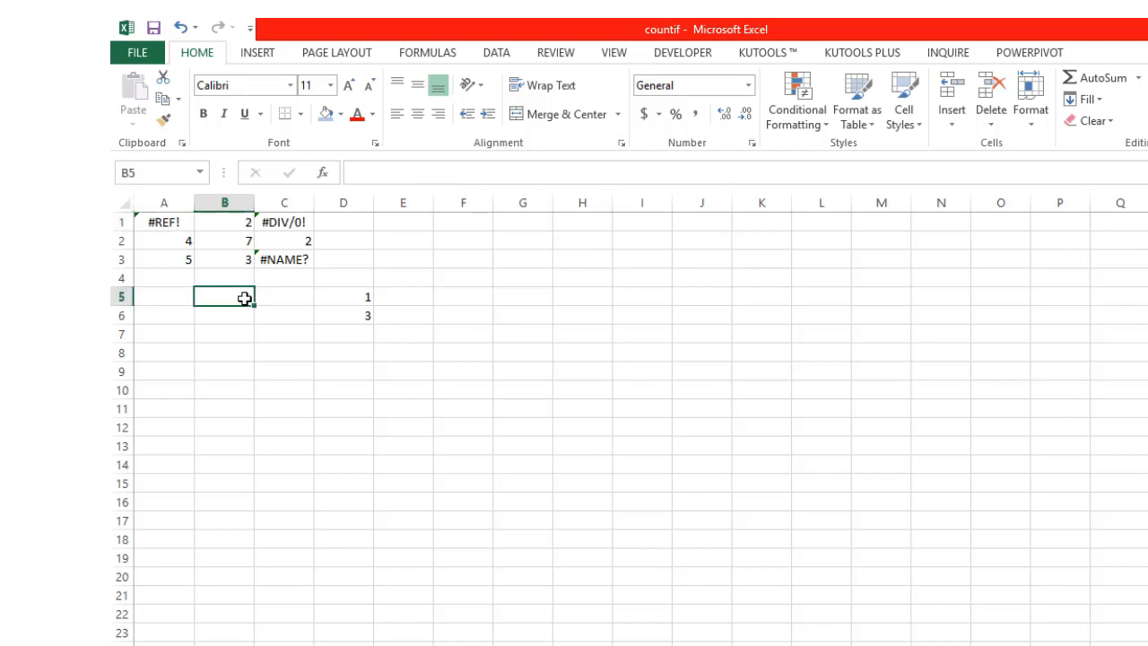
click(417, 392)
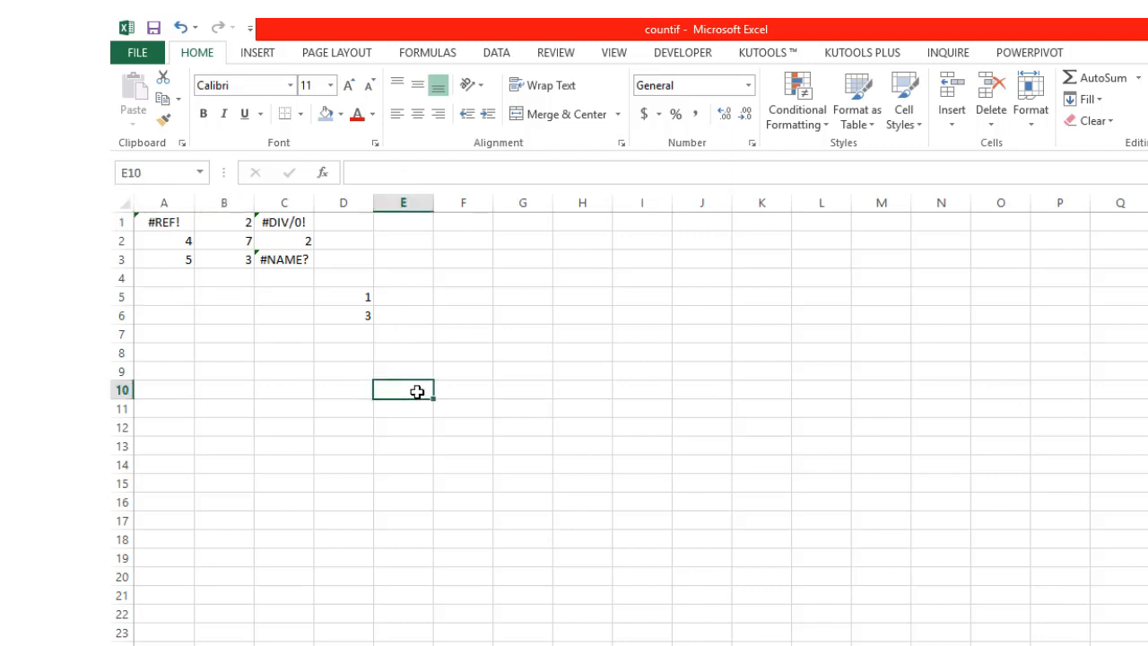